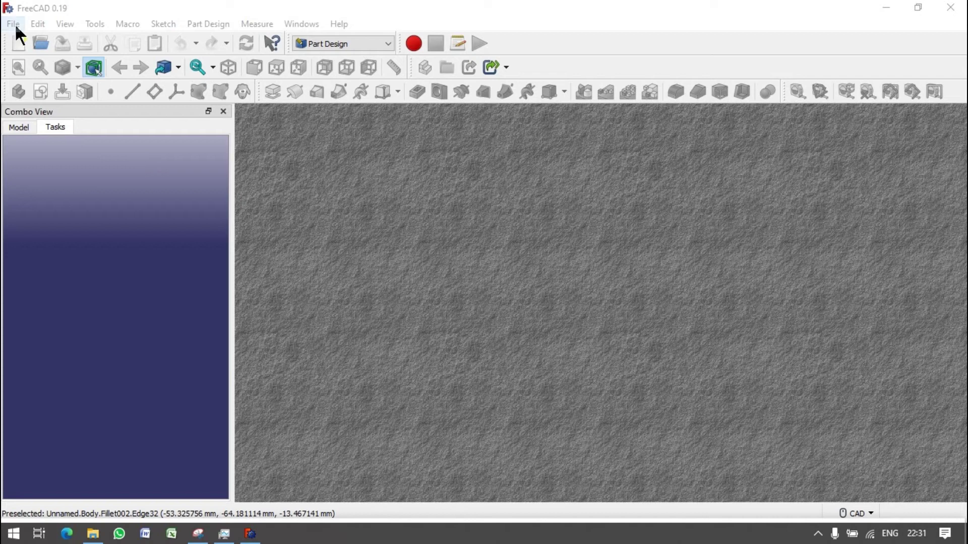
# - Start a new document with a Body and open a sketch on XZ_Plane
pyautogui.click(17, 41)
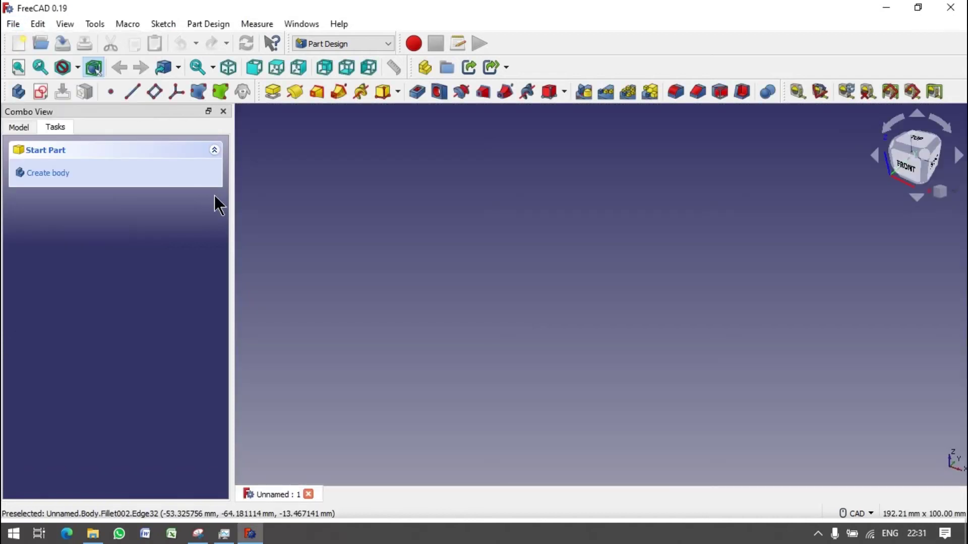
pyautogui.click(37, 173)
pyautogui.click(56, 176)
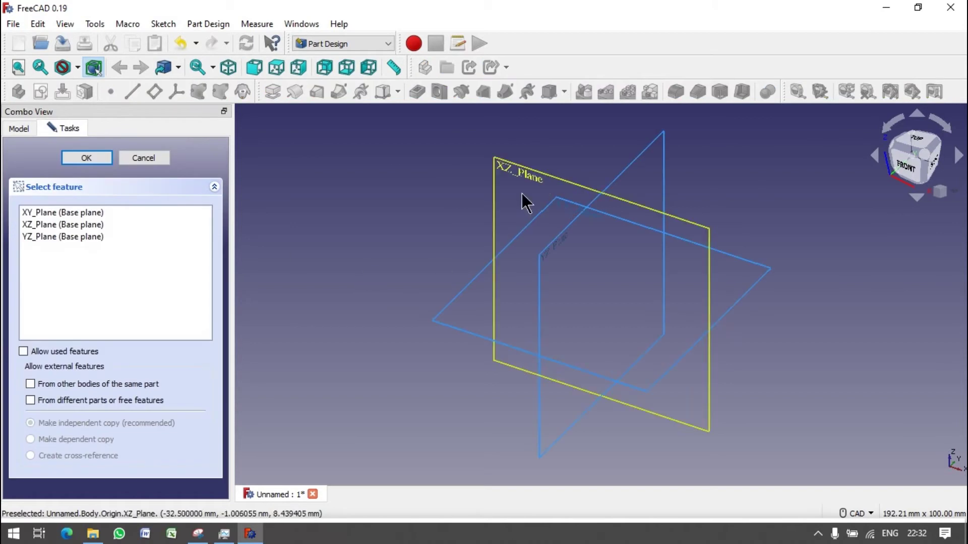
pyautogui.click(540, 174)
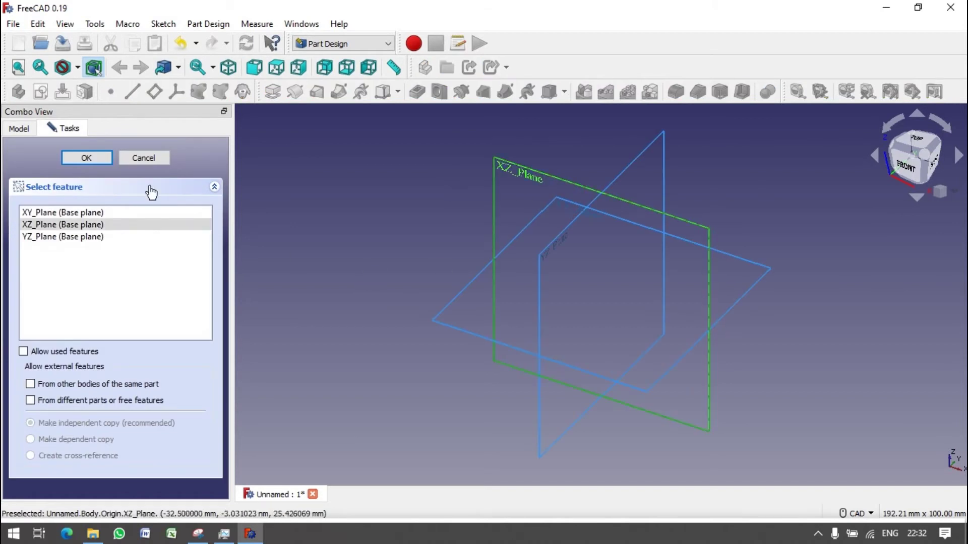
pyautogui.click(87, 159)
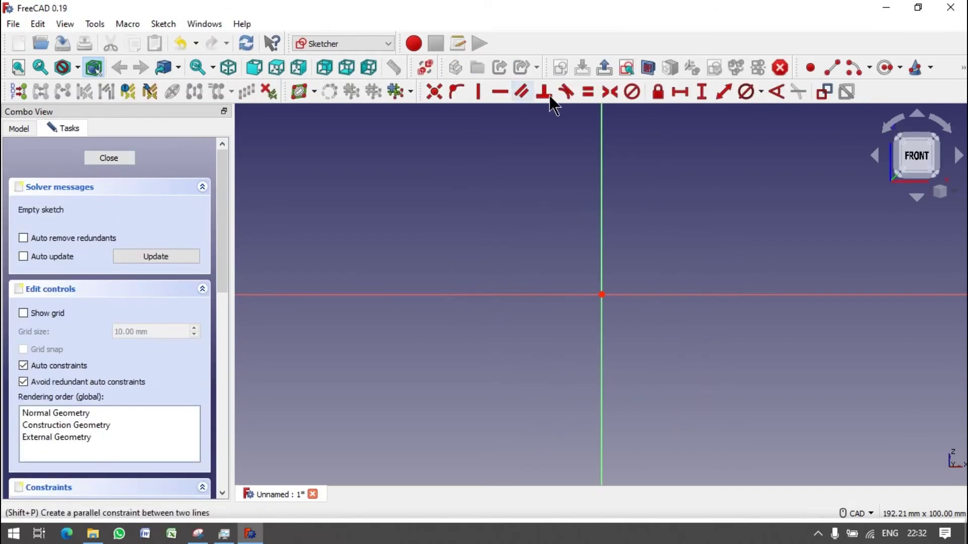
# - Draw a circle centred on the vertical axis and give it a 30 mm diameter
pyautogui.press('g')
pyautogui.press('c')
pyautogui.click(601, 184)
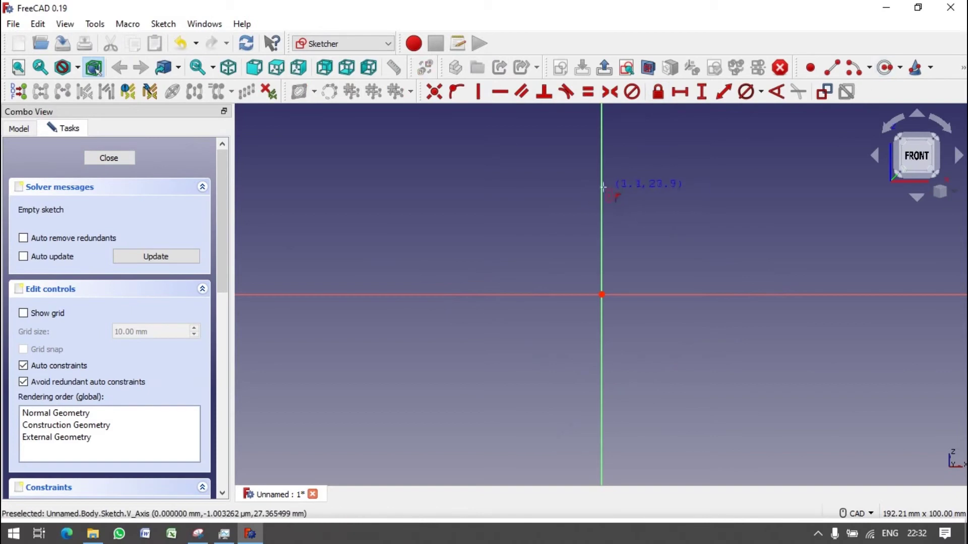
pyautogui.click(639, 195)
pyautogui.click(746, 91)
pyautogui.click(641, 181)
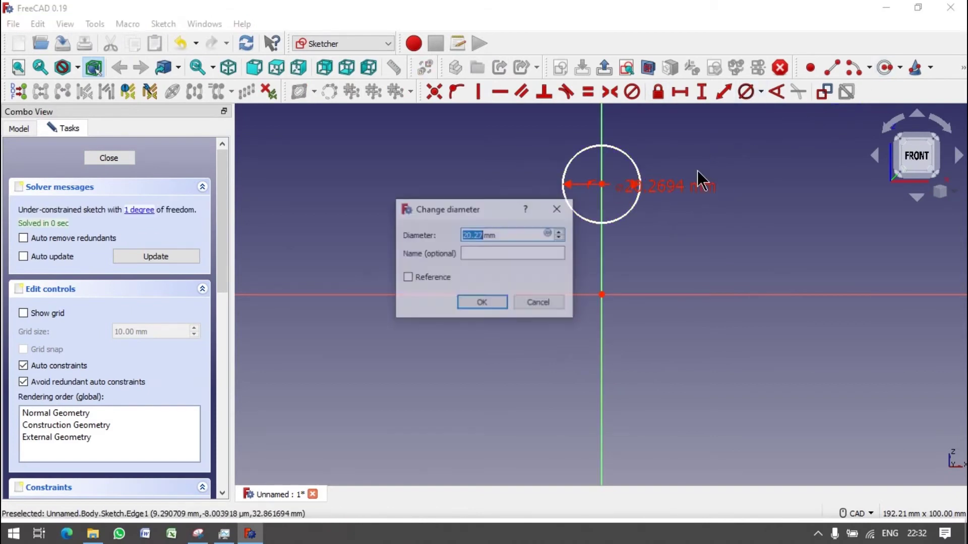
pyautogui.write('30')
pyautogui.press('Return')
pyautogui.moveTo(691, 177); pyautogui.dragTo(762, 146)
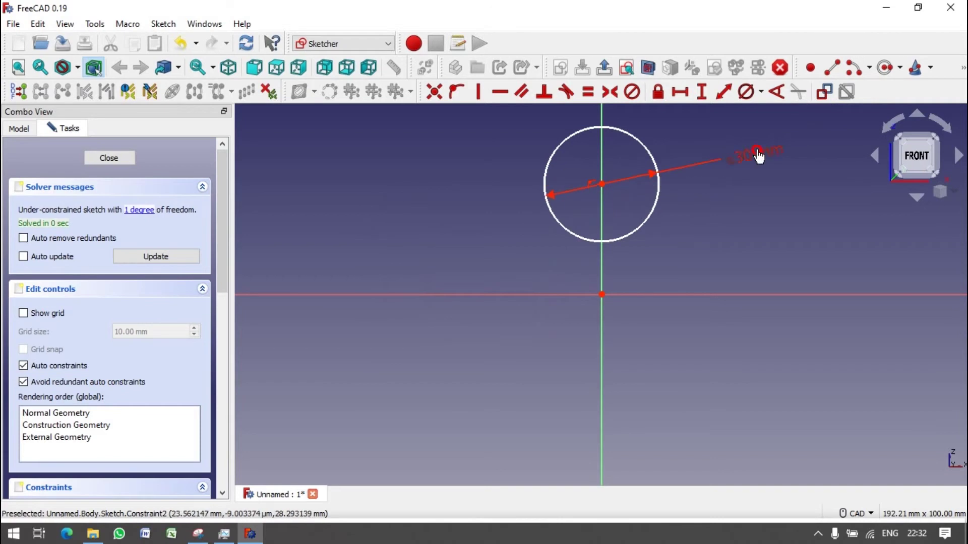
# - Constrain the circle centre 35 mm above the origin
pyautogui.click(601, 184)
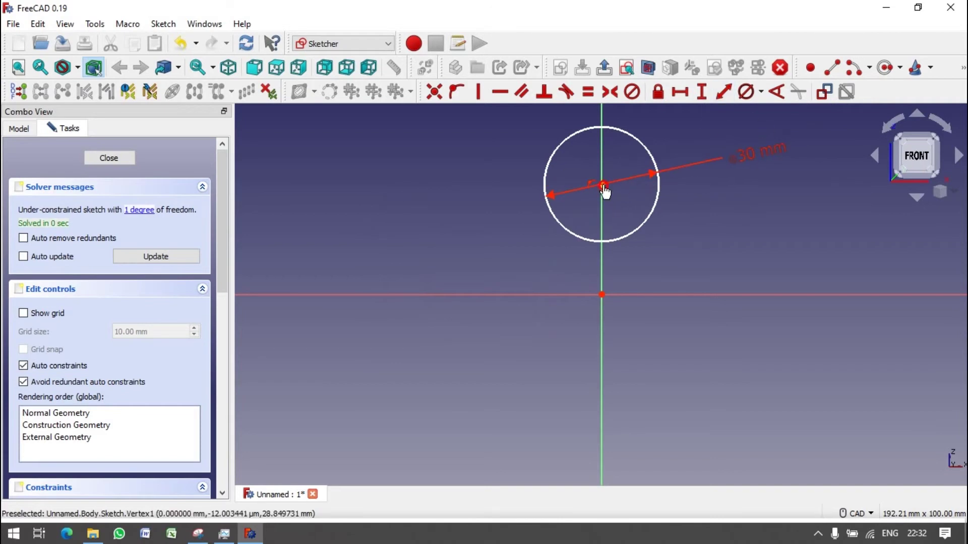
pyautogui.click(601, 294)
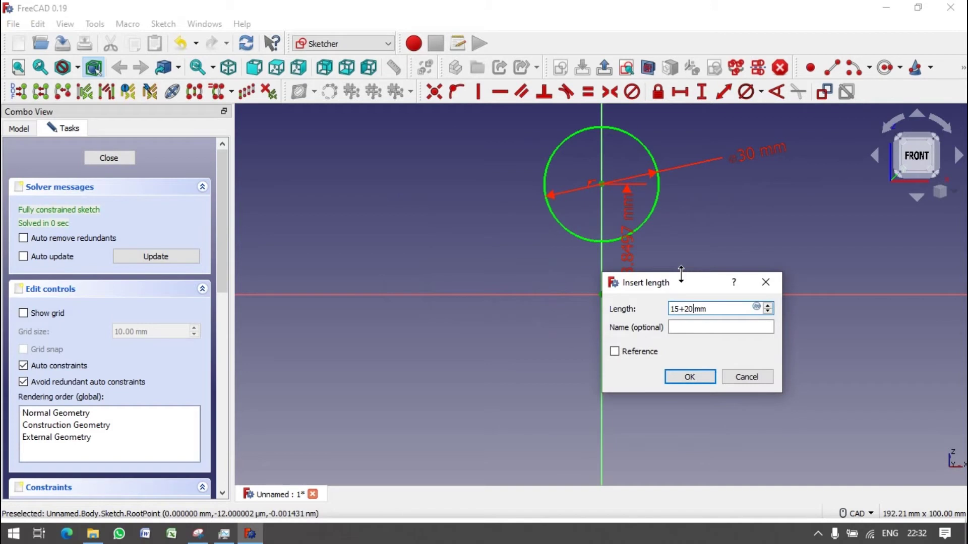
pyautogui.write('0')
pyautogui.press('Return')
pyautogui.scroll(-3, 649, 262)
pyautogui.scroll(2, 756, 178)
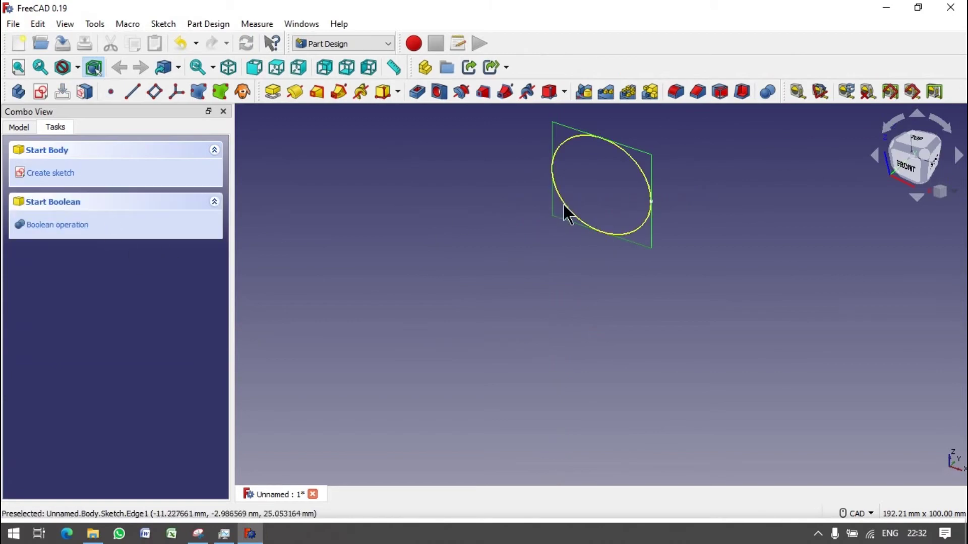
# - Pad the circle sketch 15 mm into a cylinder
pyautogui.click(564, 204)
pyautogui.click(30, 307)
pyautogui.write('15')
pyautogui.press('Return')
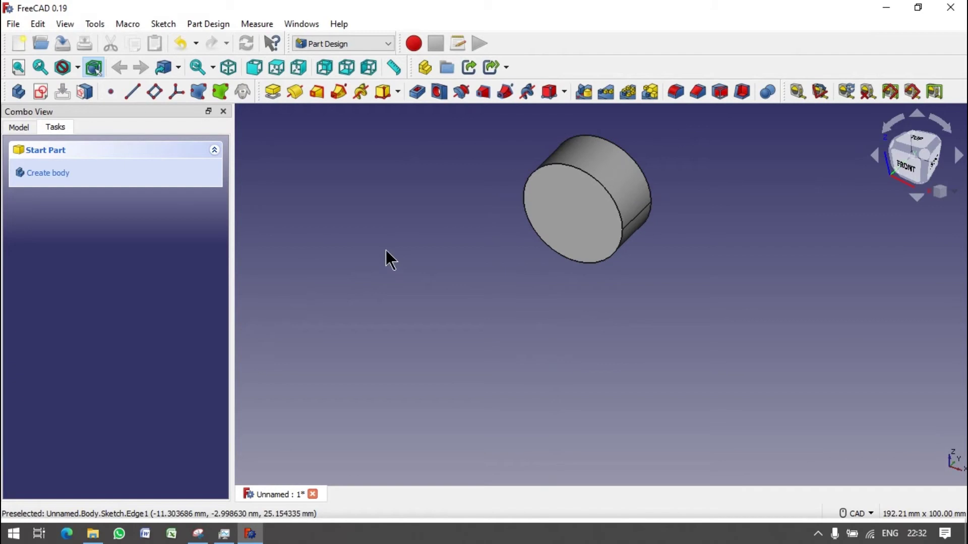
# - Select the cylinder's front face
pyautogui.click(40, 92)
pyautogui.click(568, 227)
pyautogui.click(144, 157)
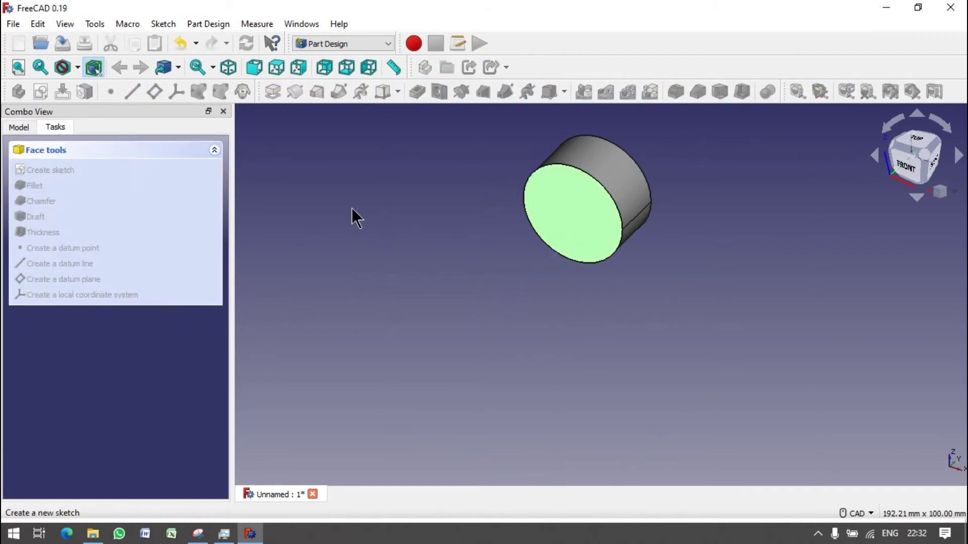
pyautogui.click(539, 219)
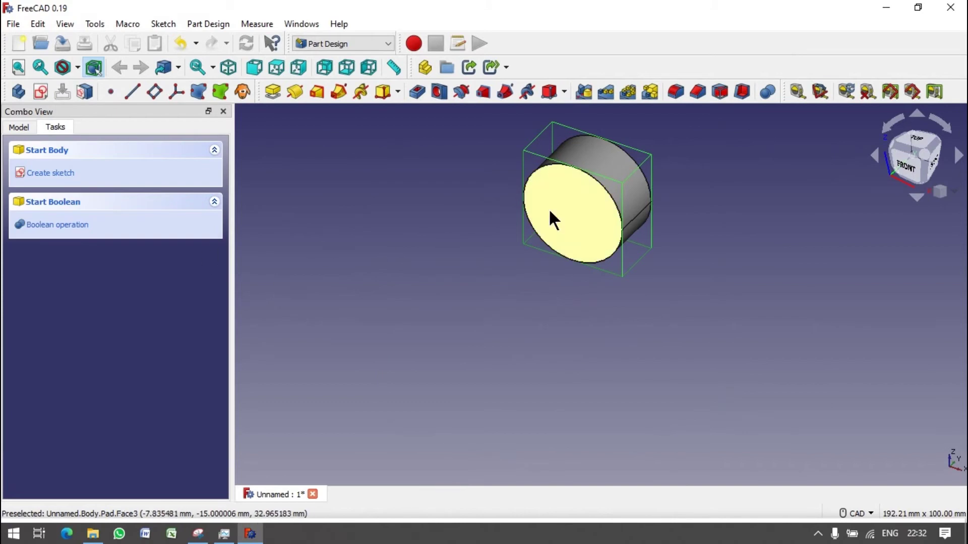
pyautogui.click(551, 216)
# - In a new sketch on that face, draw circles at the boss centre and the origin
pyautogui.click(50, 169)
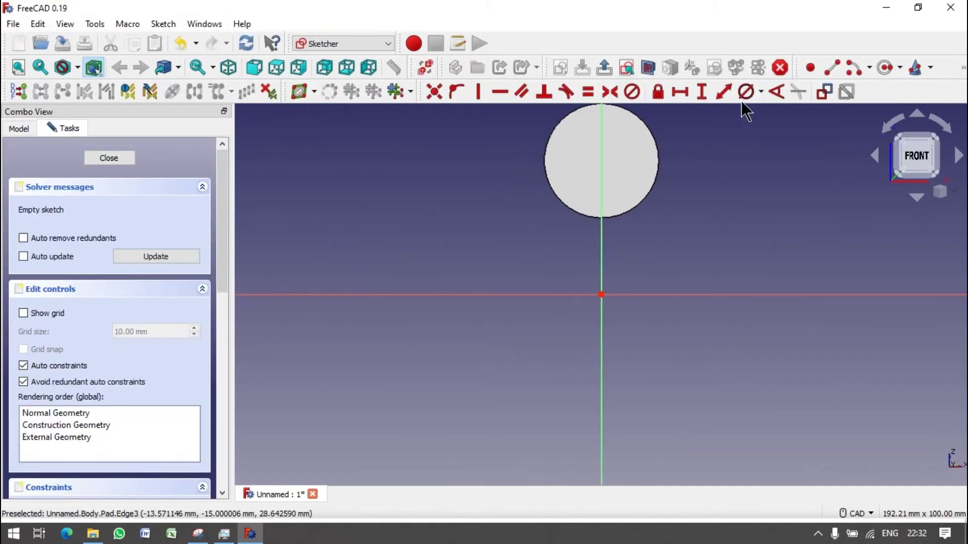
pyautogui.click(852, 67)
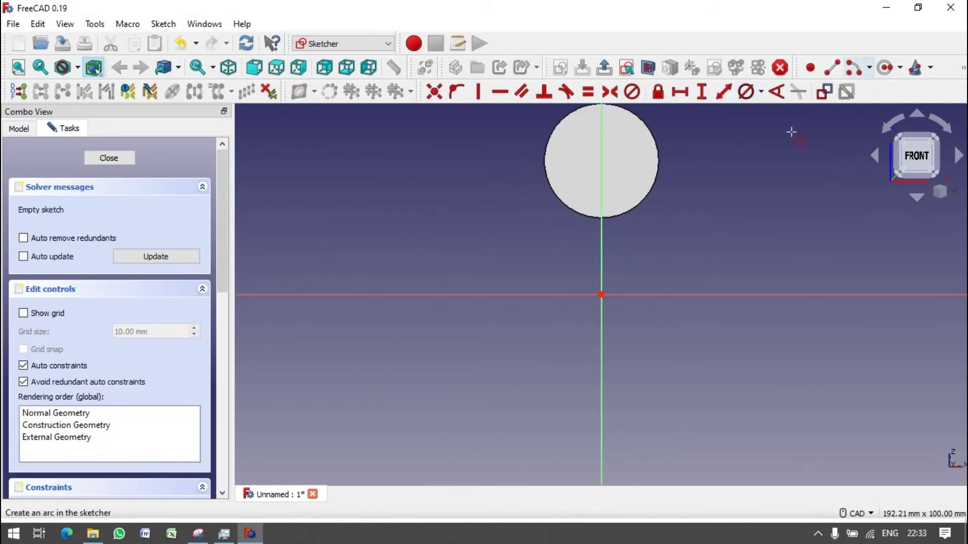
pyautogui.click(601, 162)
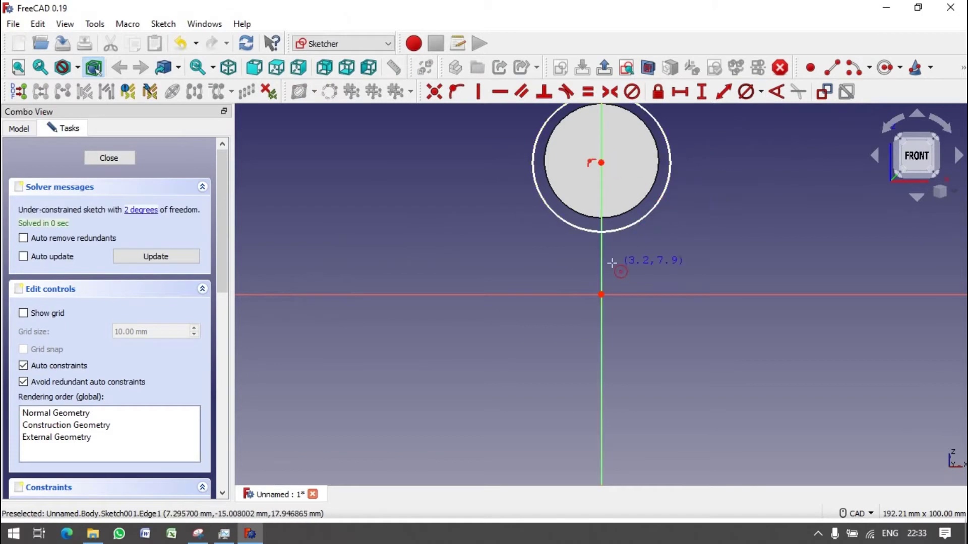
pyautogui.click(601, 294)
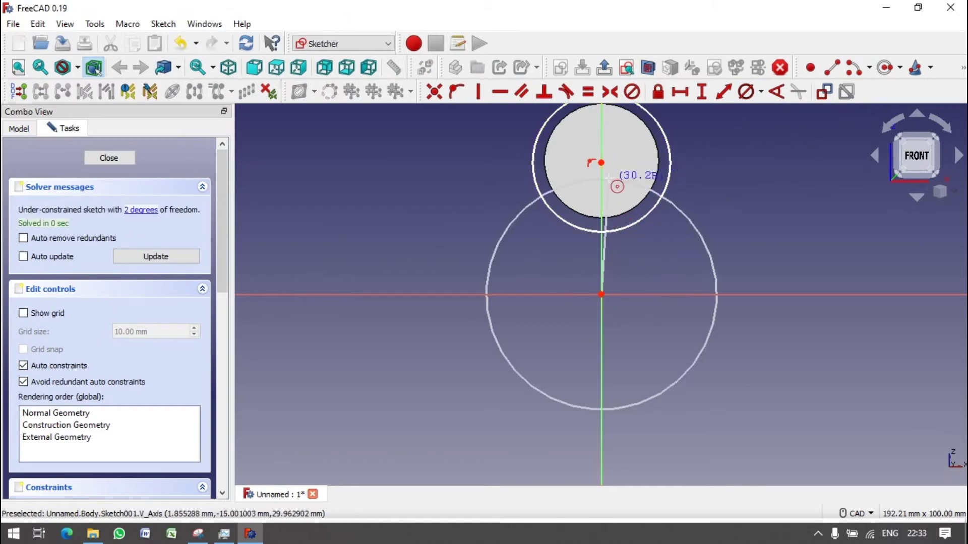
pyautogui.scroll(-3, 607, 187)
pyautogui.scroll(3, 609, 135)
pyautogui.click(610, 129)
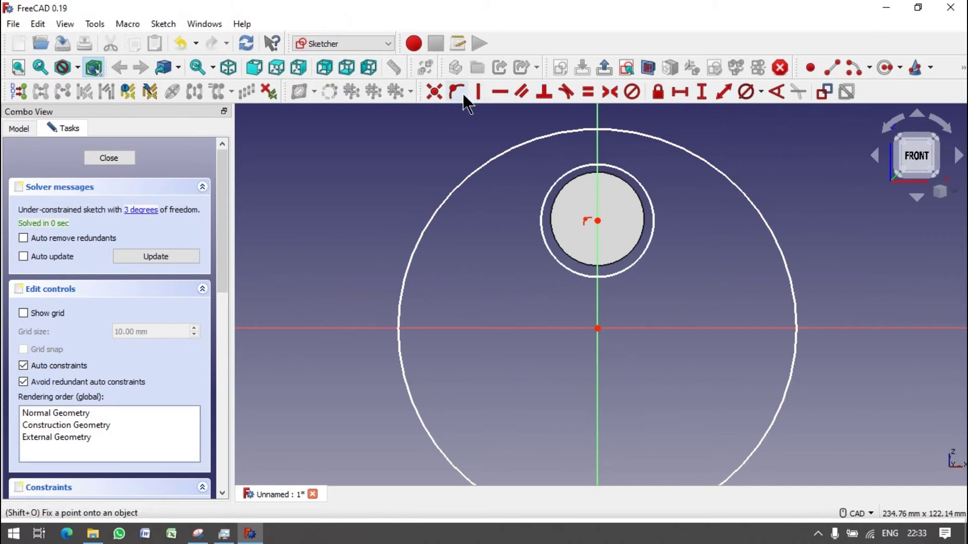
# - Make the two circles tangent and set the boss centre 35 mm from the origin
pyautogui.click(567, 92)
pyautogui.click(618, 166)
pyautogui.click(627, 133)
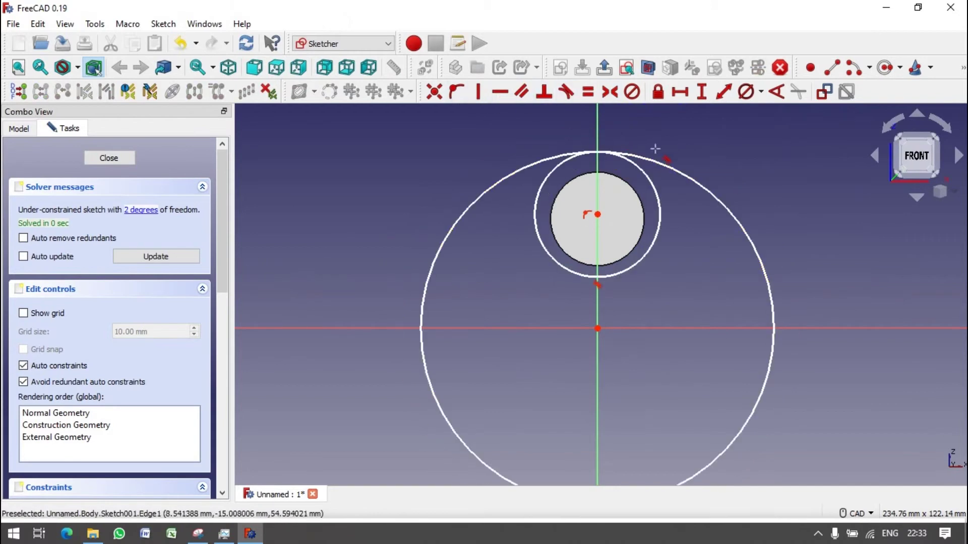
pyautogui.click(723, 92)
pyautogui.click(597, 214)
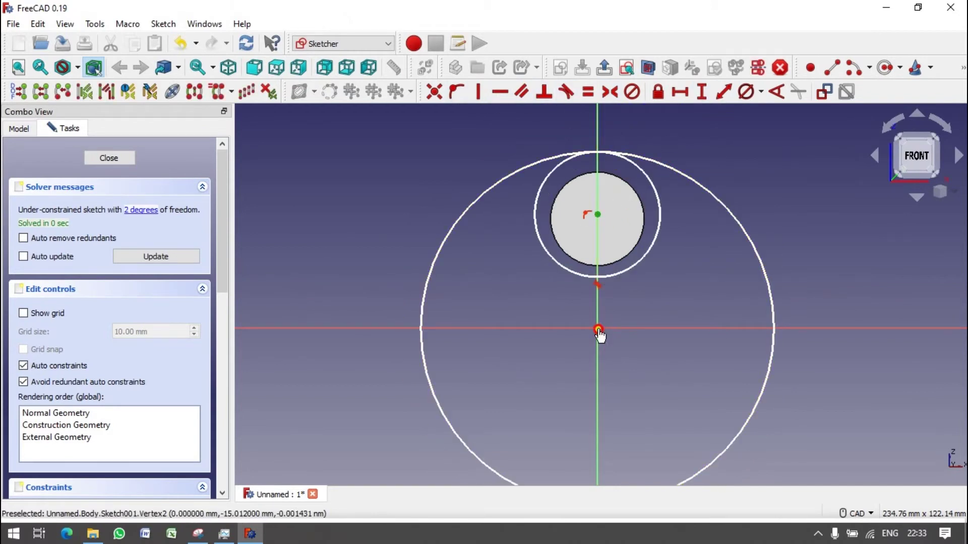
pyautogui.click(597, 329)
pyautogui.write('5')
pyautogui.press('Return')
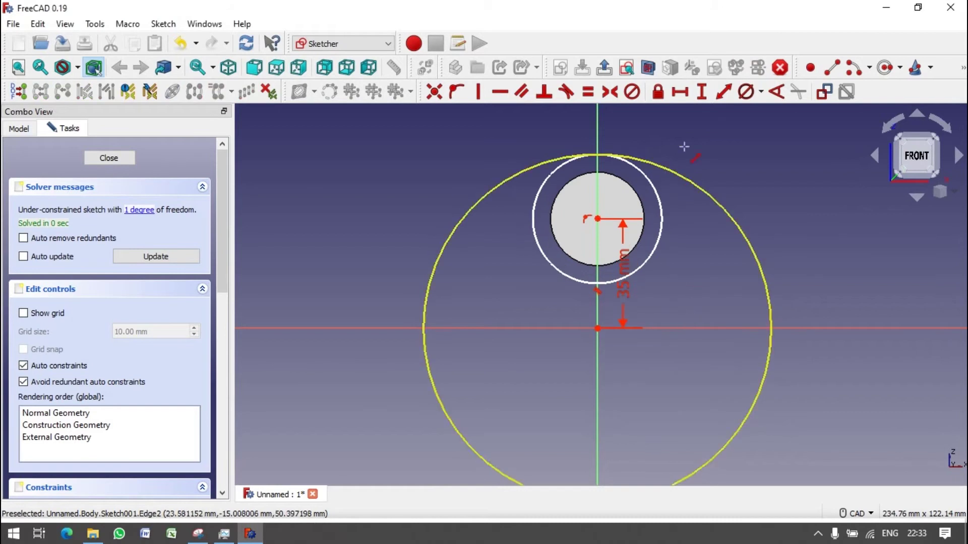
# - Give the boss circle a 40 mm diameter
pyautogui.click(668, 217)
pyautogui.hotkey('shift', 'o')
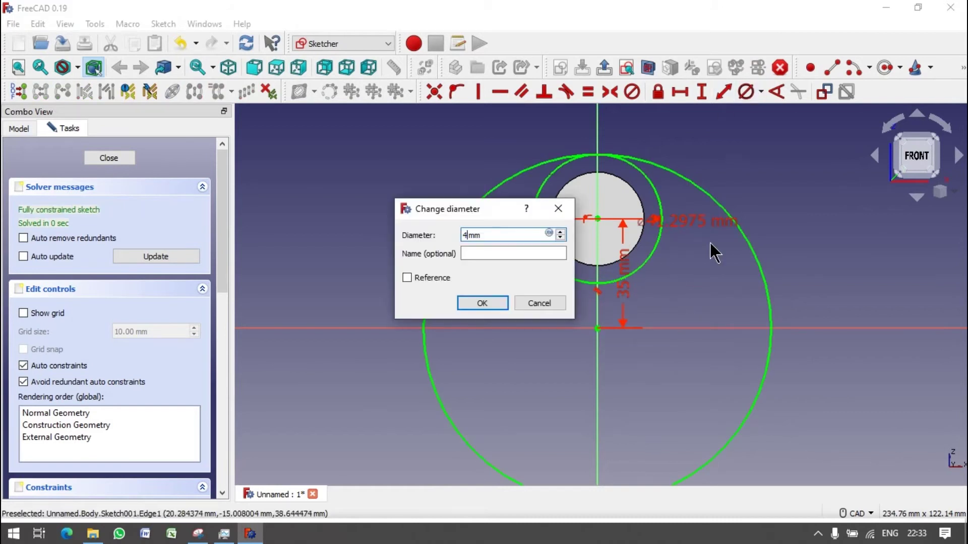
pyautogui.write('0')
pyautogui.press('Return')
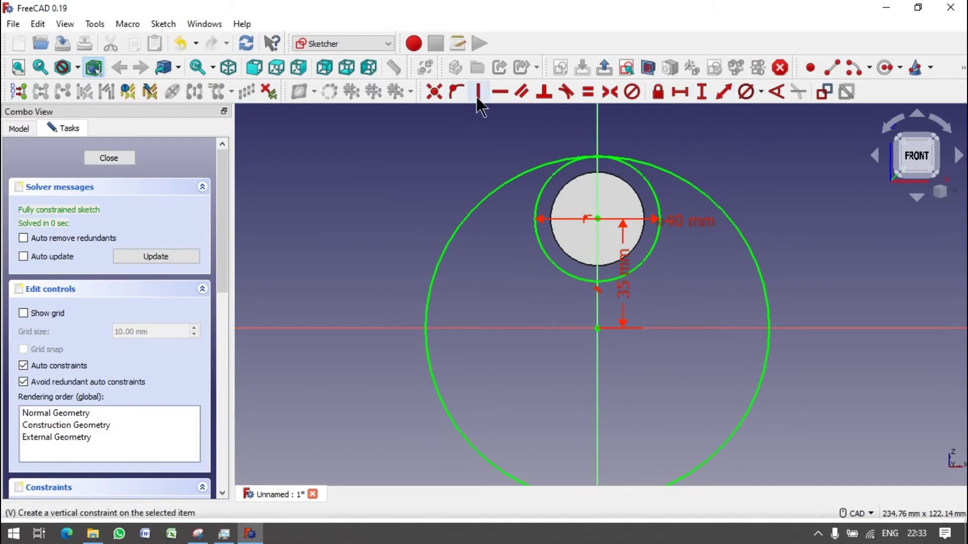
# - Draw a diagonal line from inside the boss, its start 25 mm above the origin
pyautogui.click(832, 67)
pyautogui.click(595, 244)
pyautogui.click(421, 435)
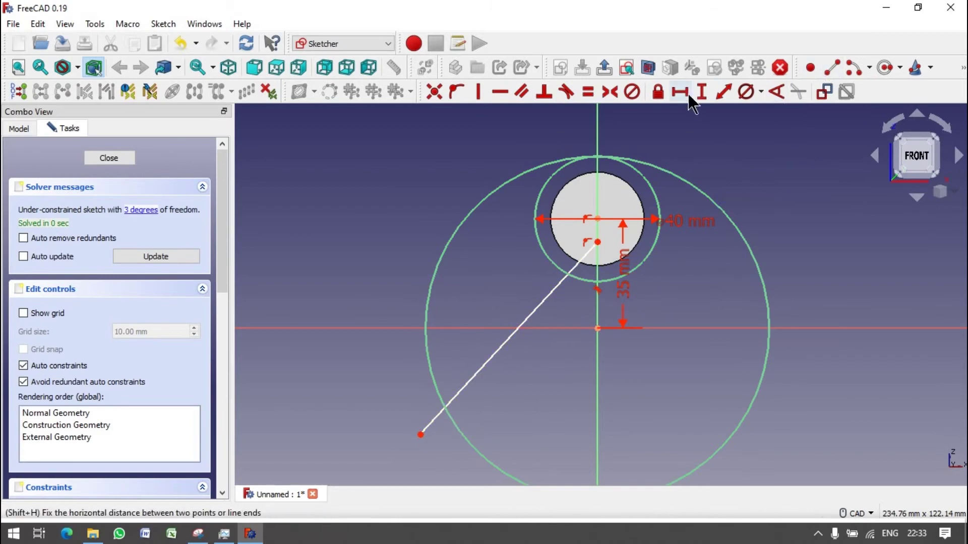
pyautogui.click(597, 242)
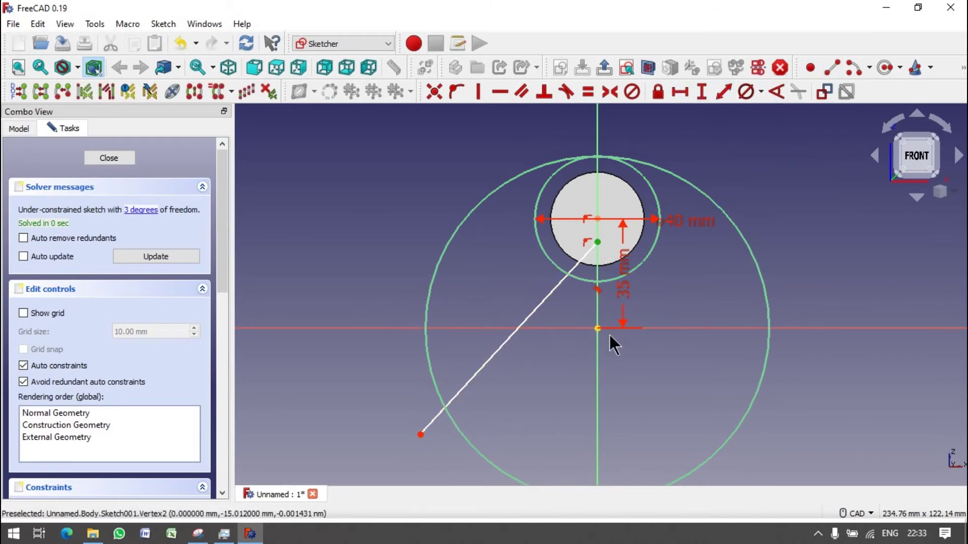
pyautogui.click(597, 328)
pyautogui.write('i25')
pyautogui.press('Return')
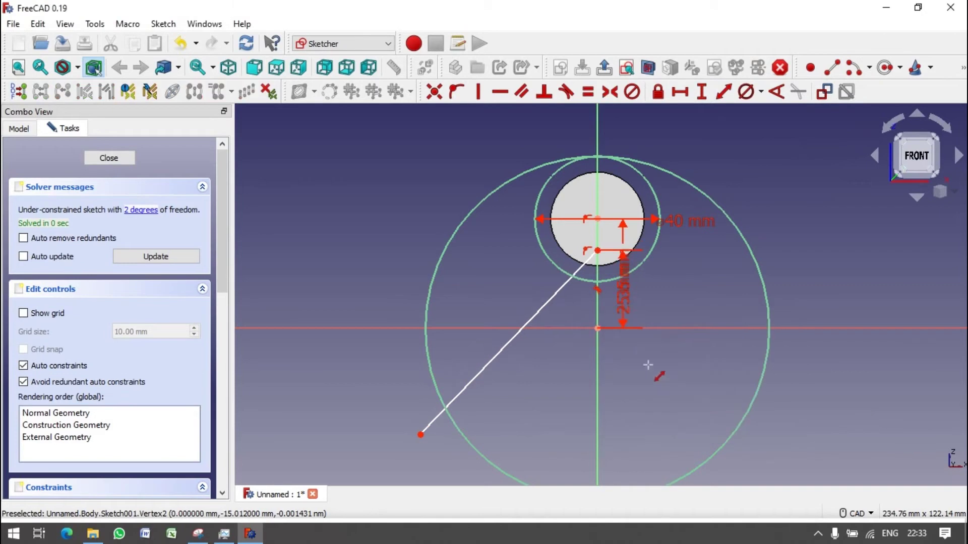
# - Constrain the diagonal line to 60° from the vertical axis
pyautogui.moveTo(623, 287); pyautogui.dragTo(804, 285)
pyautogui.moveTo(688, 221); pyautogui.dragTo(716, 157)
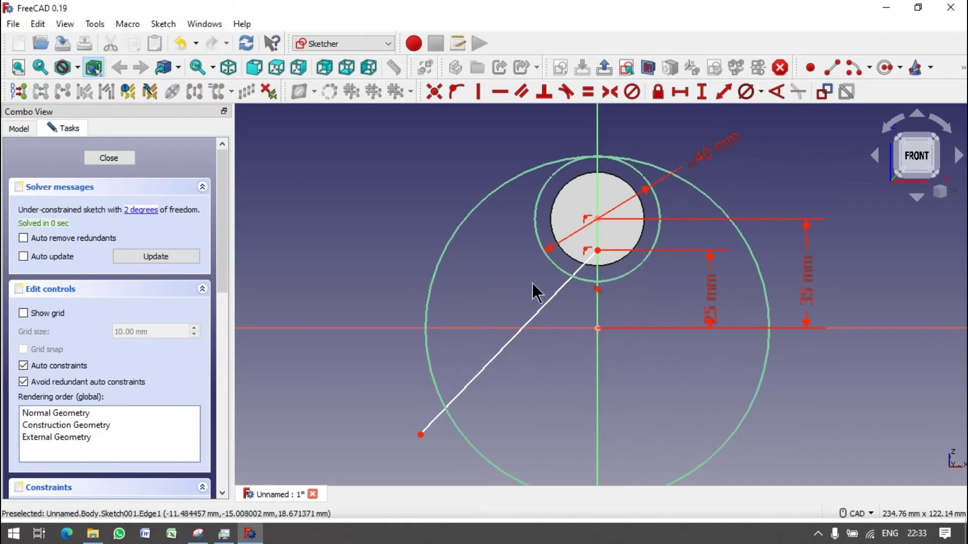
pyautogui.scroll(-1, 536, 290)
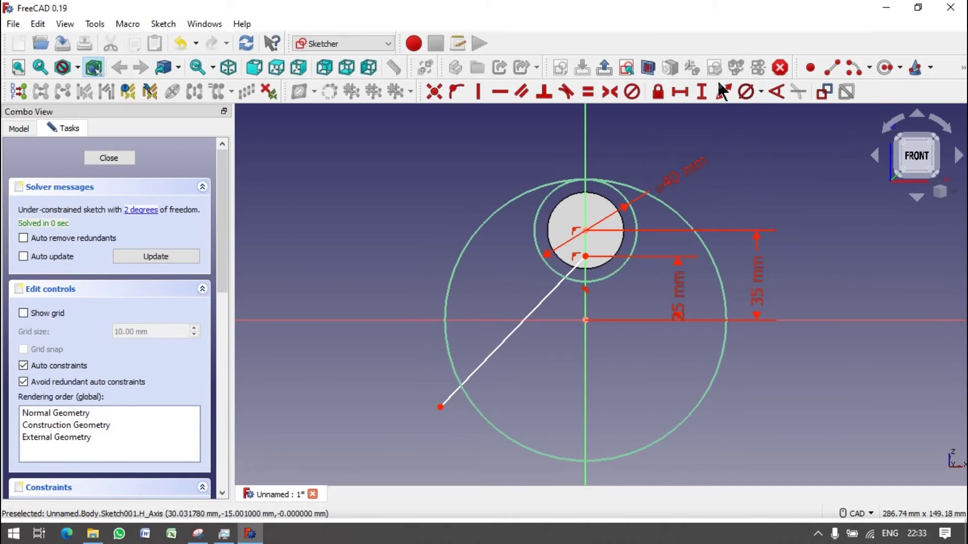
pyautogui.click(777, 91)
pyautogui.click(509, 335)
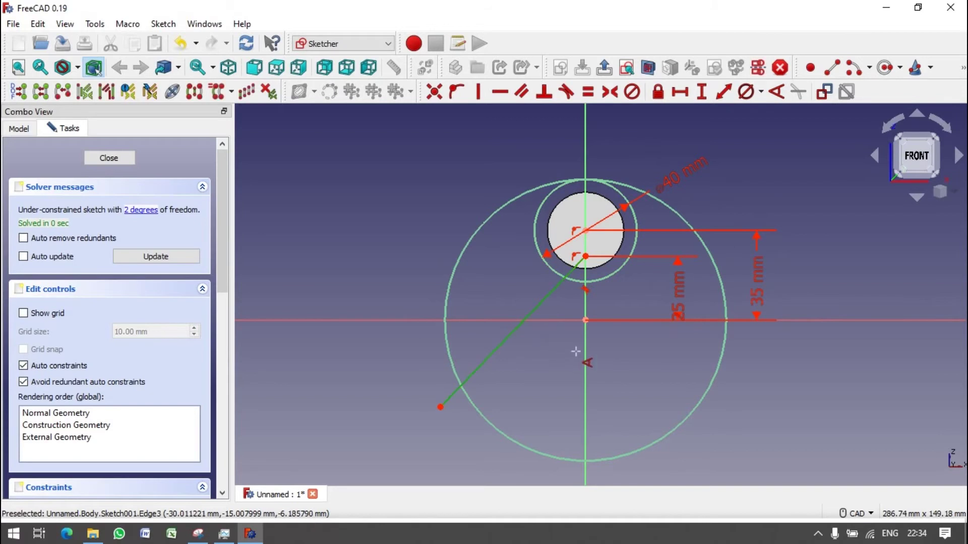
pyautogui.click(585, 353)
pyautogui.write('60')
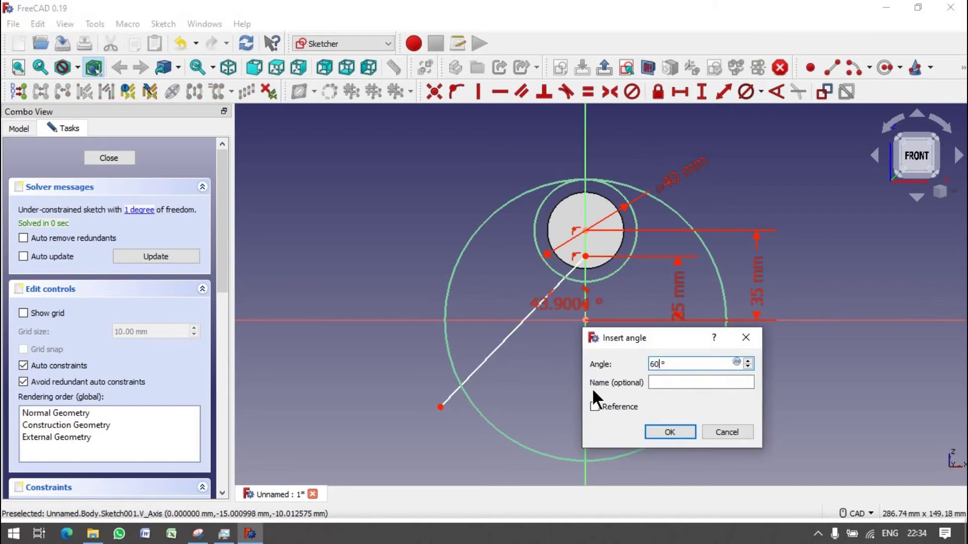
pyautogui.press('Return')
pyautogui.moveTo(559, 301); pyautogui.dragTo(530, 372)
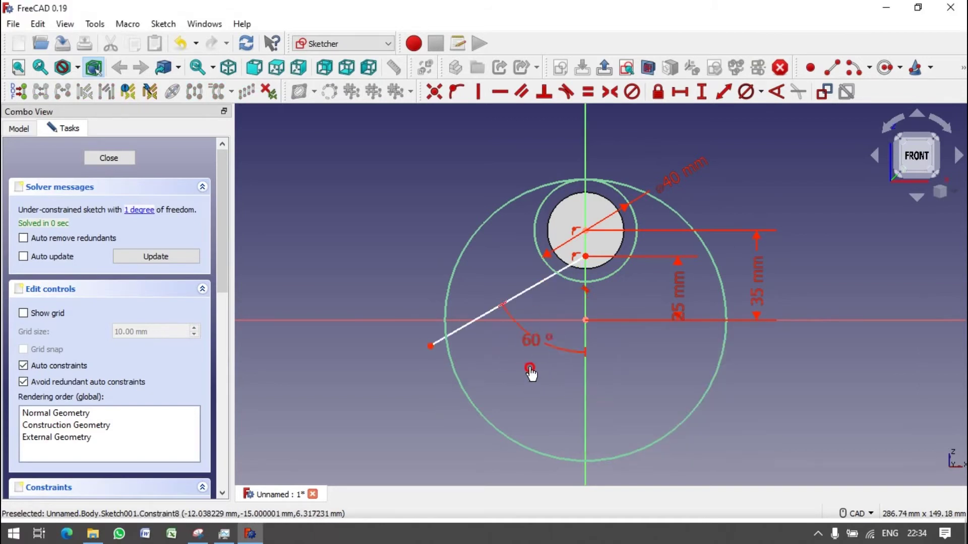
# - Change the 25 mm vertical offset to 20 mm
pyautogui.doubleClick(679, 306)
pyautogui.write('20')
pyautogui.press('Return')
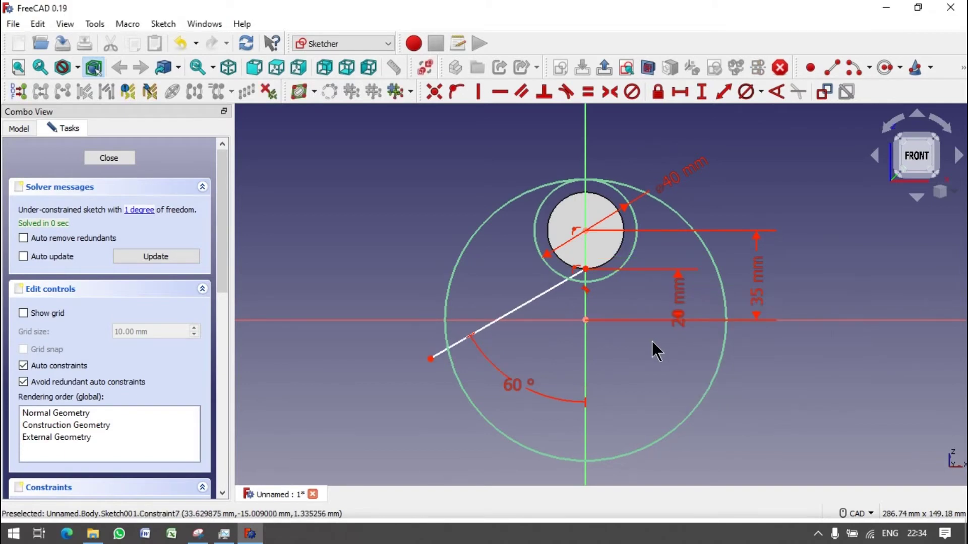
# - Draw a vertical line tangent to the ring
pyautogui.click(833, 67)
pyautogui.click(529, 139)
pyautogui.click(528, 467)
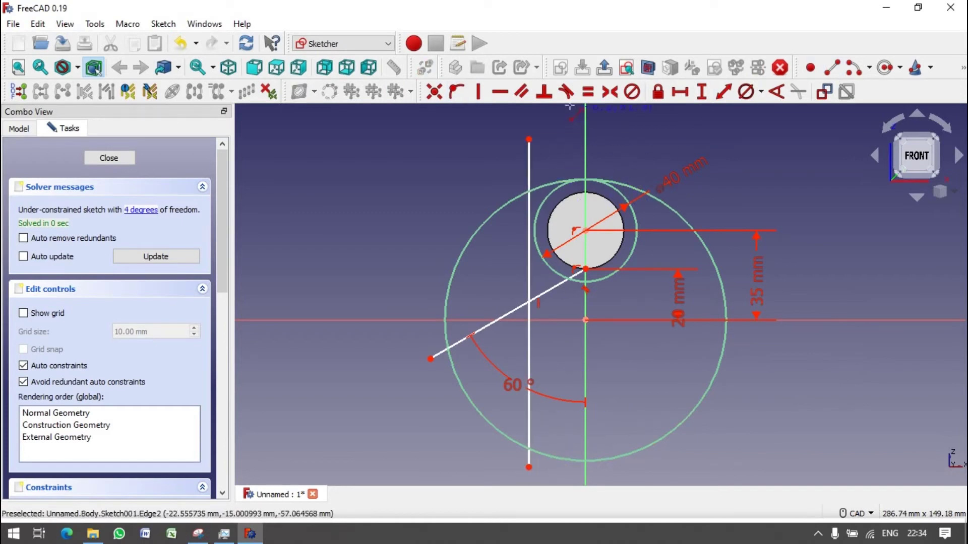
pyautogui.click(566, 91)
pyautogui.click(529, 293)
pyautogui.click(548, 264)
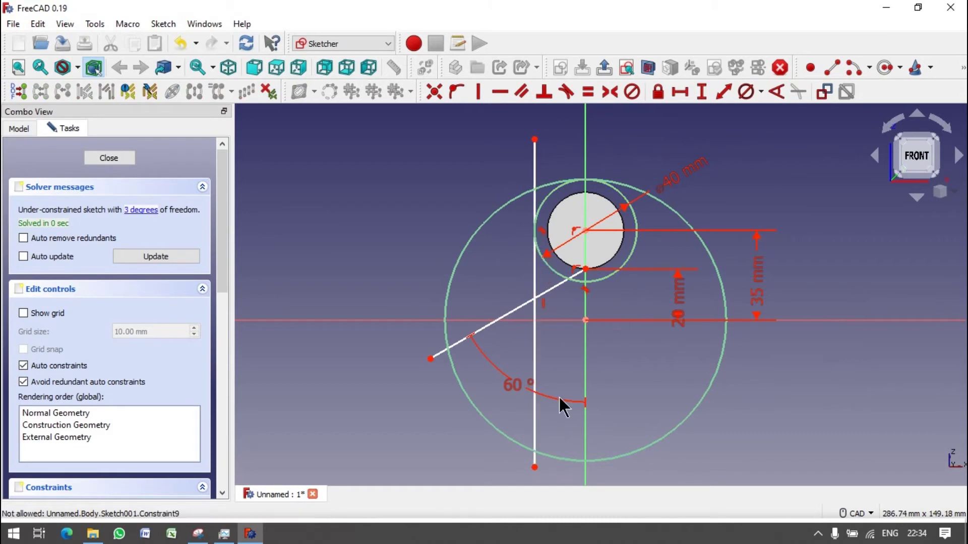
# - Change the line angle to 45° and the vertical offset to 27.5 mm
pyautogui.doubleClick(512, 387)
pyautogui.press('Return')
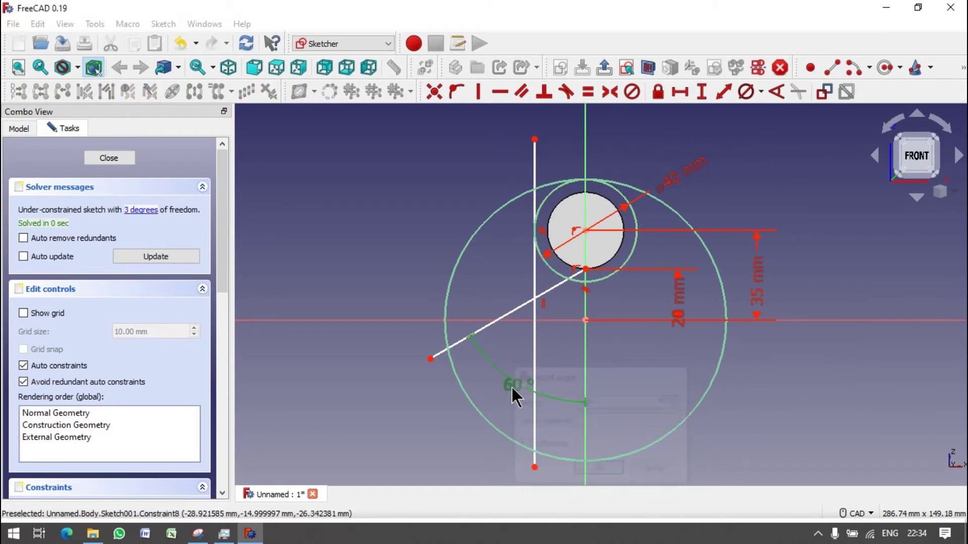
pyautogui.doubleClick(680, 296)
pyautogui.write('25')
pyautogui.press('Return')
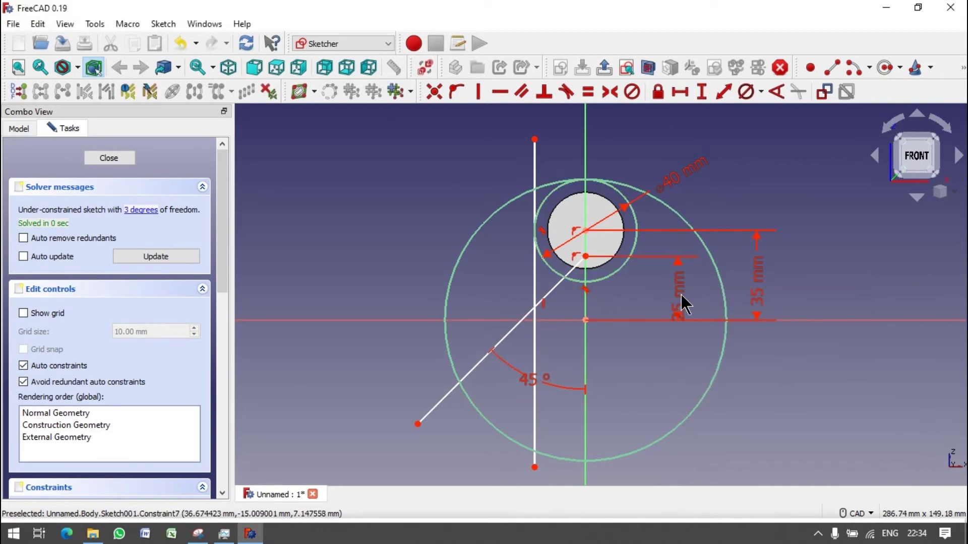
pyautogui.doubleClick(680, 307)
pyautogui.write('27.5')
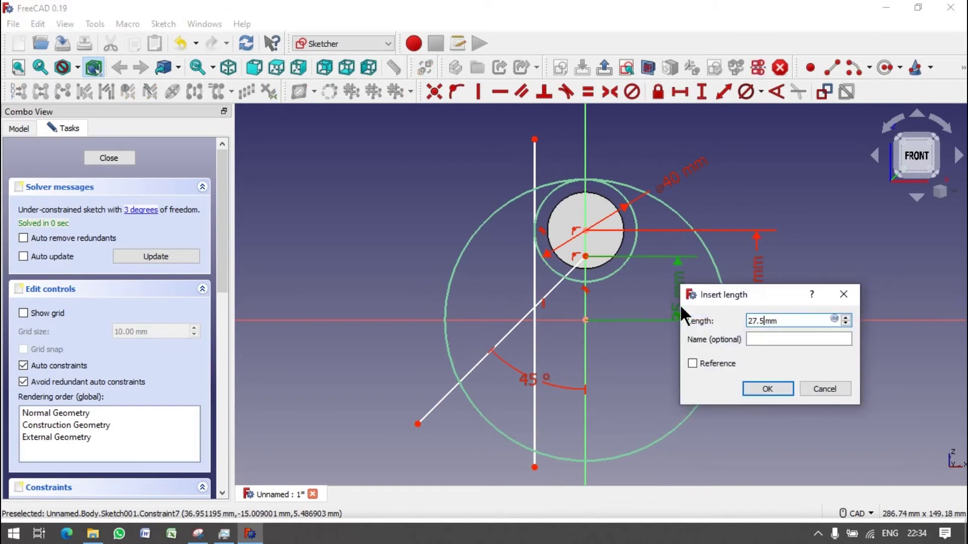
pyautogui.press('Return')
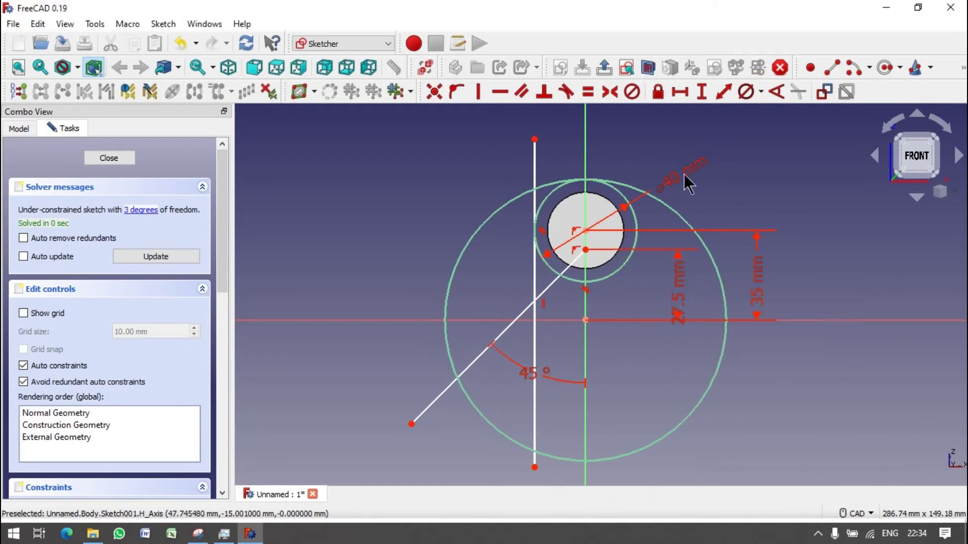
# - Mirror the vertical and diagonal lines across the vertical axis
pyautogui.click(535, 171)
pyautogui.click(525, 305)
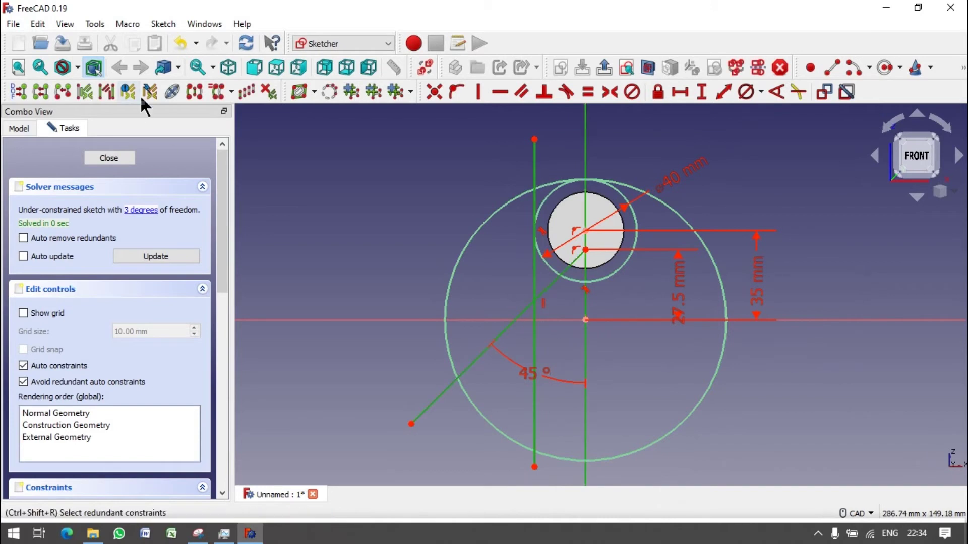
pyautogui.click(192, 92)
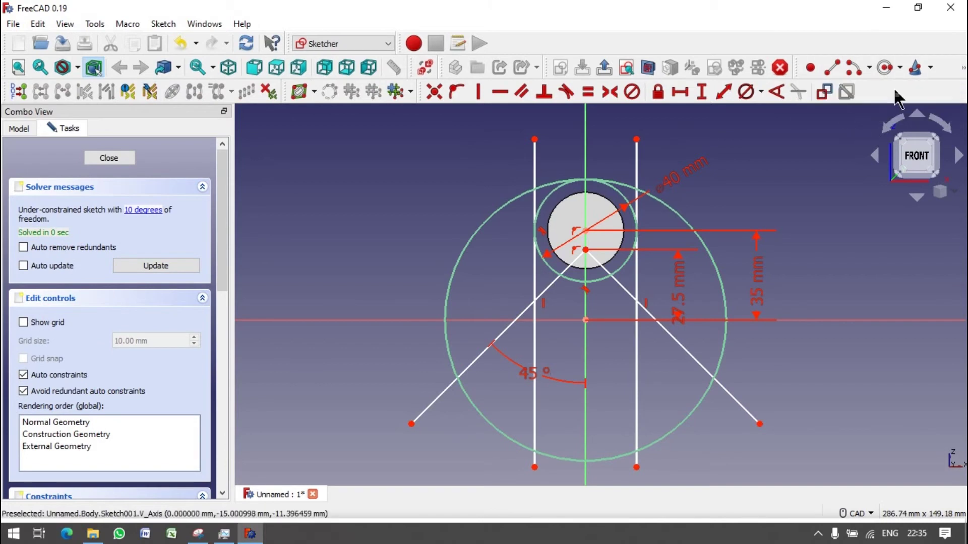
# - Trim the excess ends of the vertical and diagonal lines
pyautogui.click(963, 68)
pyautogui.click(823, 121)
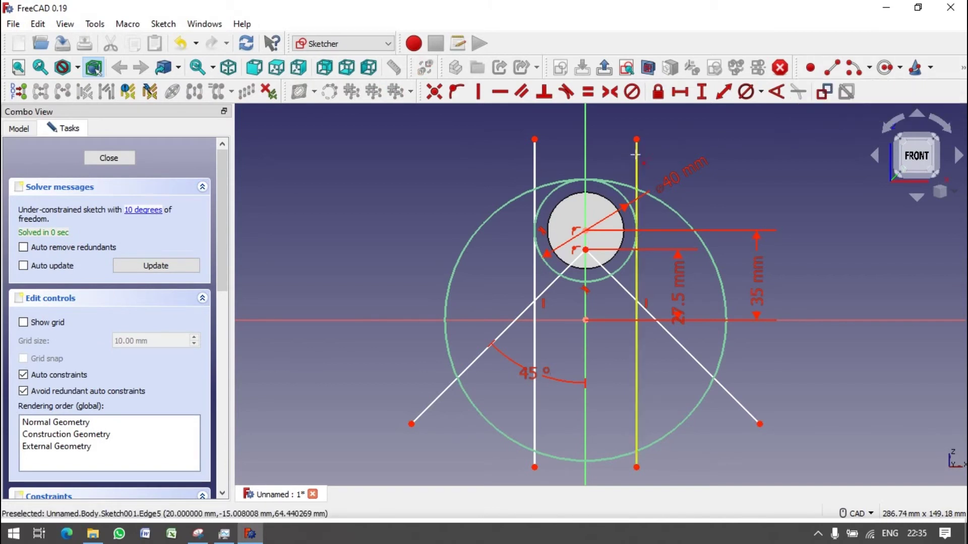
pyautogui.click(636, 156)
pyautogui.click(532, 168)
pyautogui.click(435, 401)
pyautogui.click(534, 460)
pyautogui.click(637, 464)
pyautogui.click(750, 414)
# - Trim the outer circle and ring arcs and the line pieces inside the outline
pyautogui.click(448, 265)
pyautogui.click(449, 265)
pyautogui.click(534, 353)
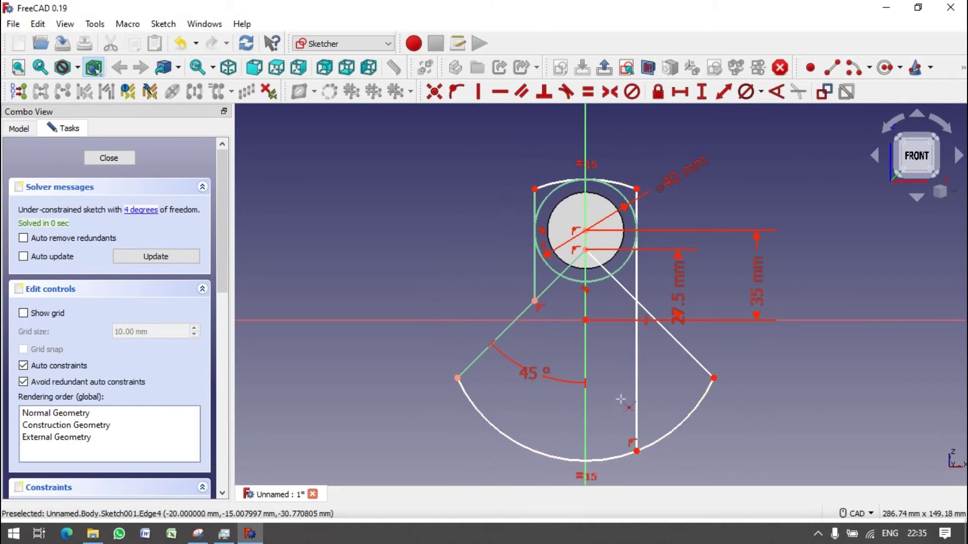
pyautogui.click(631, 373)
pyautogui.click(624, 288)
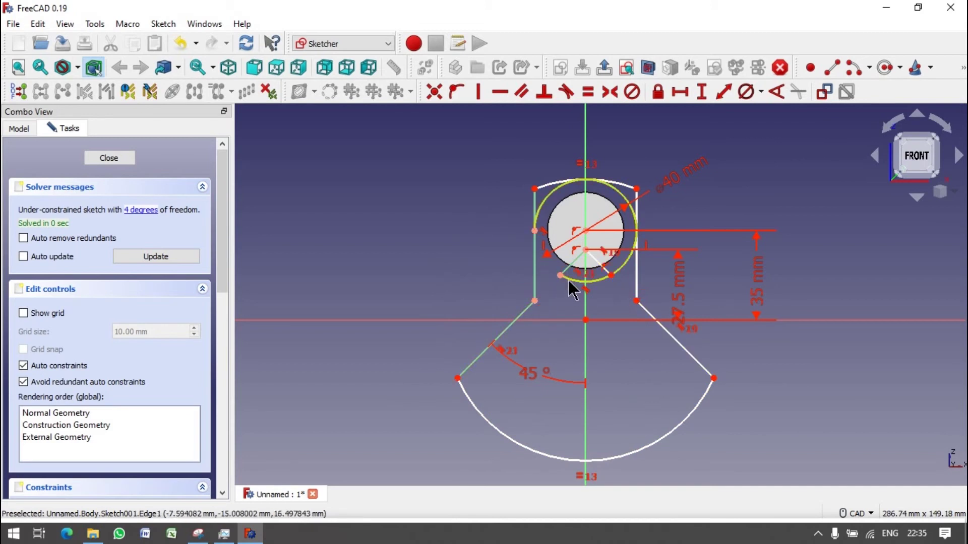
pyautogui.click(540, 210)
pyautogui.click(629, 217)
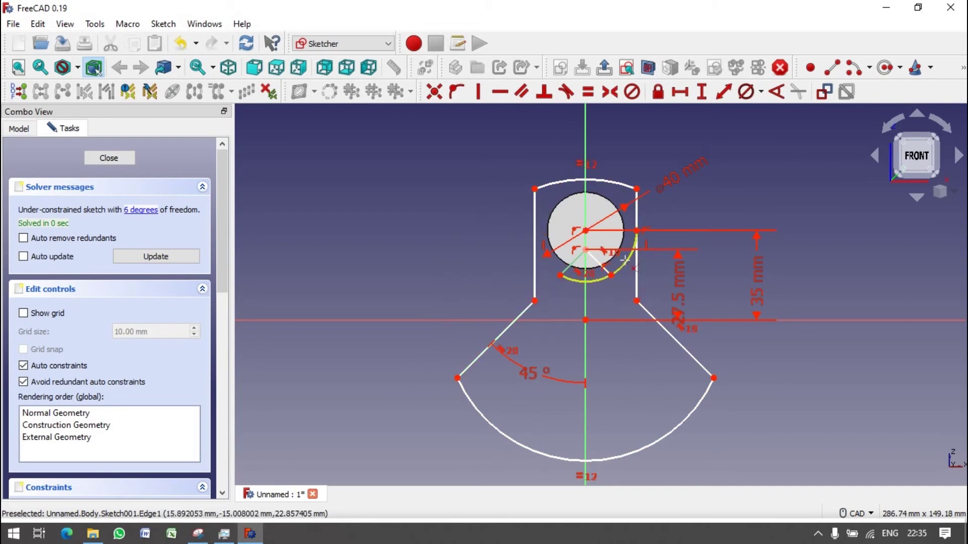
# - Delete the small arc under the hole and the short inner line
pyautogui.click(610, 276)
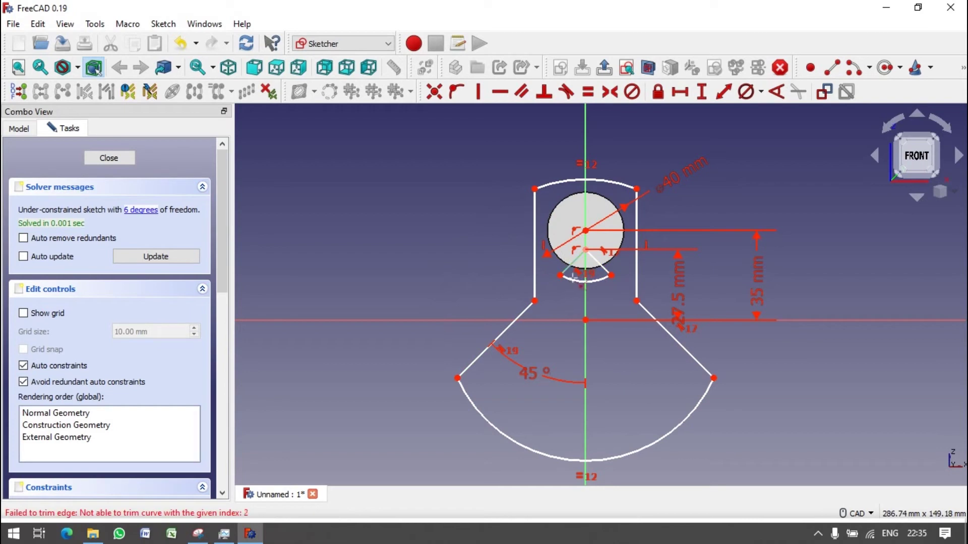
pyautogui.click(601, 280)
pyautogui.click(565, 273)
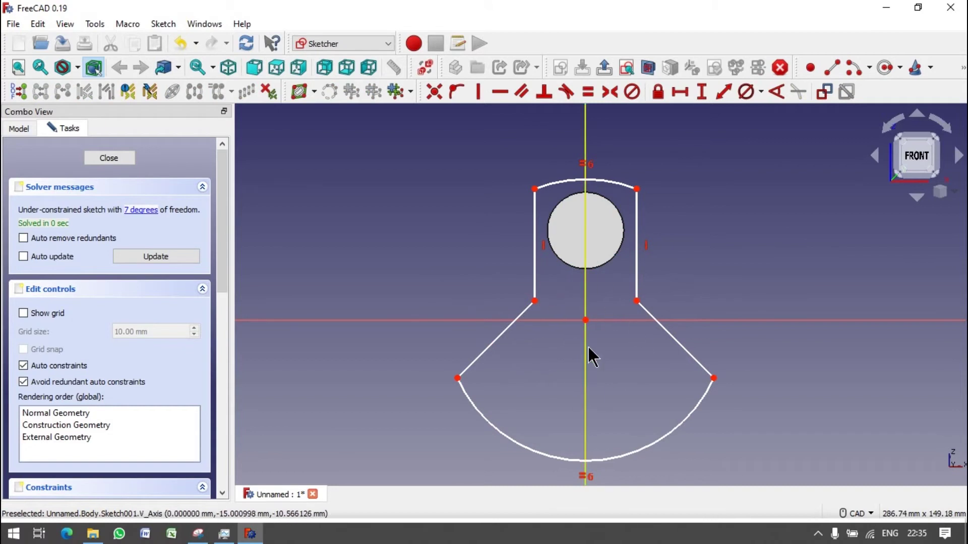
# - Exit the sketch and pad the web outline 12 mm
pyautogui.press('Escape')
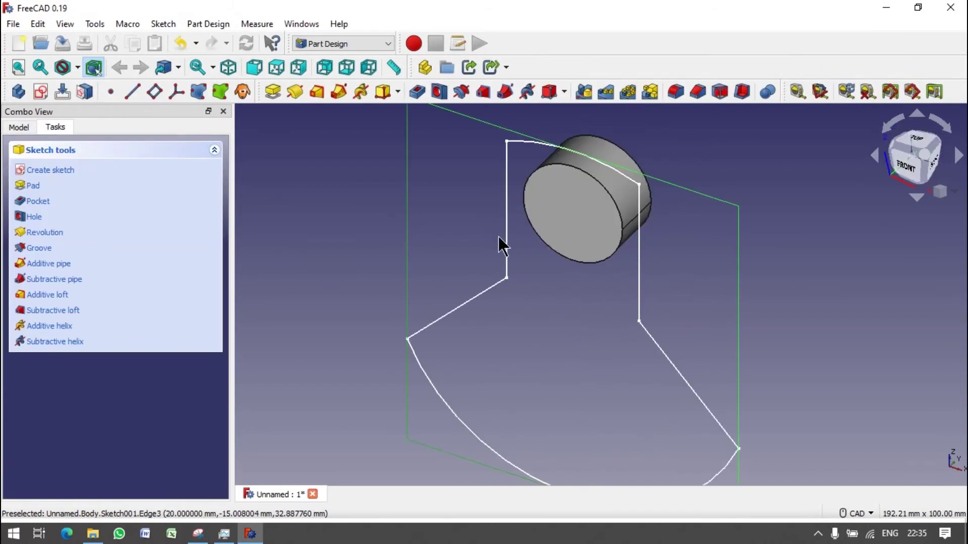
pyautogui.click(507, 257)
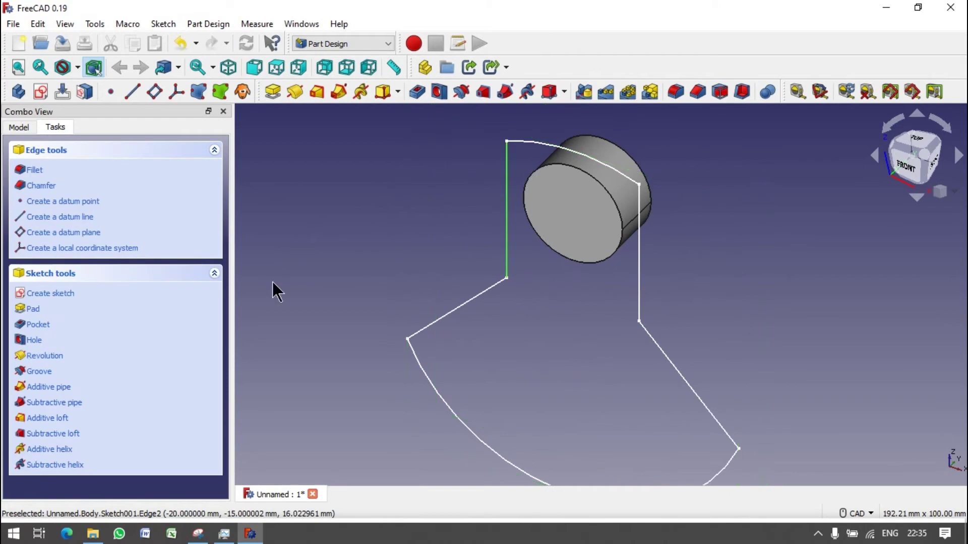
pyautogui.click(32, 307)
pyautogui.write('12')
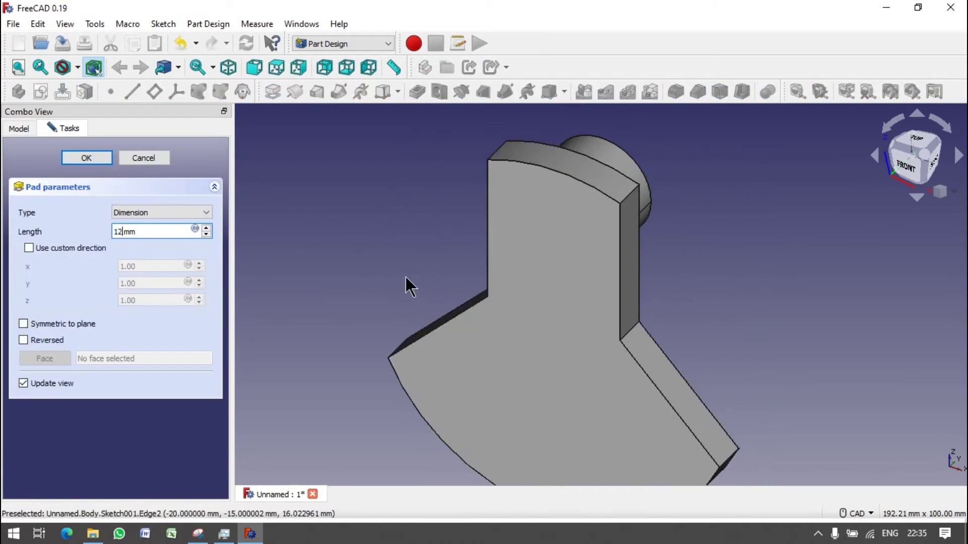
pyautogui.press('Return')
pyautogui.scroll(-5, 531, 214)
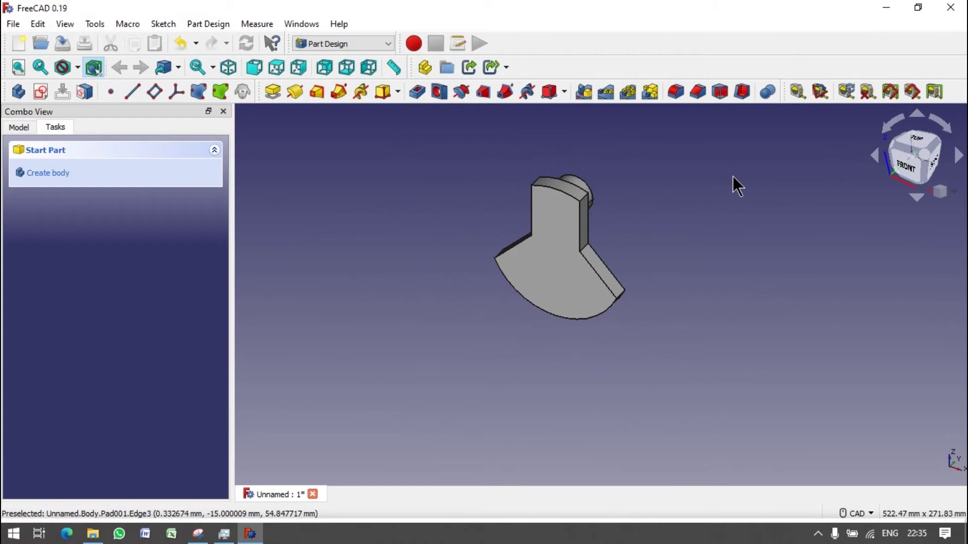
pyautogui.scroll(2, 616, 229)
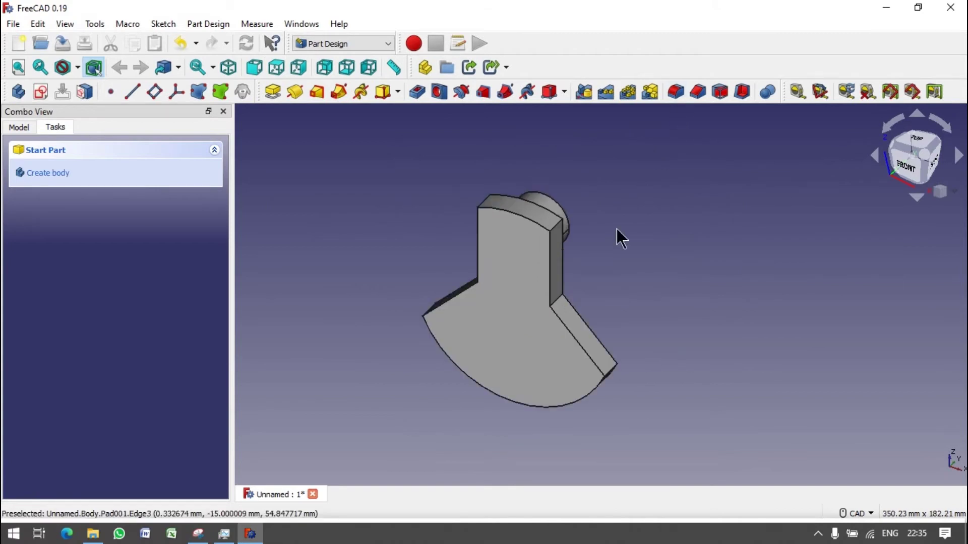
# - Start a fillet on the web's inner and upper corner edges, removing the top face
pyautogui.click(558, 297)
pyautogui.click(675, 91)
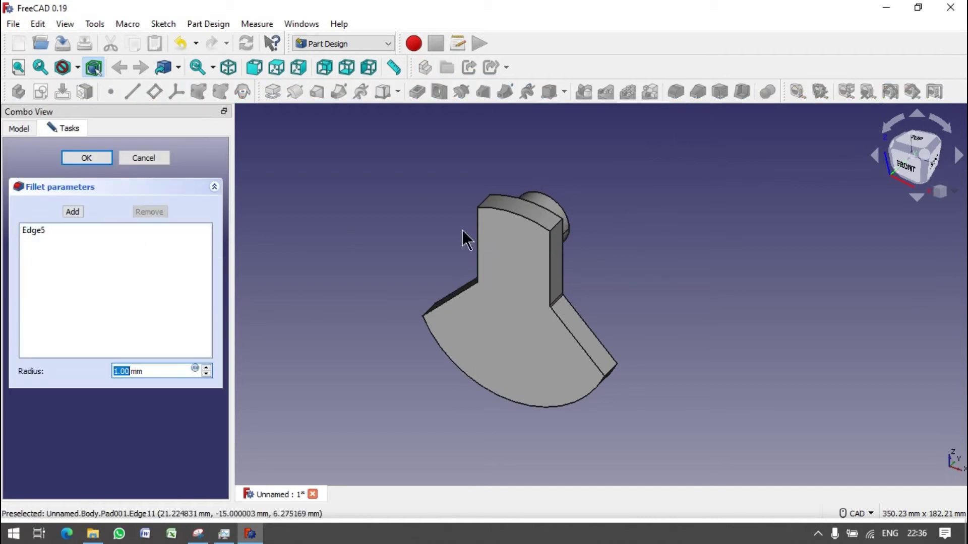
pyautogui.click(72, 211)
pyautogui.click(554, 229)
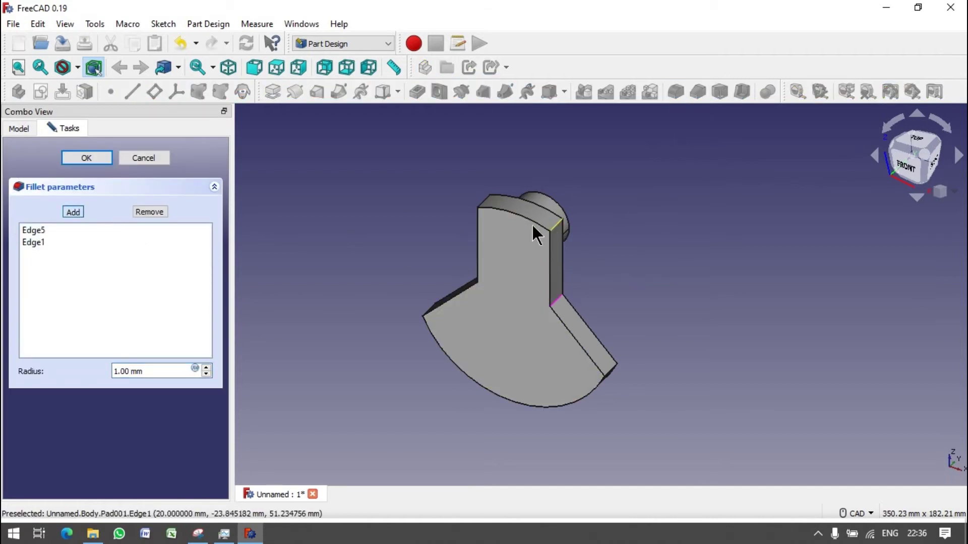
pyautogui.click(479, 203)
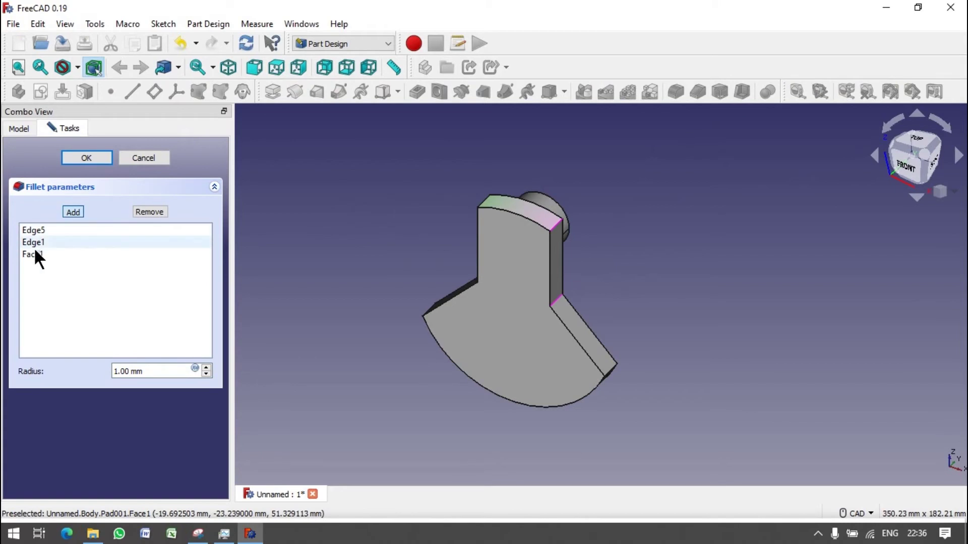
pyautogui.click(149, 212)
pyautogui.rightClick(45, 255)
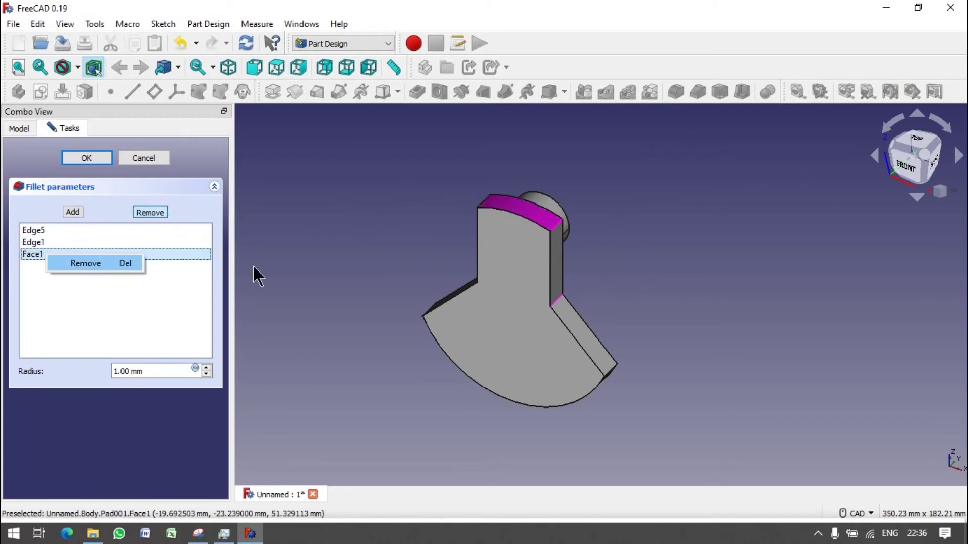
pyautogui.click(512, 206)
pyautogui.click(94, 239)
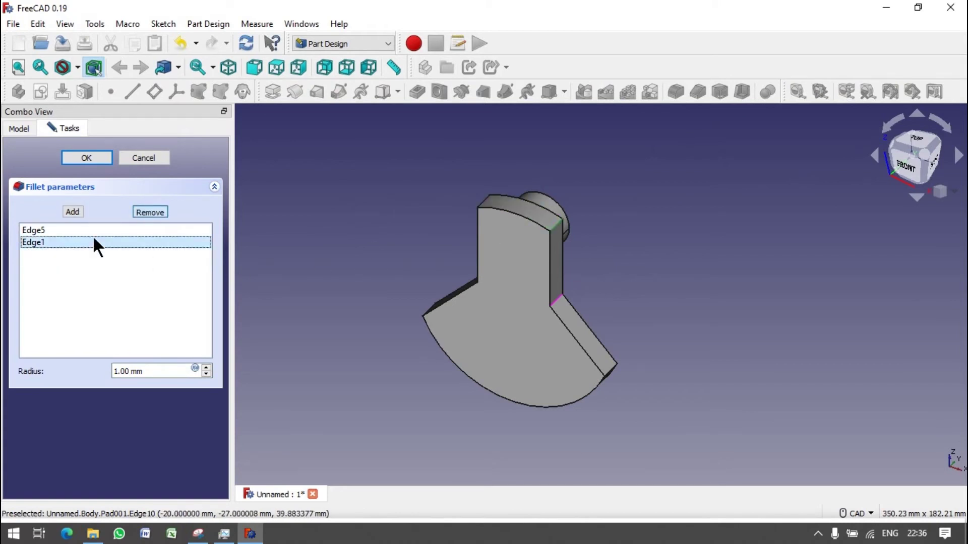
# - Switch to wireframe view, add the hidden corner edges, and confirm the fillet
pyautogui.click(78, 69)
pyautogui.click(98, 124)
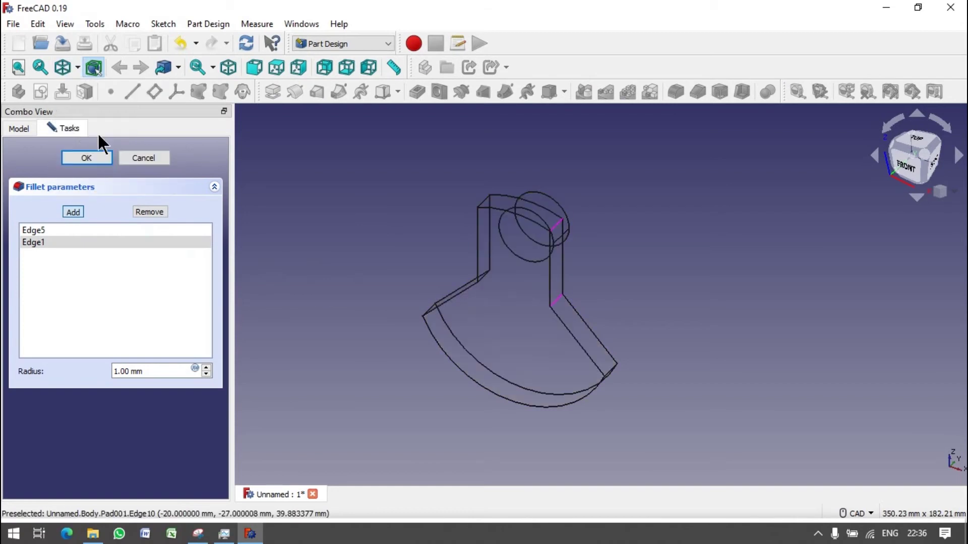
pyautogui.scroll(3, 479, 267)
pyautogui.click(486, 280)
pyautogui.click(488, 142)
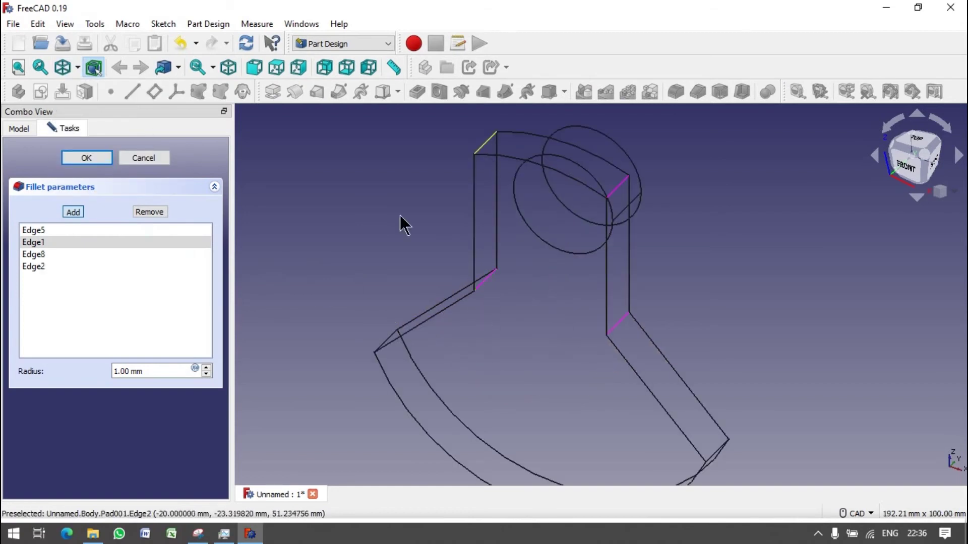
pyautogui.write('4')
pyautogui.press('Return')
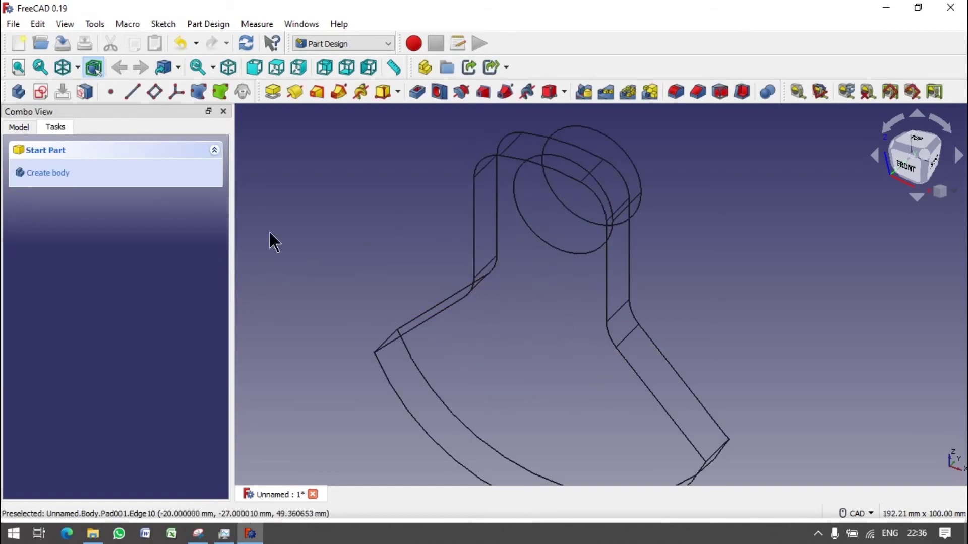
pyautogui.scroll(-2, 435, 226)
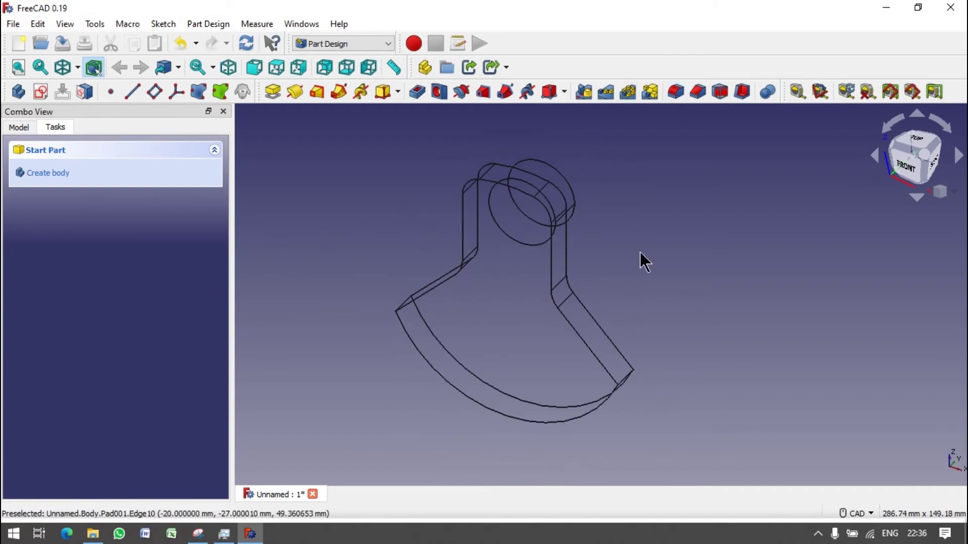
# - Fillet the web's two lower outer corner edges
pyautogui.click(624, 377)
pyautogui.click(676, 92)
pyautogui.click(73, 212)
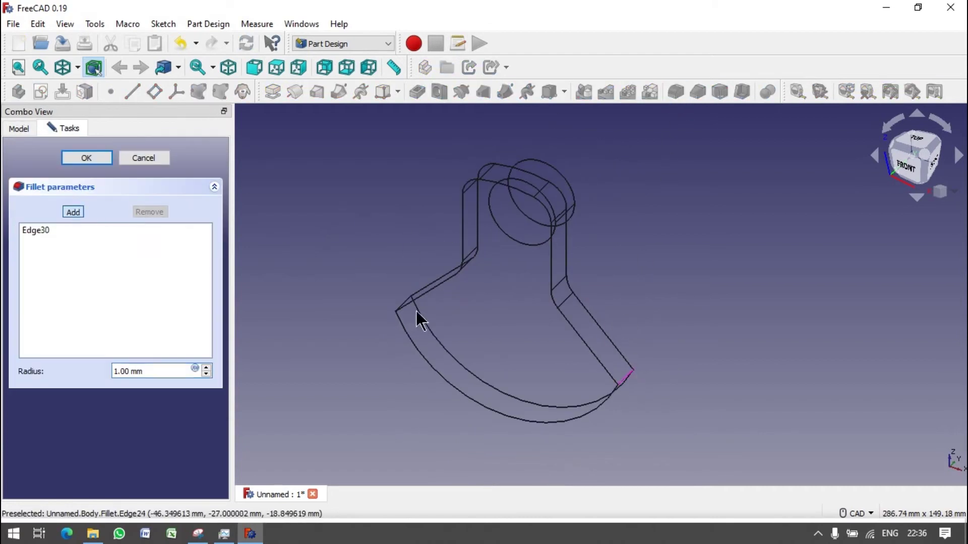
pyautogui.click(407, 305)
pyautogui.click(74, 157)
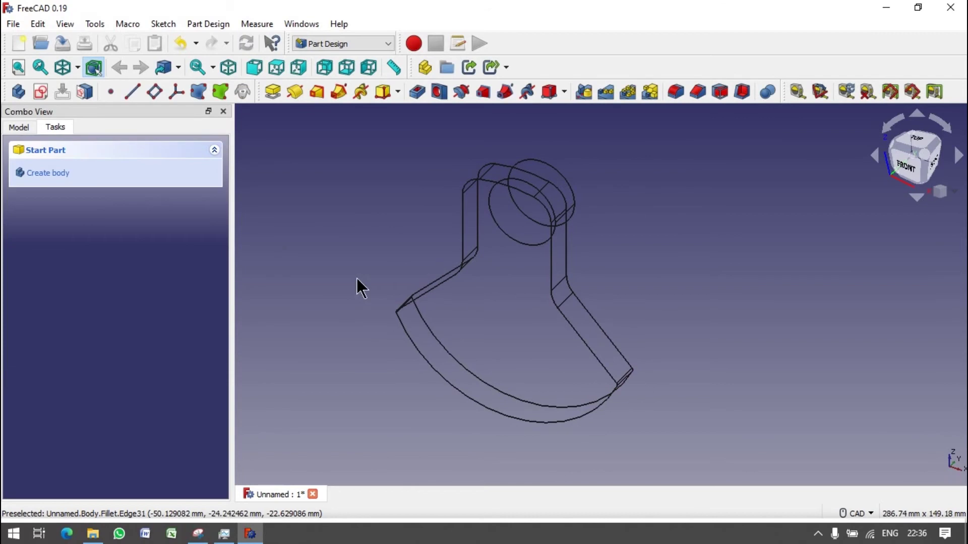
# - Raise Fillet001's radius to 5
pyautogui.click(20, 129)
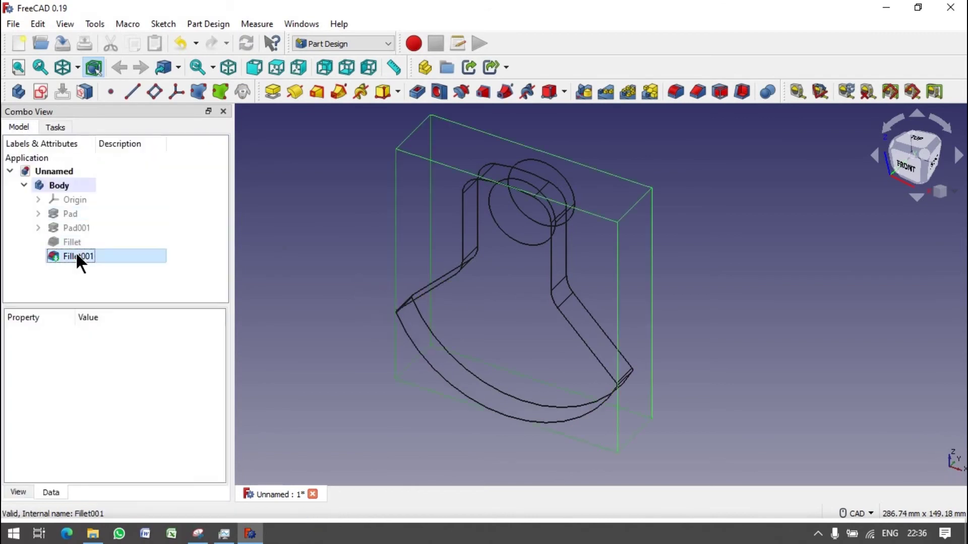
pyautogui.doubleClick(76, 255)
pyautogui.doubleClick(129, 363)
pyautogui.write('5')
pyautogui.press('Return')
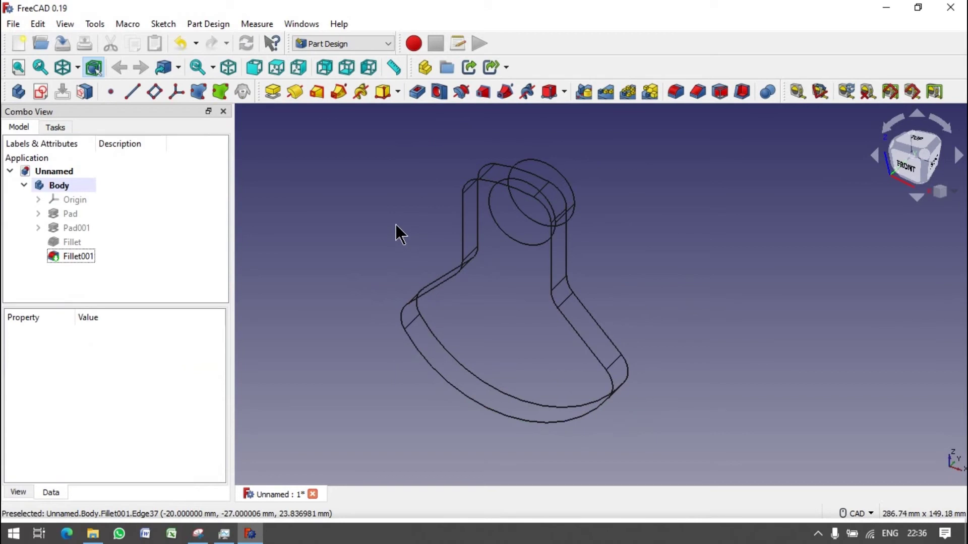
pyautogui.click(57, 127)
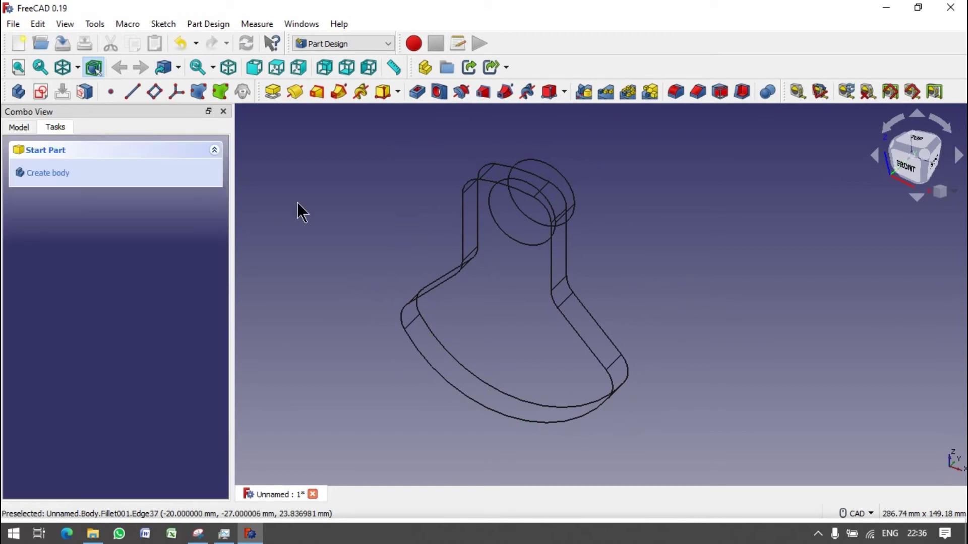
# - Set the draw style back to Flat lines and select the web's front face
pyautogui.click(77, 68)
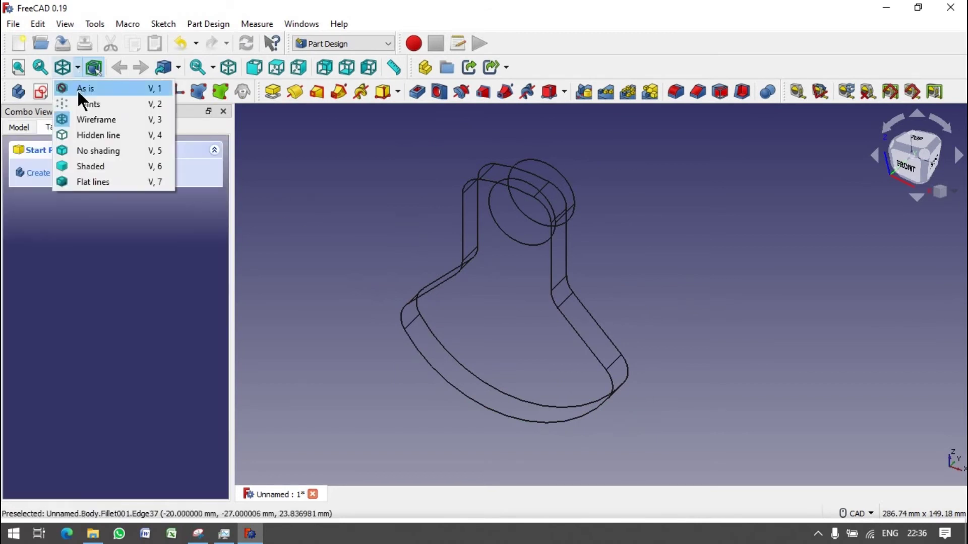
pyautogui.click(83, 182)
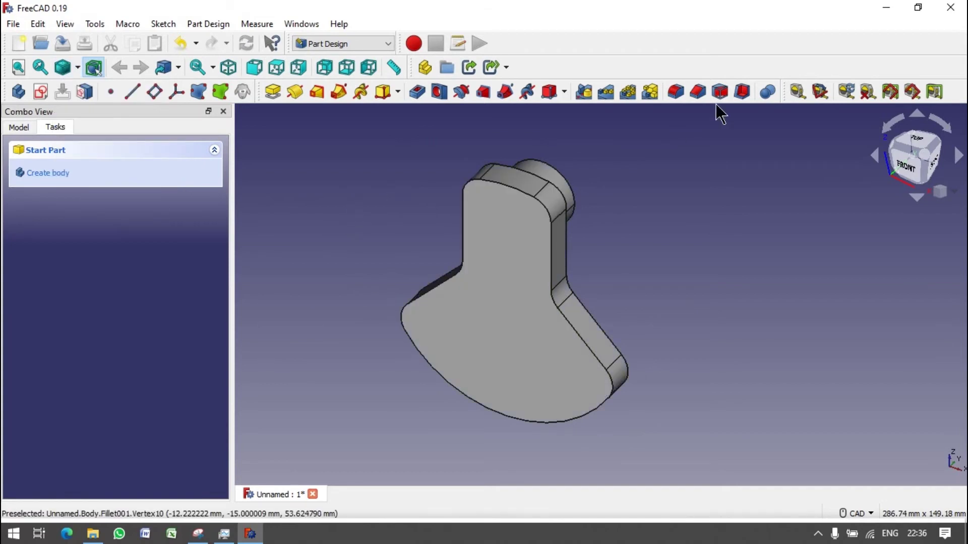
pyautogui.click(41, 93)
# - Sketch an origin-centred circle on the web's front face, constrained to 30 mm diameter
pyautogui.click(487, 313)
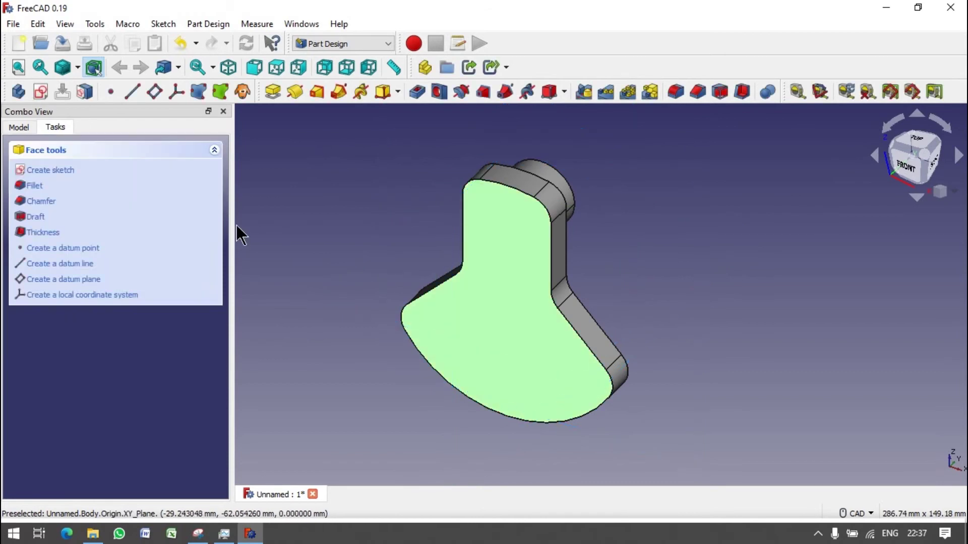
pyautogui.click(53, 171)
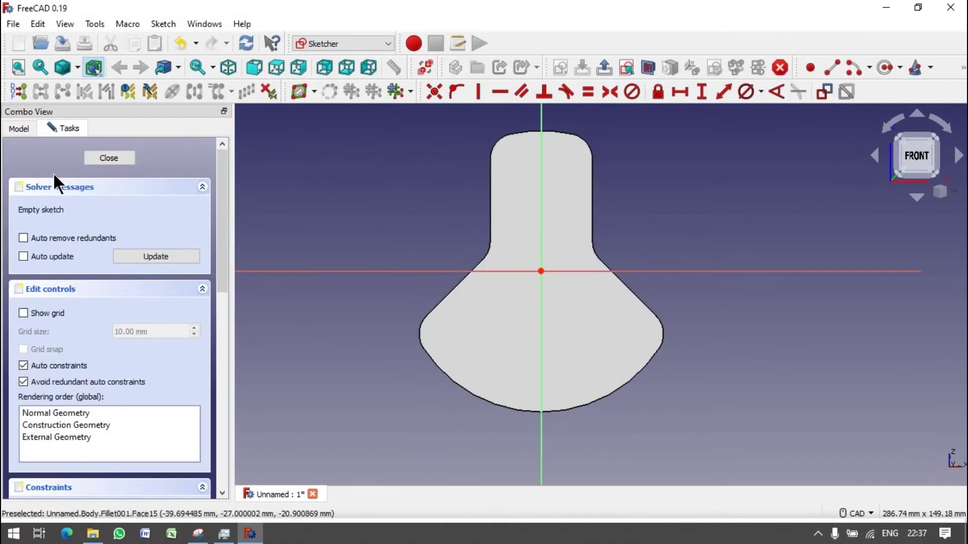
pyautogui.click(884, 67)
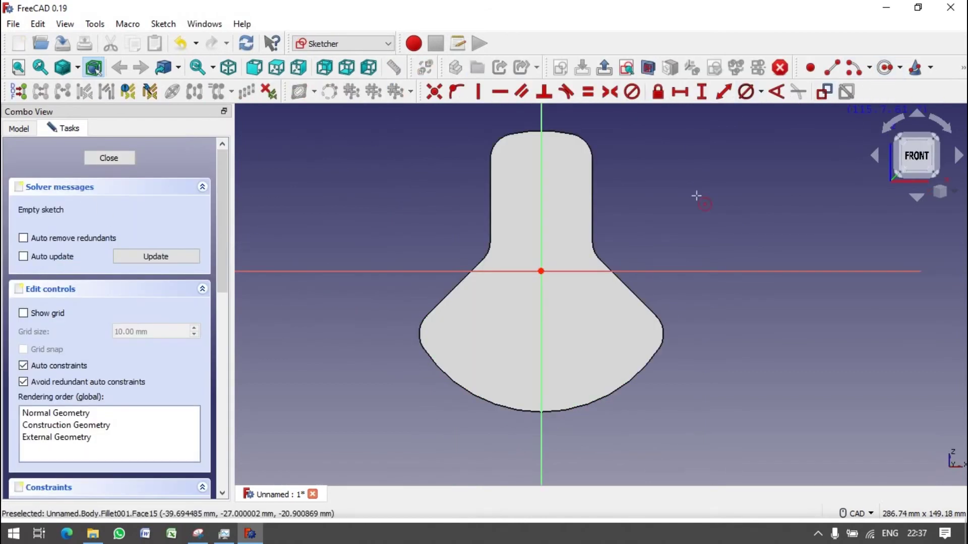
pyautogui.click(553, 277)
pyautogui.click(573, 293)
pyautogui.click(746, 92)
pyautogui.click(568, 245)
pyautogui.write('30')
pyautogui.press('Return')
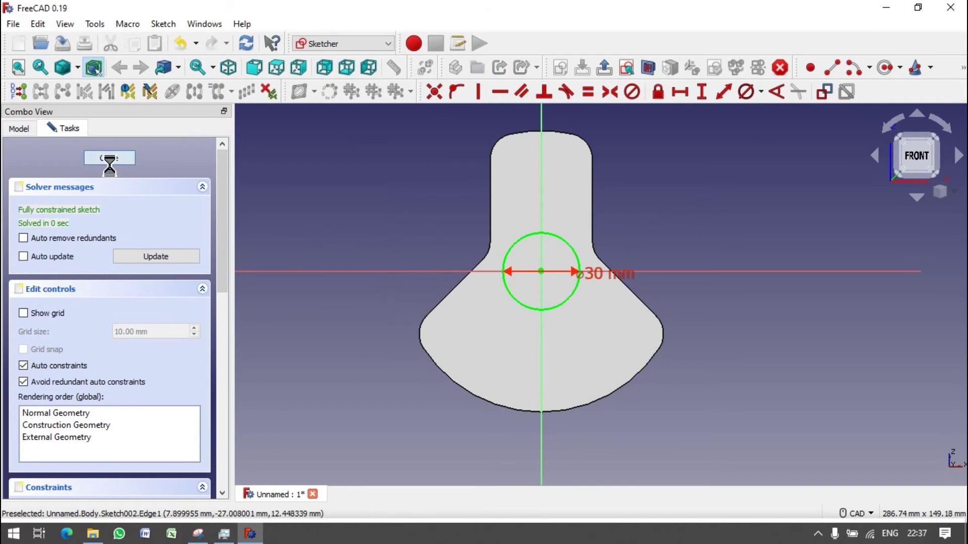
pyautogui.click(483, 315)
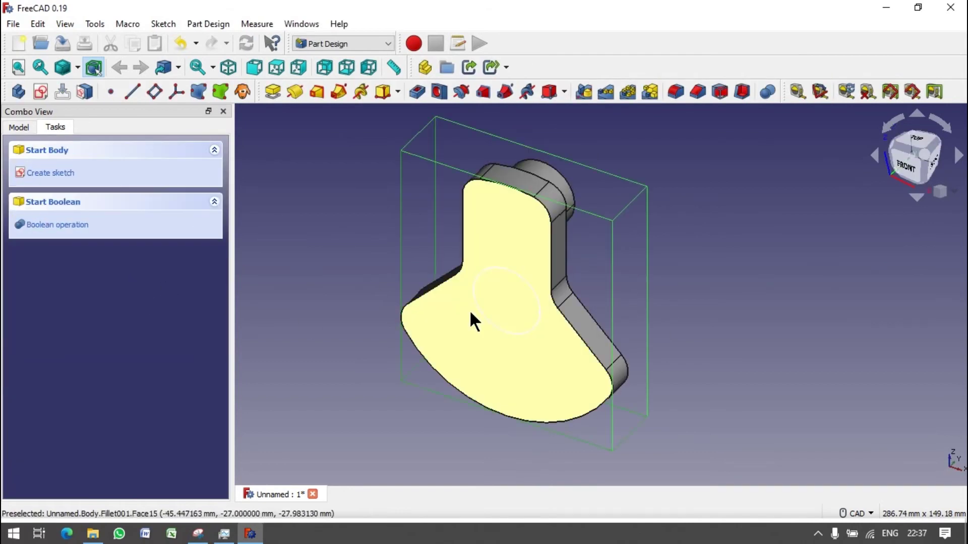
# - Pad the circle sketch into a 30 mm long boss
pyautogui.click(479, 314)
pyautogui.click(99, 322)
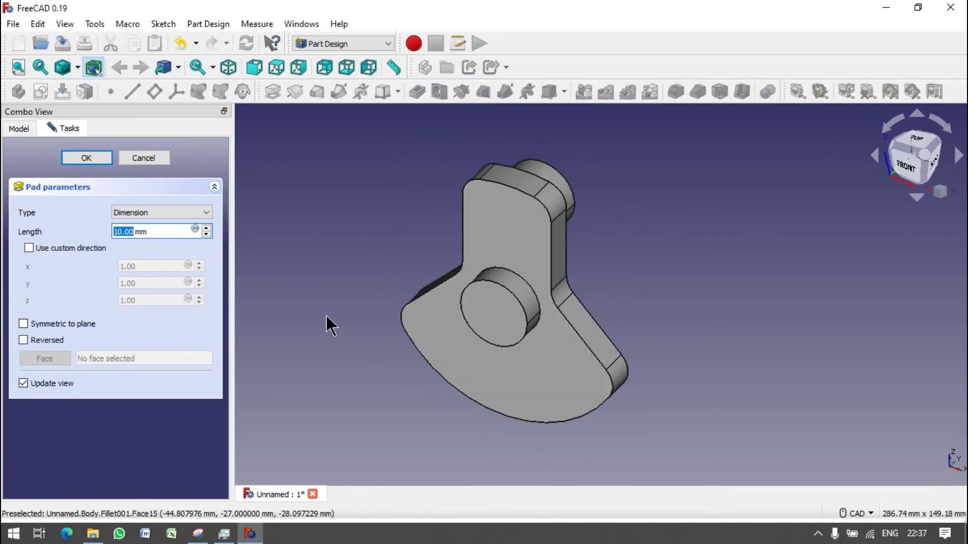
pyautogui.write('0')
pyautogui.press('Return')
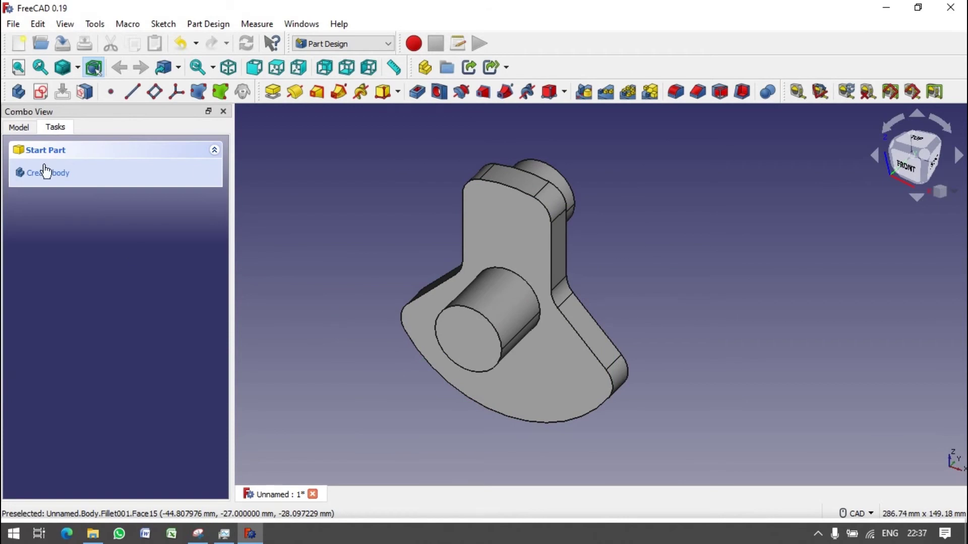
# - Change the first fillet's radius to 15 mm
pyautogui.click(19, 127)
pyautogui.doubleClick(69, 241)
pyautogui.write('15')
pyautogui.click(86, 158)
# - Review the second fillet and boss pad settings, then orbit and zoom the view
pyautogui.doubleClick(78, 252)
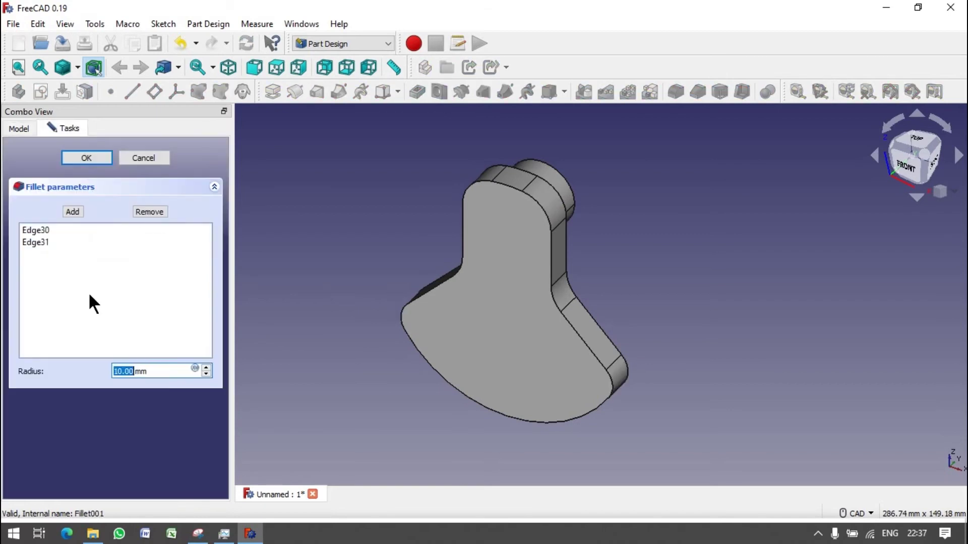
pyautogui.press('Return')
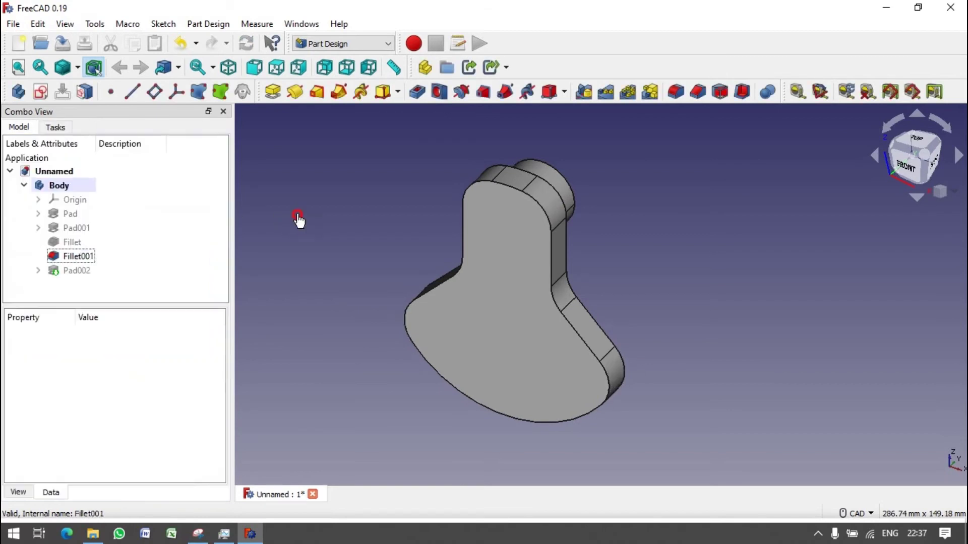
pyautogui.doubleClick(87, 268)
pyautogui.press('Return')
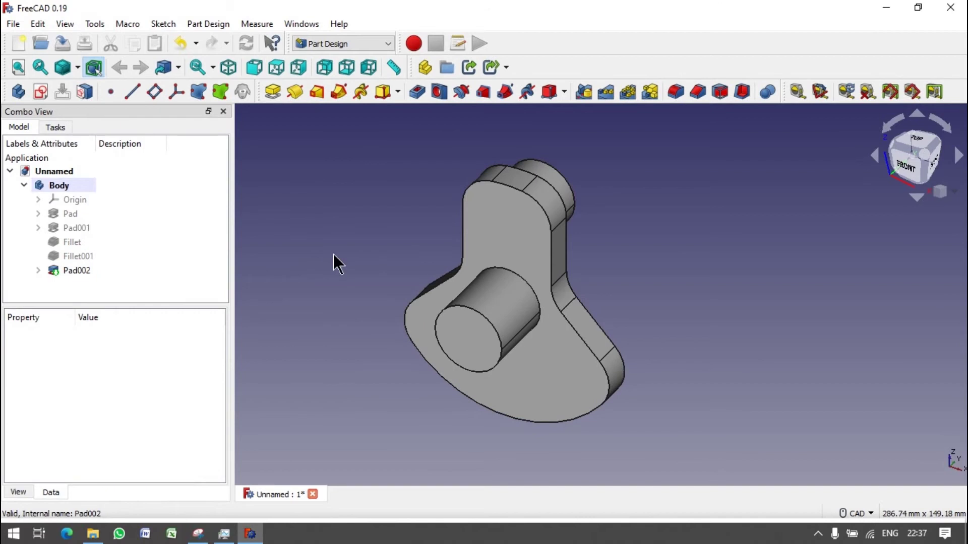
pyautogui.moveTo(623, 246)
pyautogui.mouseDown(button='middle')
pyautogui.moveTo(497, 281)
pyautogui.moveTo(566, 244)
pyautogui.moveTo(649, 246)
pyautogui.mouseUp(button='middle')
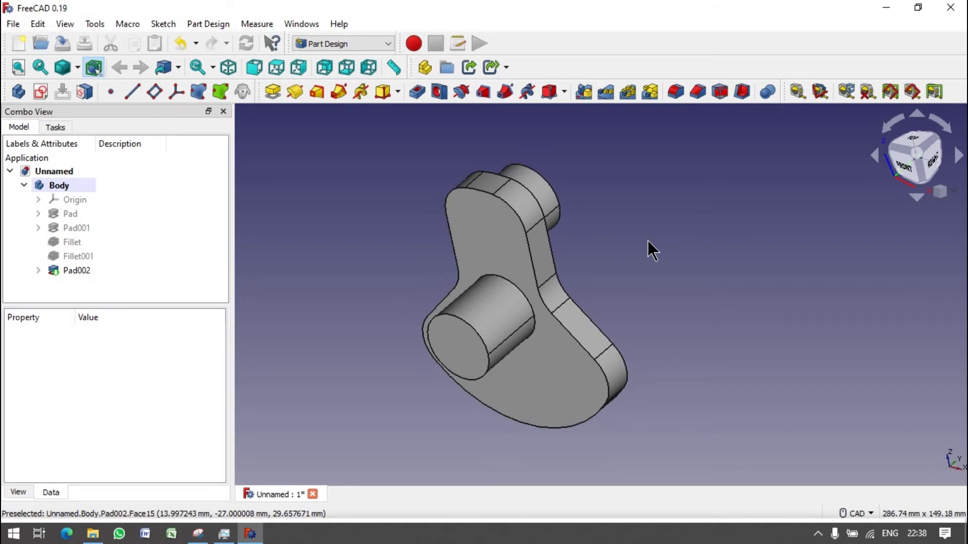
pyautogui.scroll(-1, 695, 239)
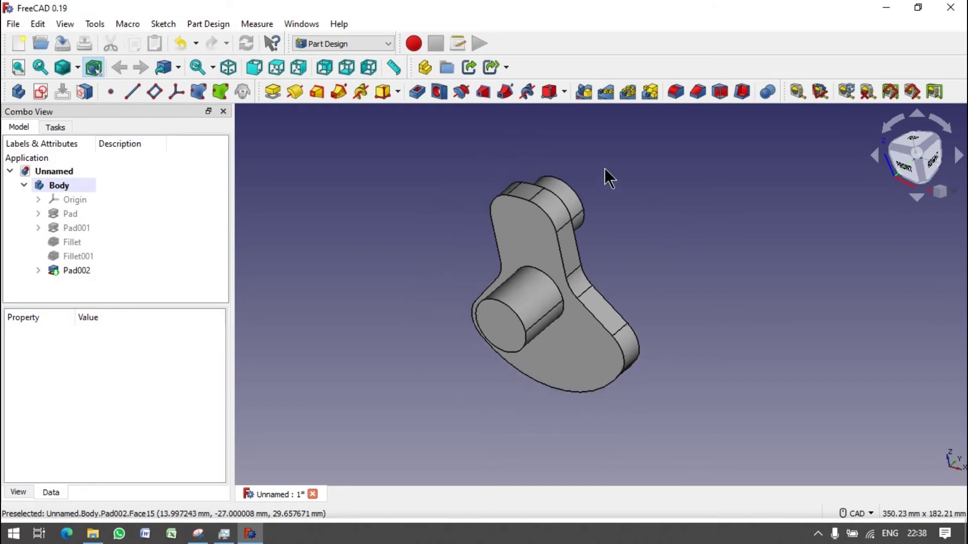
# - Start a sketch on the YZ_Plane and draw a closed triangular polyline profile
pyautogui.click(41, 91)
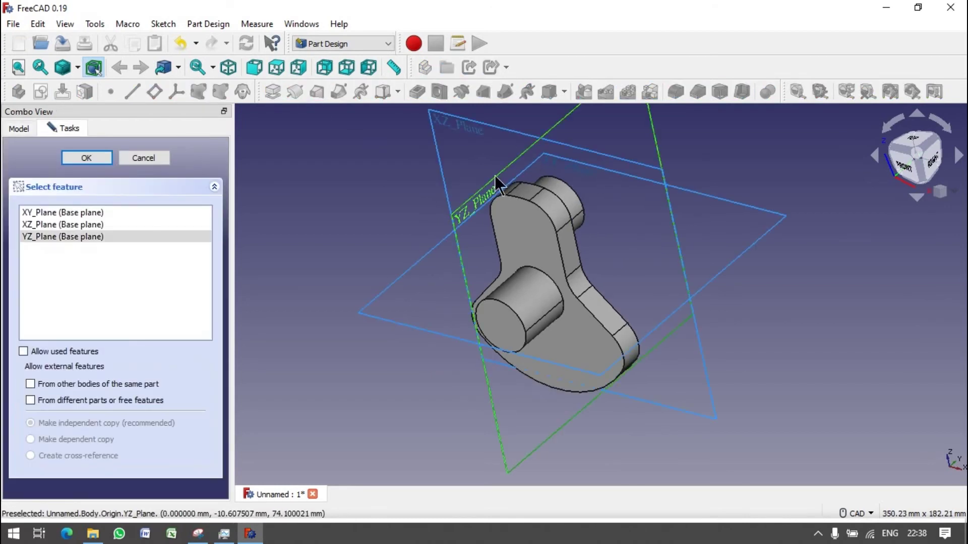
pyautogui.click(81, 158)
pyautogui.scroll(1, 534, 234)
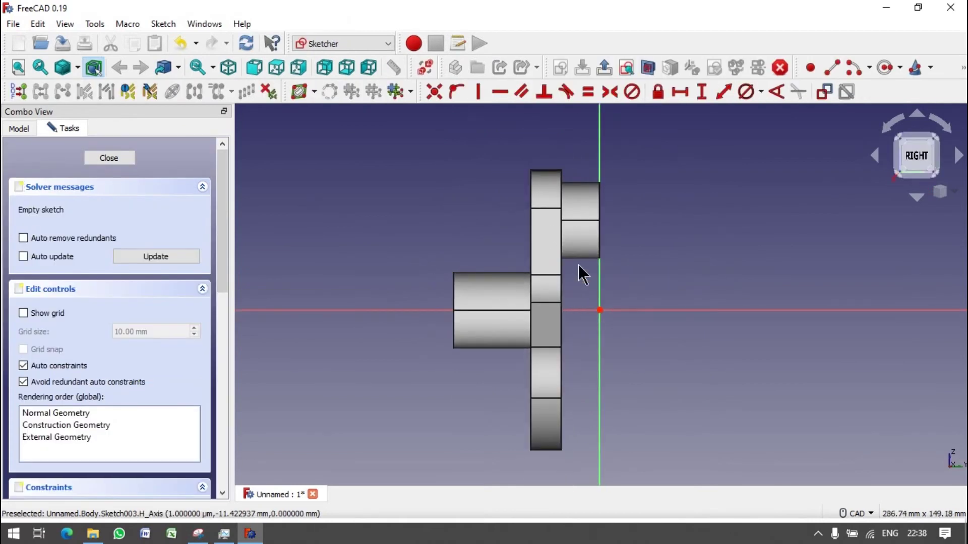
pyautogui.scroll(-1, 579, 264)
pyautogui.click(962, 74)
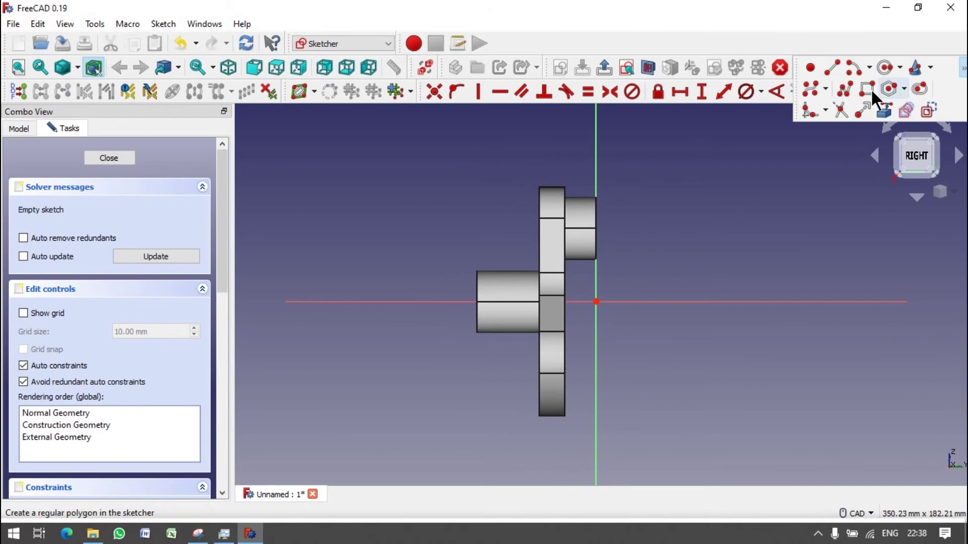
pyautogui.click(870, 89)
pyautogui.click(577, 272)
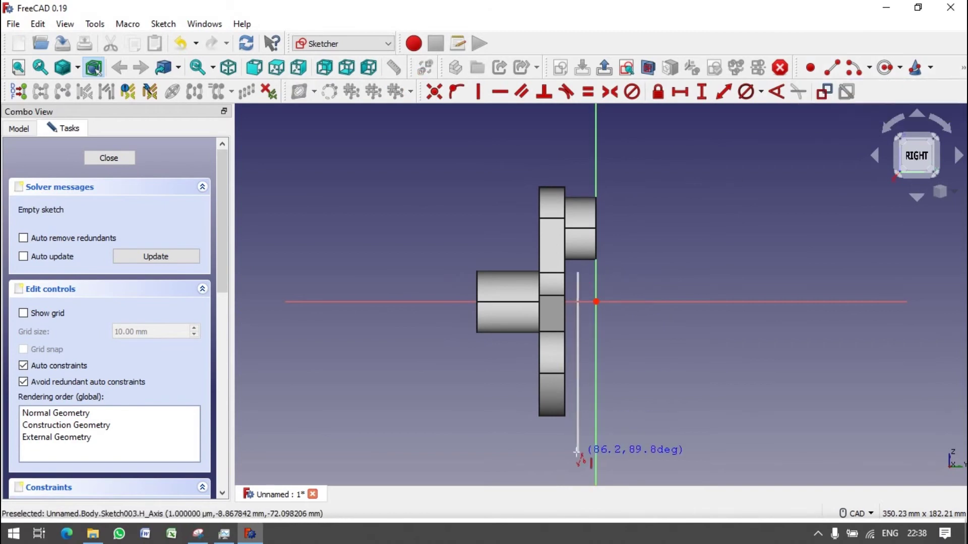
pyautogui.click(576, 452)
pyautogui.click(577, 272)
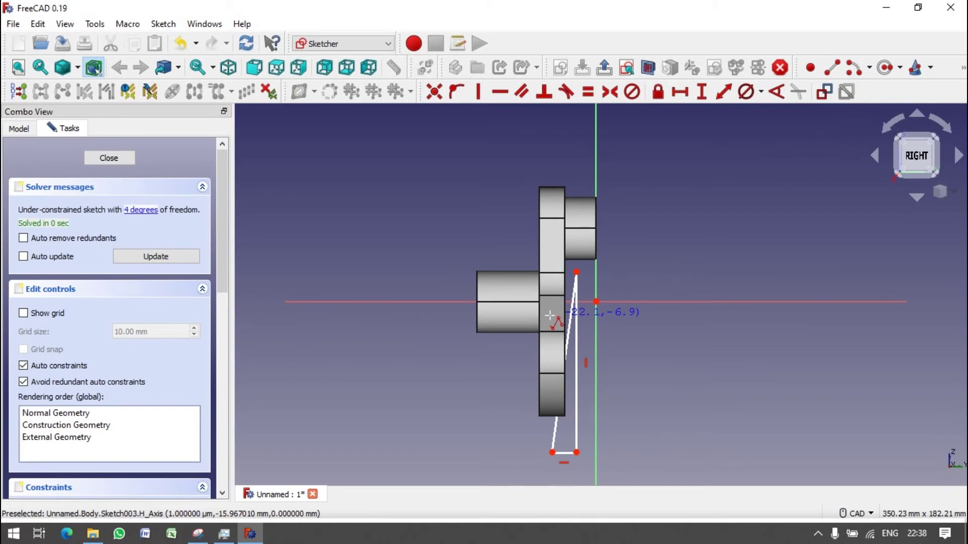
# - Constrain the top vertex's horizontal distance from the vertical axis to -15 mm
pyautogui.click(724, 91)
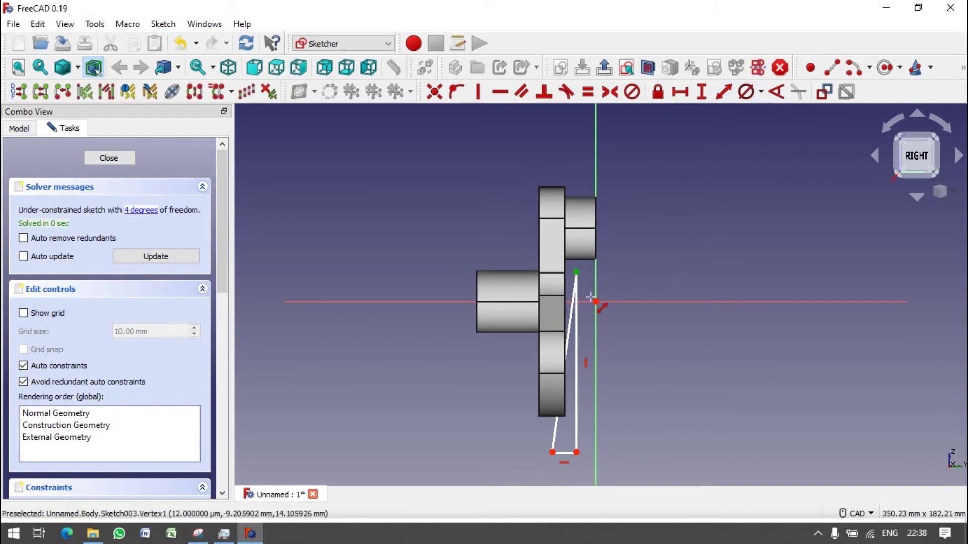
pyautogui.click(702, 92)
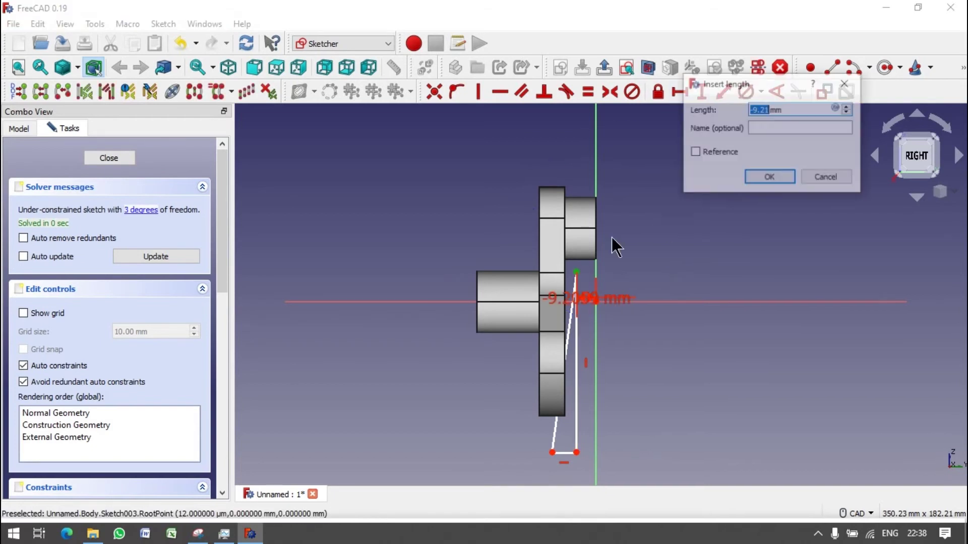
pyautogui.click(779, 180)
pyautogui.moveTo(622, 292); pyautogui.dragTo(739, 322)
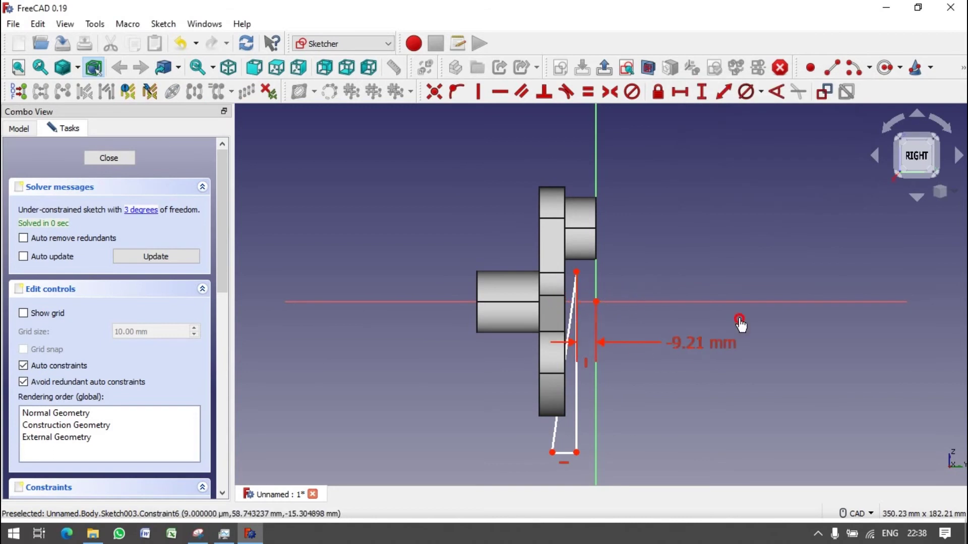
pyautogui.doubleClick(681, 345)
pyautogui.write('15')
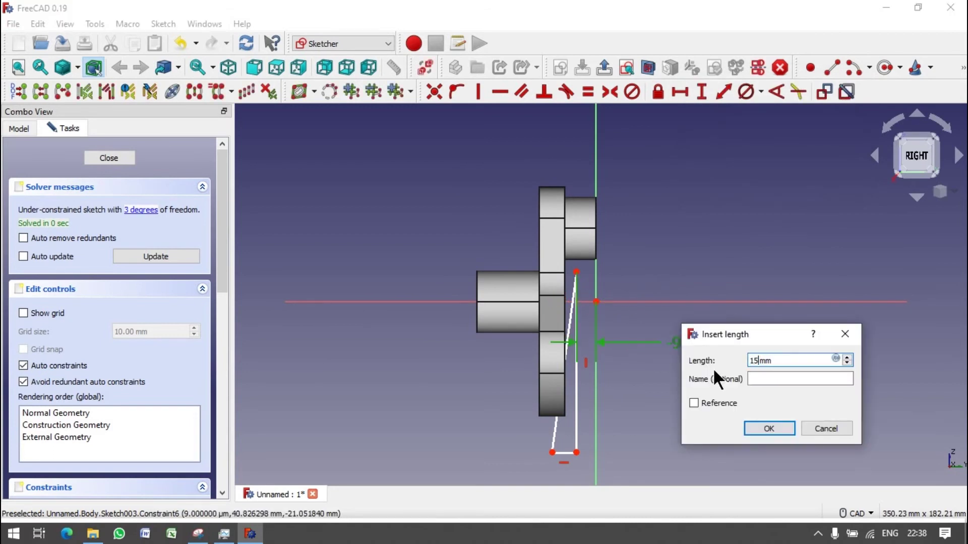
pyautogui.press('Return')
pyautogui.doubleClick(508, 203)
pyautogui.write('-15')
pyautogui.press('Return')
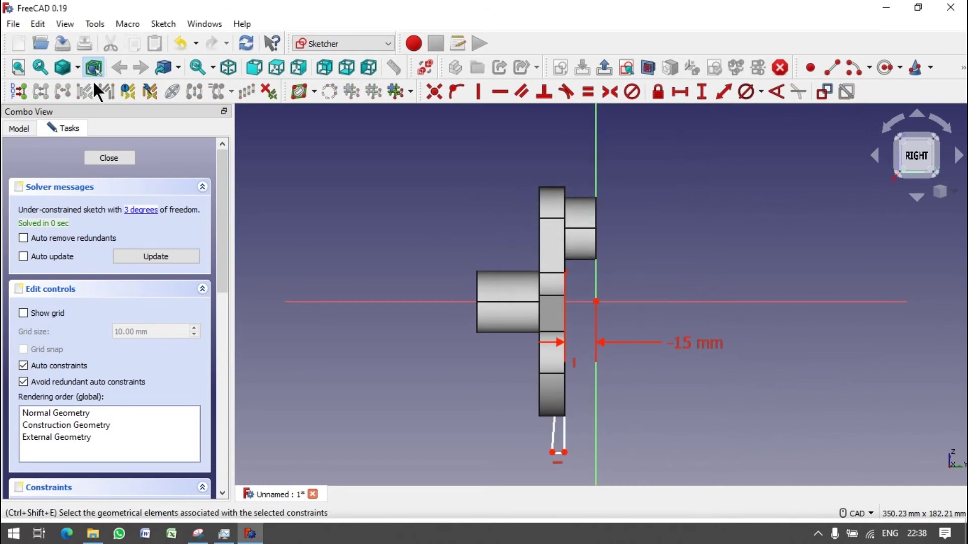
# - Switch to wireframe display and add a 15 mm vertical distance to the top endpoint
pyautogui.click(78, 69)
pyautogui.click(82, 121)
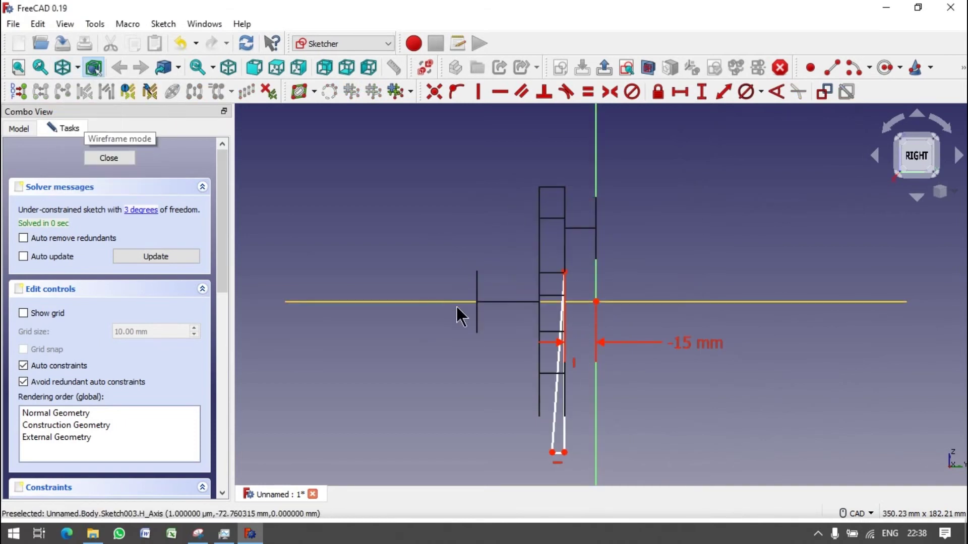
pyautogui.click(701, 92)
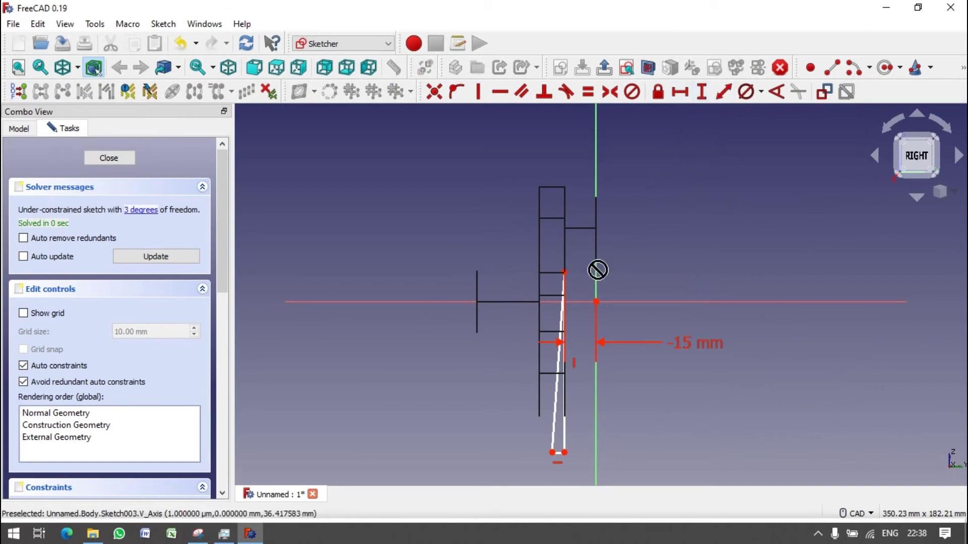
pyautogui.click(565, 272)
pyautogui.click(578, 302)
pyautogui.write('15')
pyautogui.press('Return')
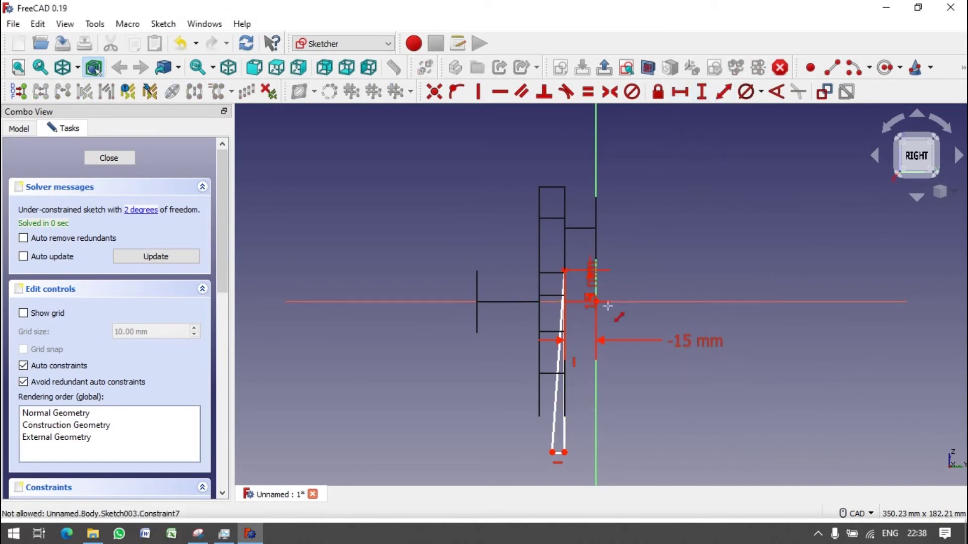
# - Return to shaded display, add a 20 mm height and a 3° angle on the bottom line
pyautogui.click(75, 68)
pyautogui.click(88, 181)
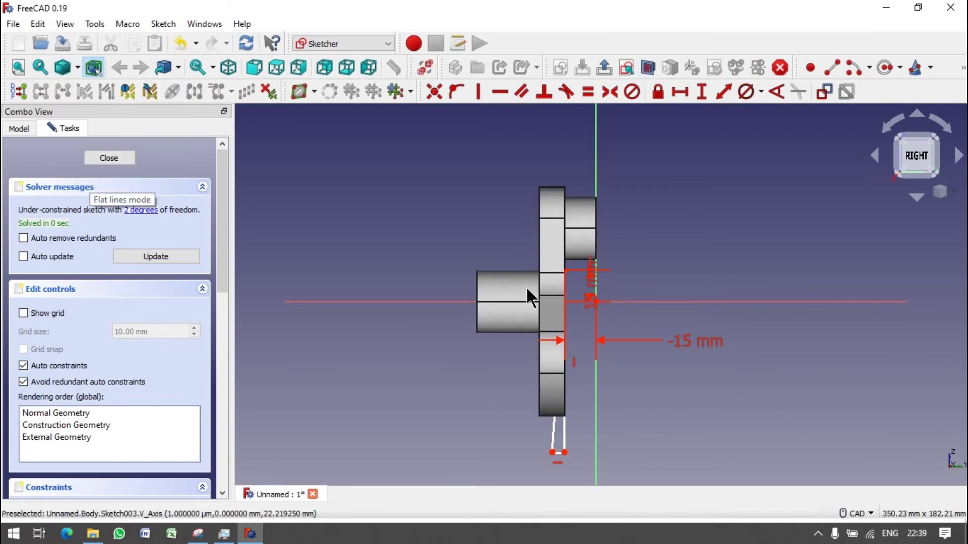
pyautogui.rightClick(621, 277)
pyautogui.click(637, 285)
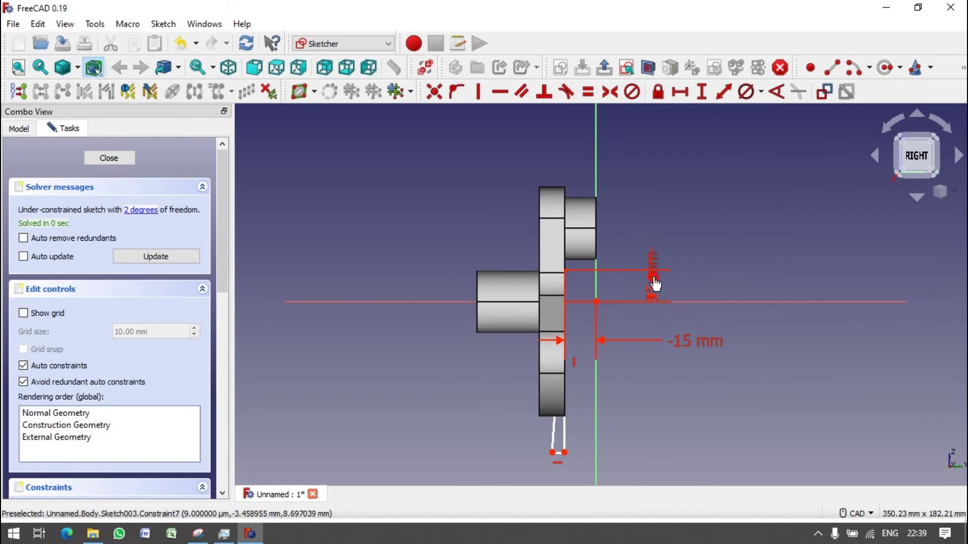
pyautogui.click(660, 299)
pyautogui.write('0')
pyautogui.press('Return')
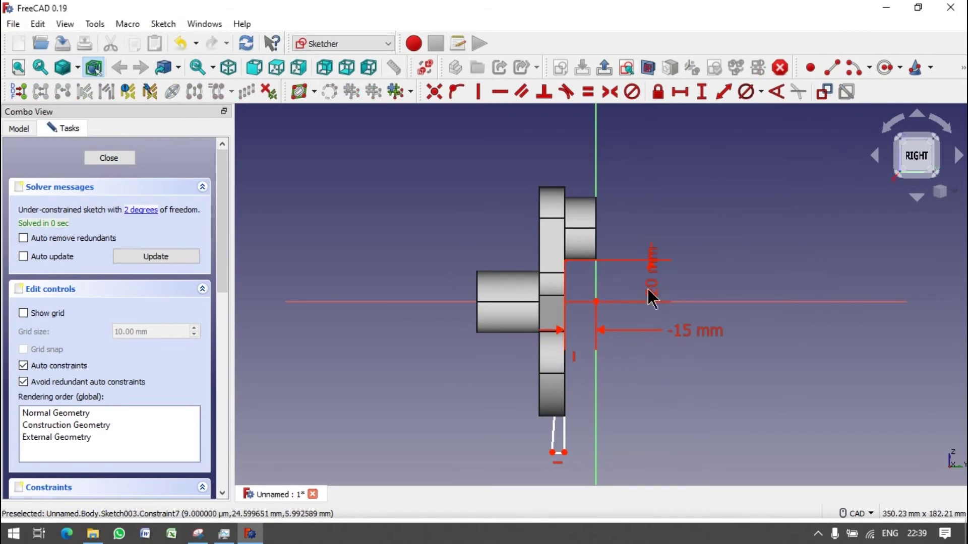
pyautogui.click(555, 444)
pyautogui.write('a3')
pyautogui.press('Return')
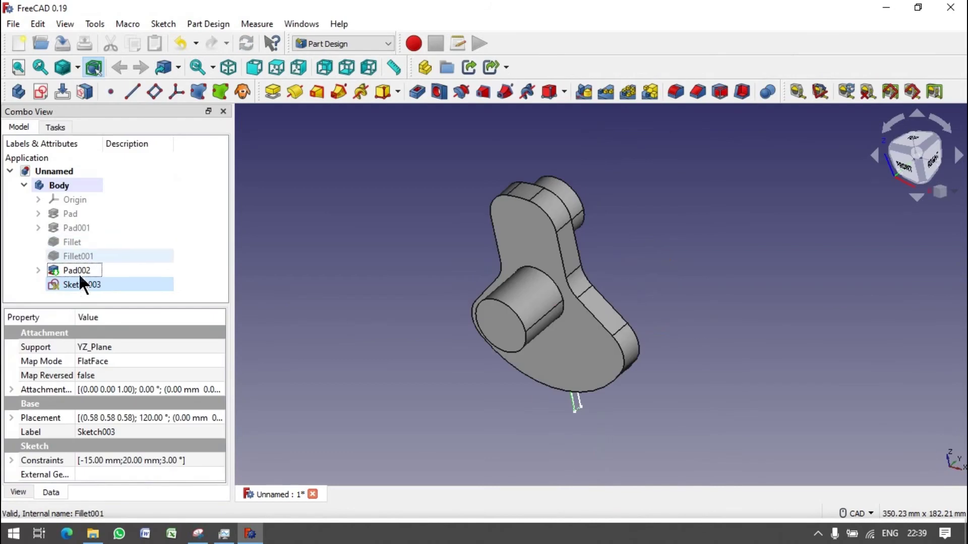
pyautogui.click(55, 126)
pyautogui.click(39, 249)
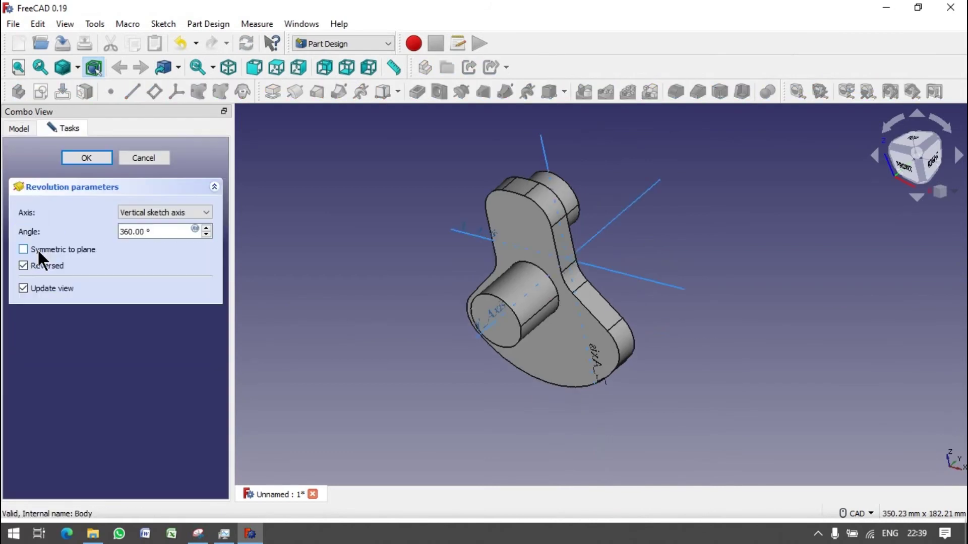
pyautogui.click(133, 211)
pyautogui.click(156, 233)
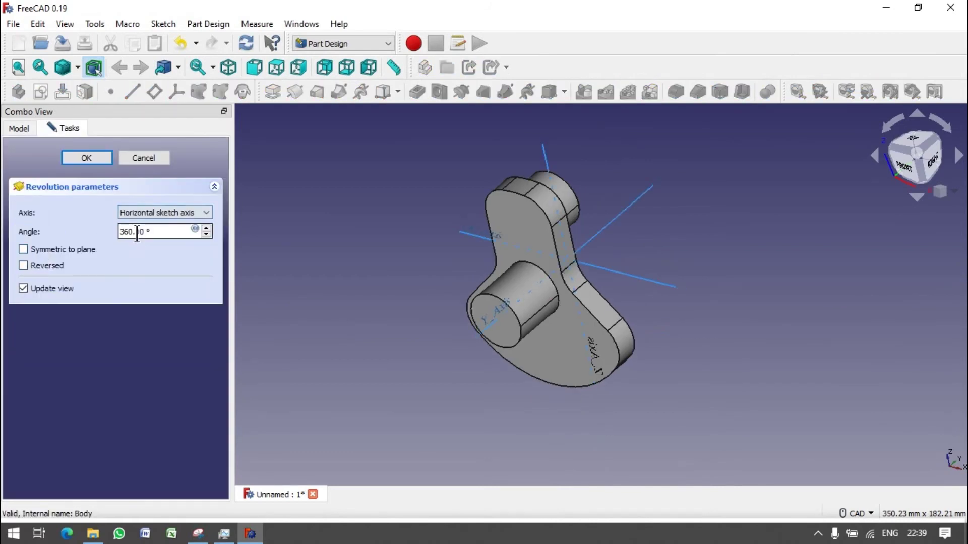
pyautogui.moveTo(539, 237); pyautogui.dragTo(438, 330, button='middle')
pyautogui.click(158, 212)
pyautogui.click(155, 219)
pyautogui.click(156, 233)
pyautogui.click(86, 158)
pyautogui.click(537, 283)
pyautogui.click(600, 260)
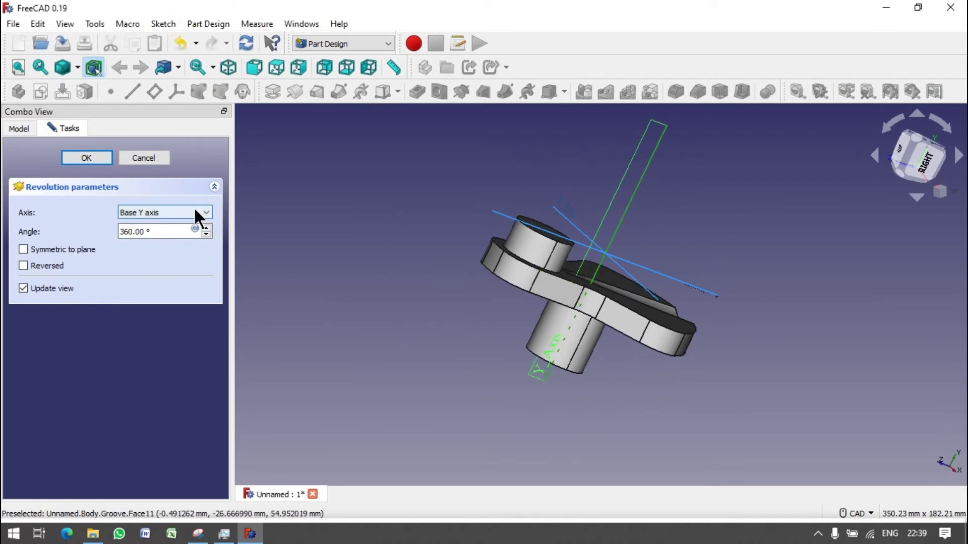
pyautogui.click(155, 212)
pyautogui.click(156, 269)
pyautogui.click(621, 219)
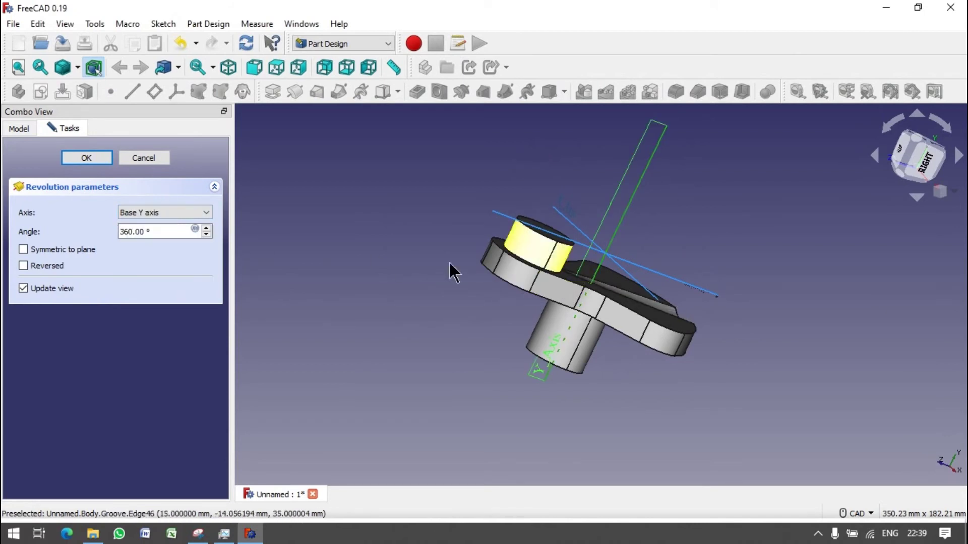
pyautogui.click(138, 158)
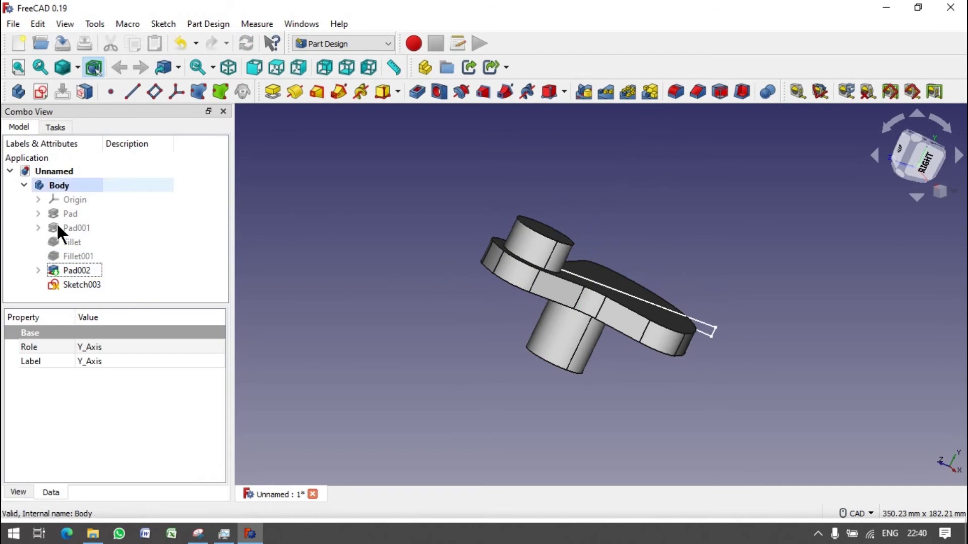
pyautogui.click(94, 289)
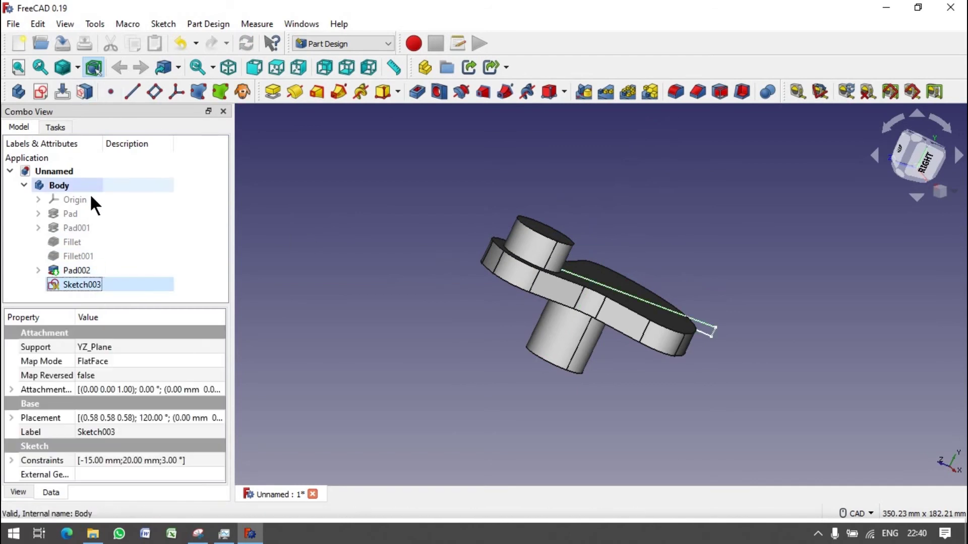
pyautogui.click(55, 127)
pyautogui.click(42, 232)
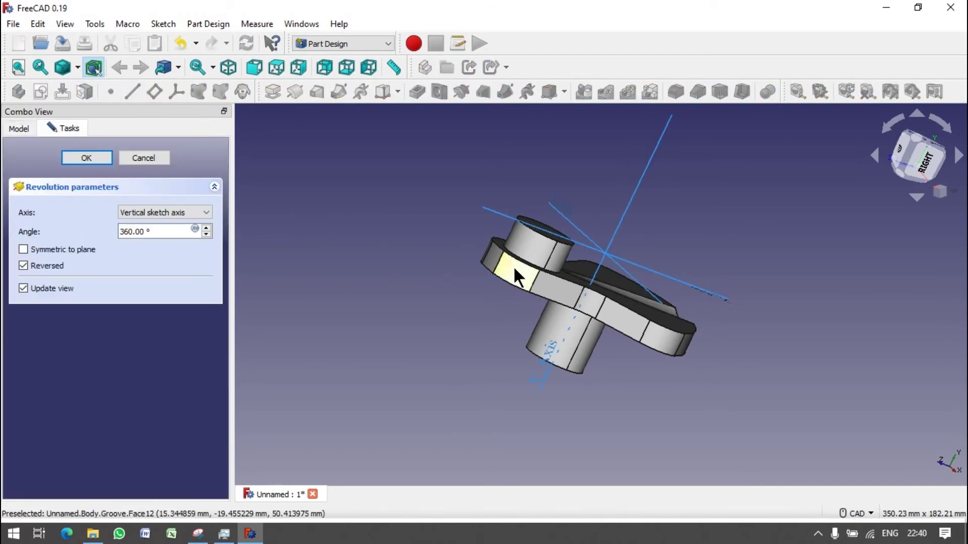
pyautogui.click(174, 214)
pyautogui.click(157, 233)
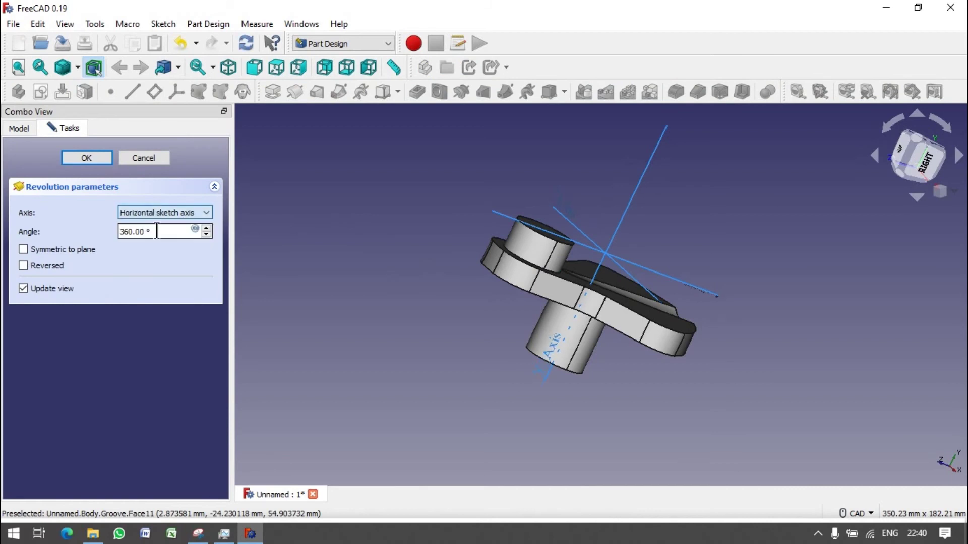
pyautogui.click(86, 158)
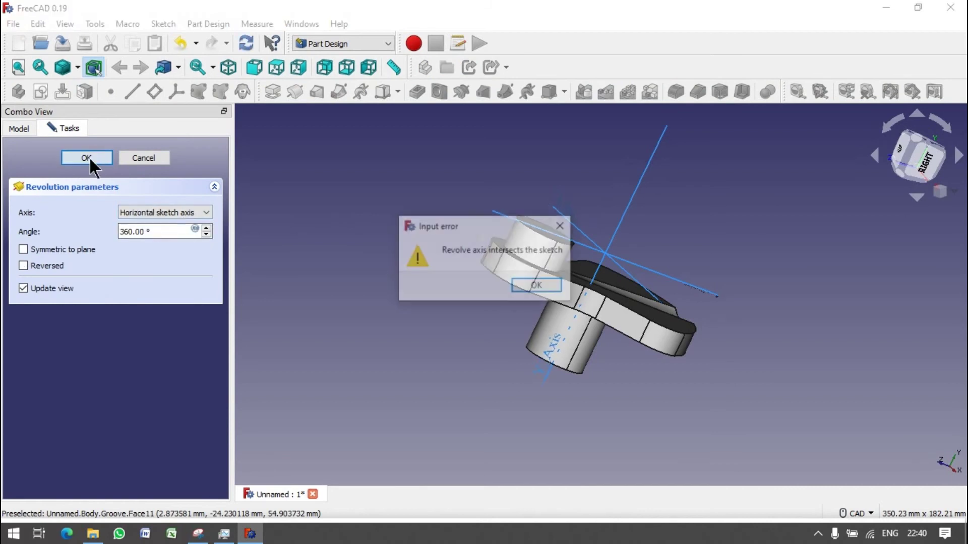
pyautogui.click(516, 289)
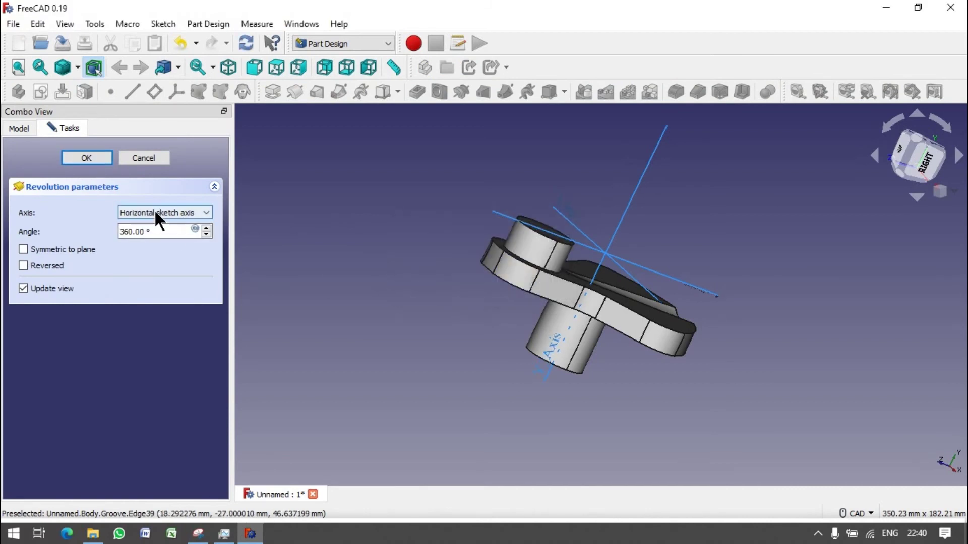
pyautogui.click(149, 220)
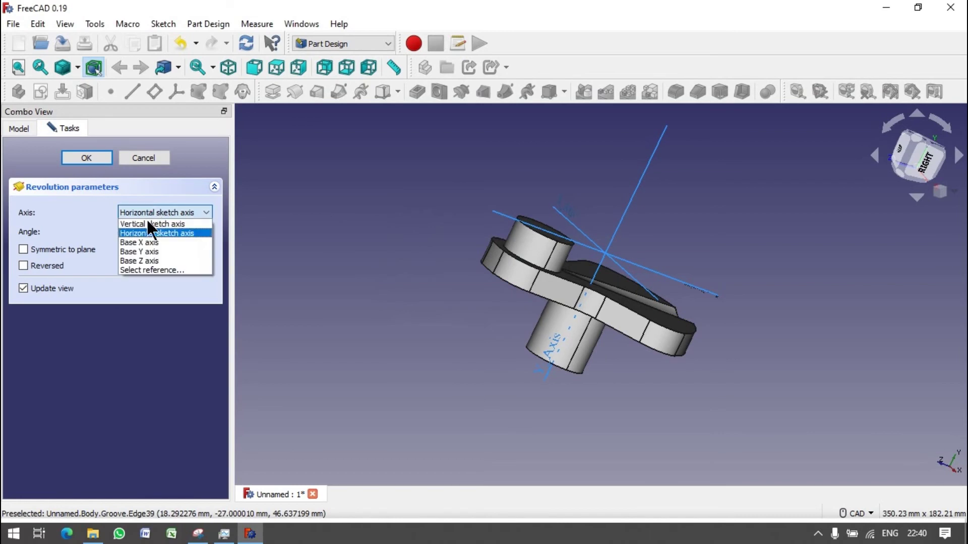
pyautogui.click(147, 252)
pyautogui.click(88, 157)
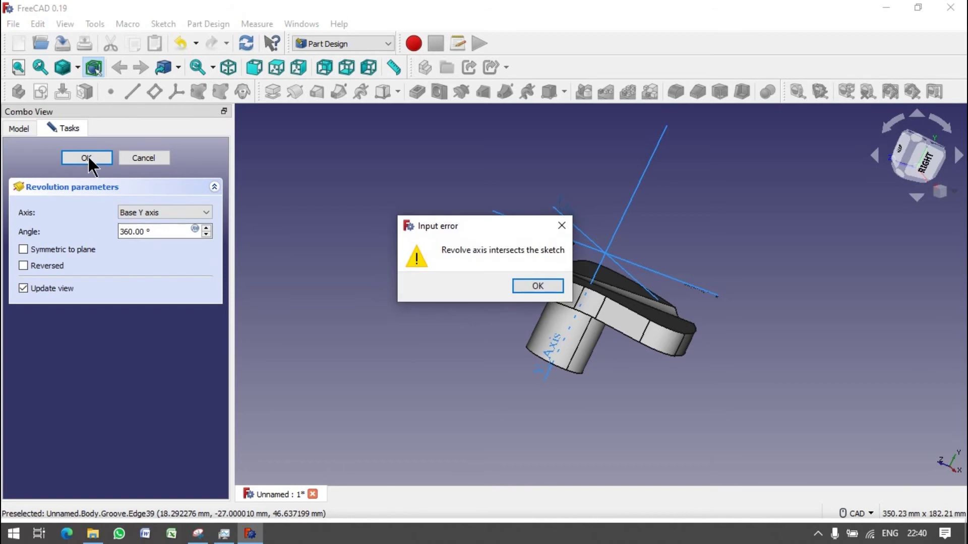
pyautogui.click(527, 280)
pyautogui.click(161, 212)
pyautogui.click(161, 271)
pyautogui.click(621, 226)
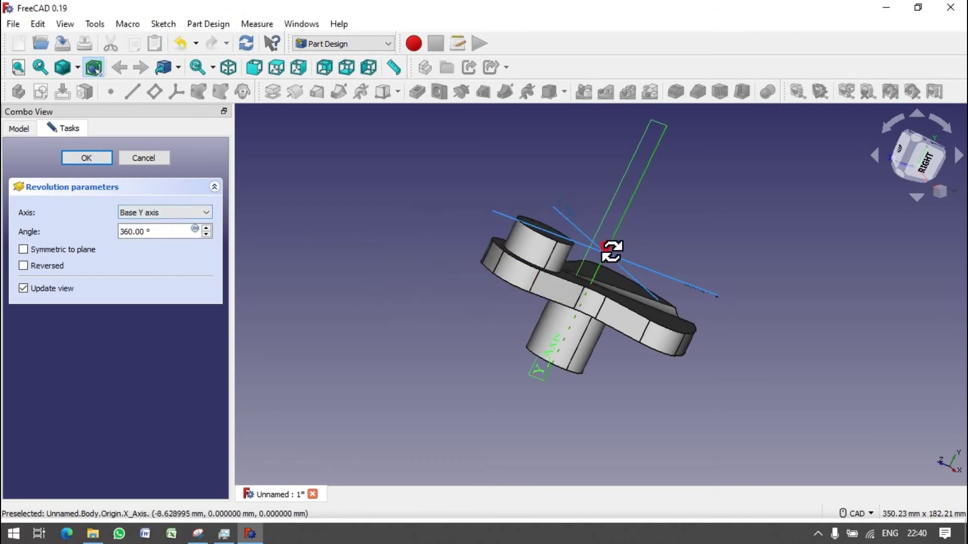
pyautogui.moveTo(607, 249); pyautogui.dragTo(561, 219, button='middle')
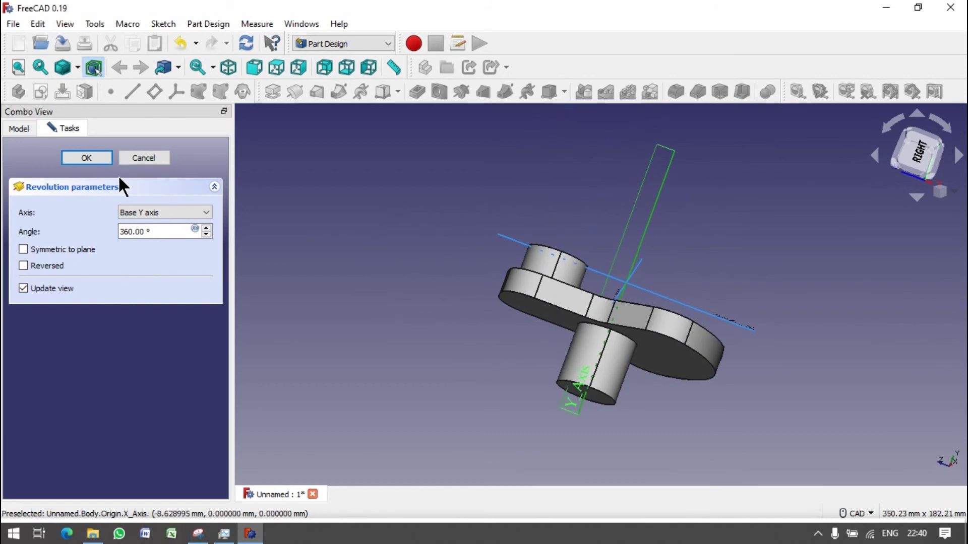
pyautogui.click(91, 158)
pyautogui.click(525, 281)
pyautogui.moveTo(810, 332)
pyautogui.mouseDown(button='middle')
pyautogui.moveTo(682, 393)
pyautogui.moveTo(658, 328)
pyautogui.mouseUp(button='middle')
# - Cancel the groove and create a datum line on the boss's cylindrical face
pyautogui.click(143, 158)
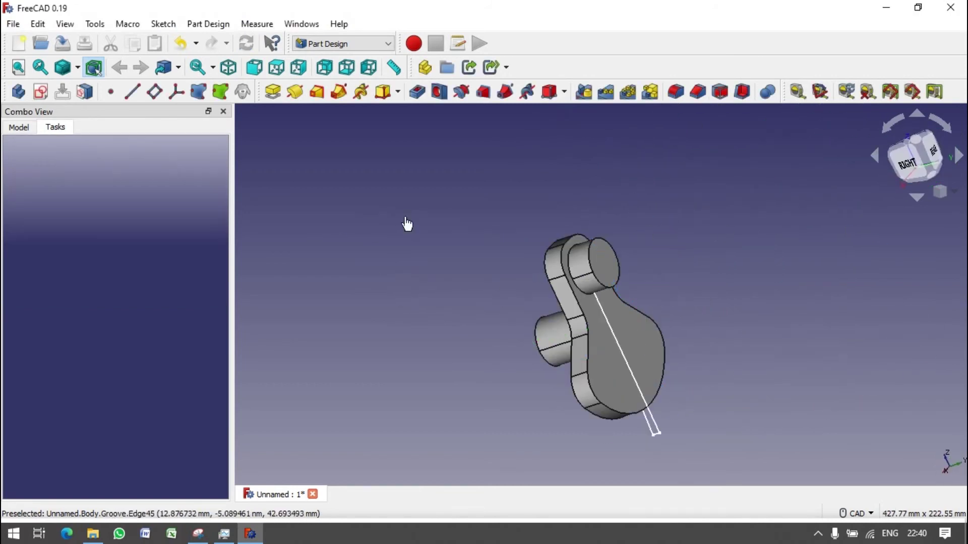
pyautogui.click(132, 91)
pyautogui.click(598, 269)
pyautogui.click(74, 158)
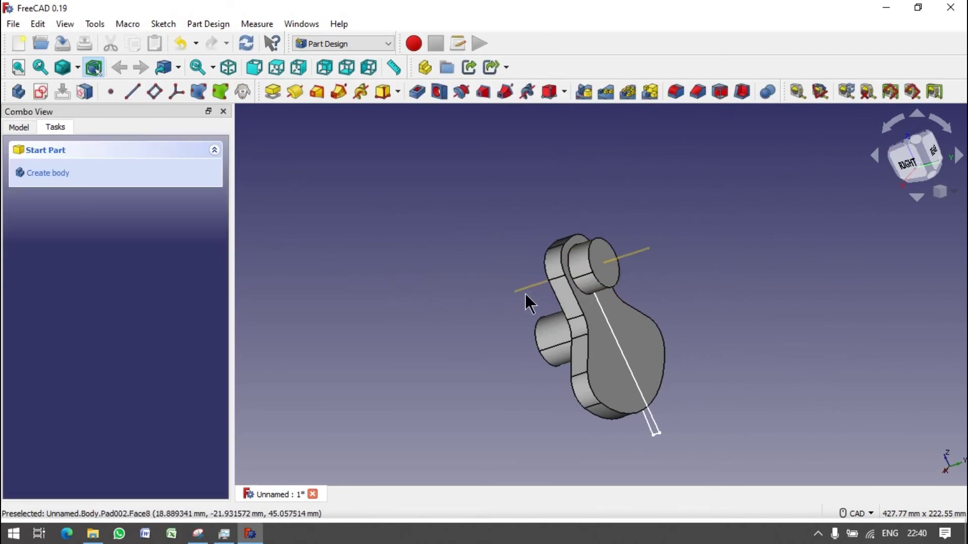
# - Groove the sketch using the datum line as the revolve axis
pyautogui.click(462, 91)
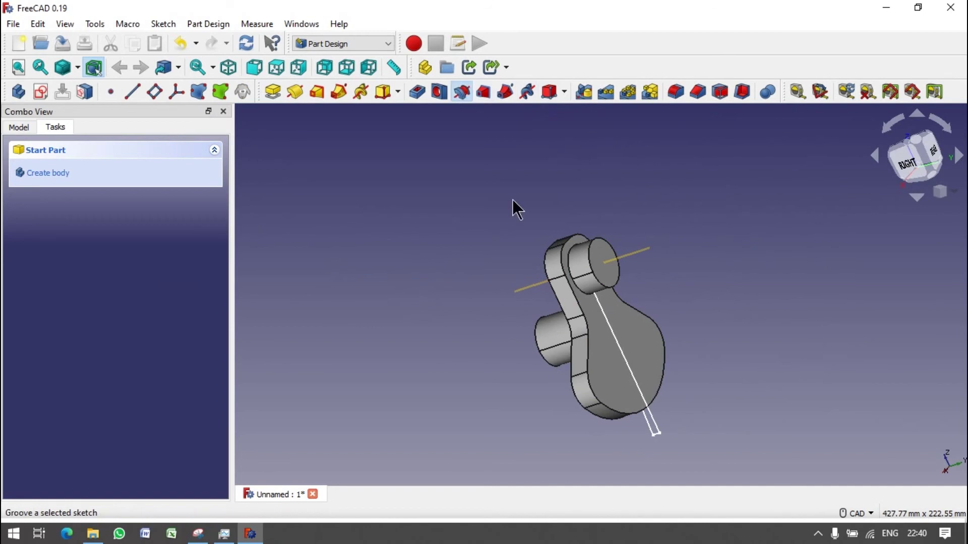
pyautogui.click(165, 213)
pyautogui.click(150, 270)
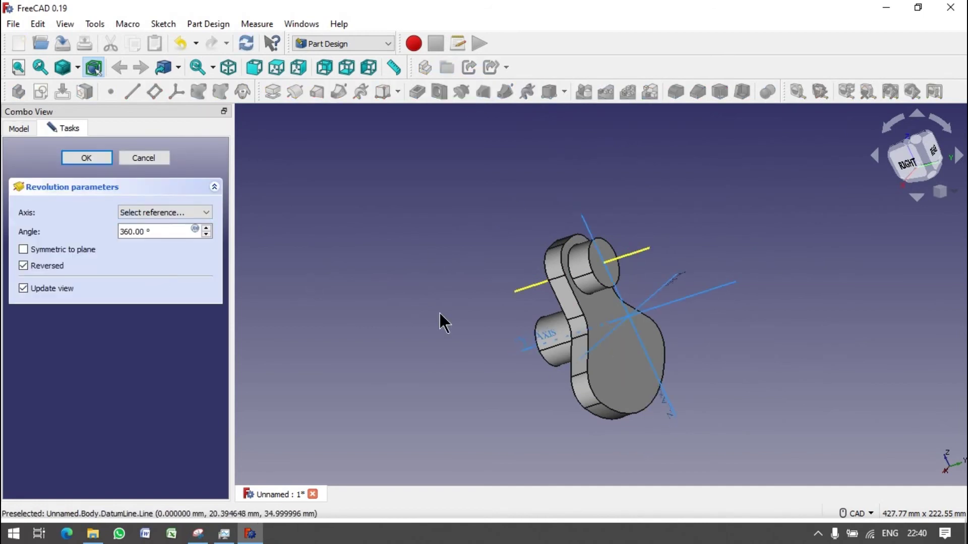
pyautogui.click(547, 281)
pyautogui.click(101, 160)
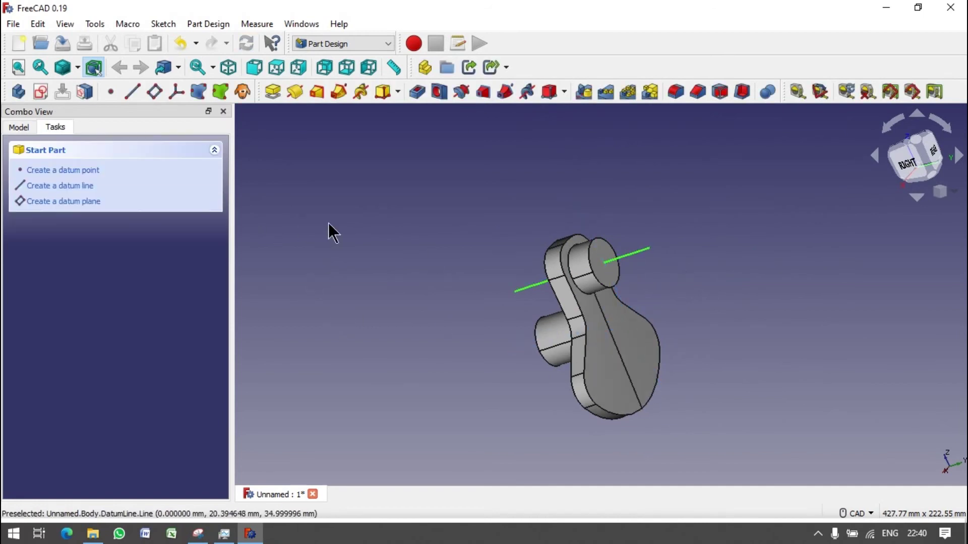
# - Hide the datum line and orbit the crank to view it from the right
pyautogui.rightClick(641, 254)
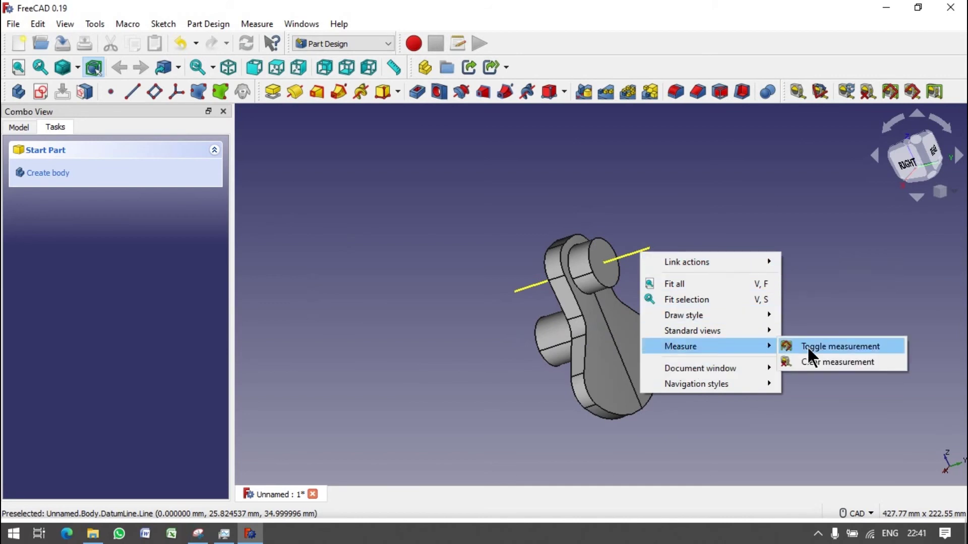
pyautogui.moveTo(681, 346)
pyautogui.click(807, 346)
pyautogui.click(26, 131)
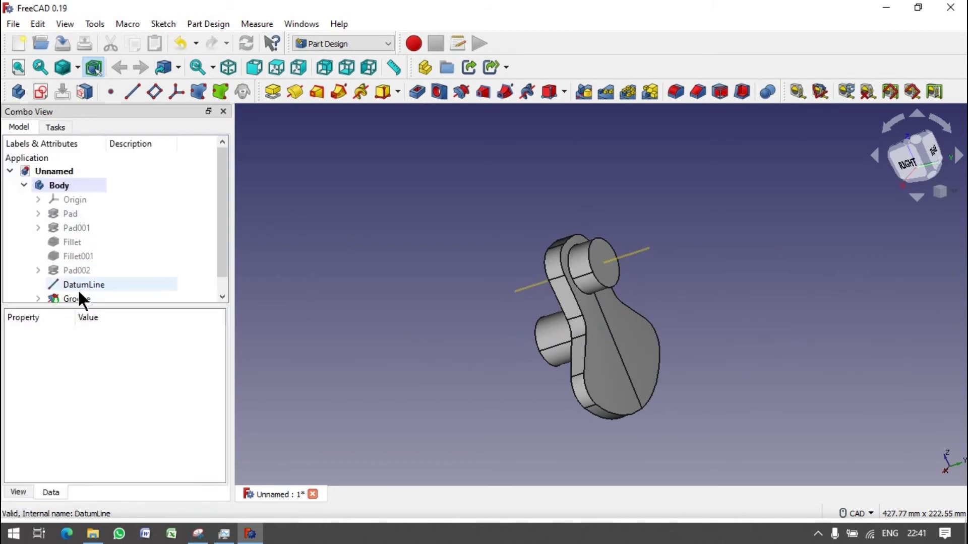
pyautogui.rightClick(75, 281)
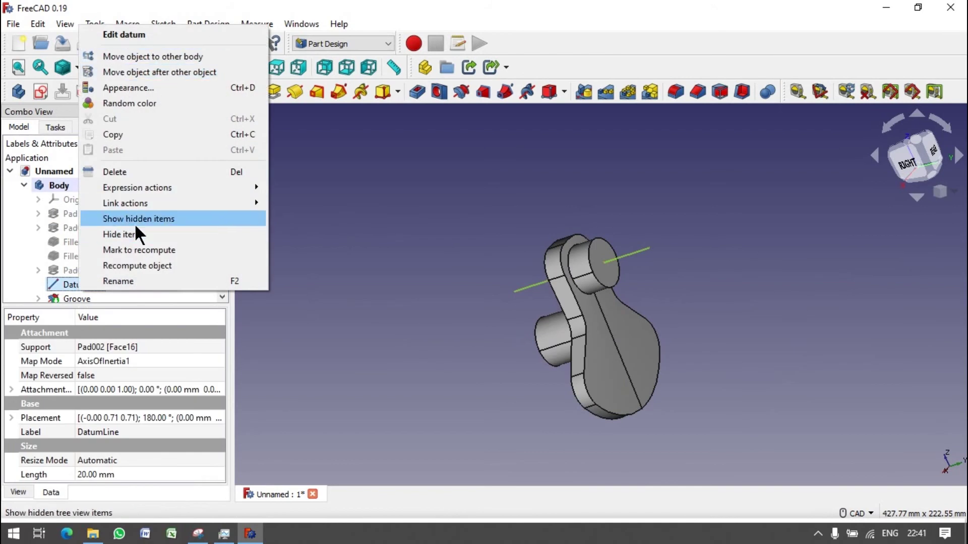
pyautogui.click(150, 236)
pyautogui.rightClick(635, 253)
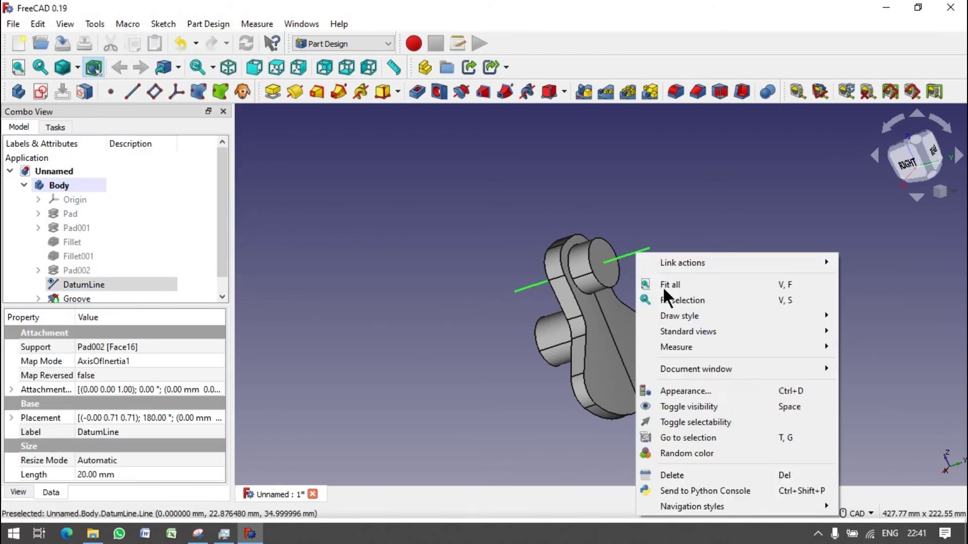
pyautogui.click(684, 407)
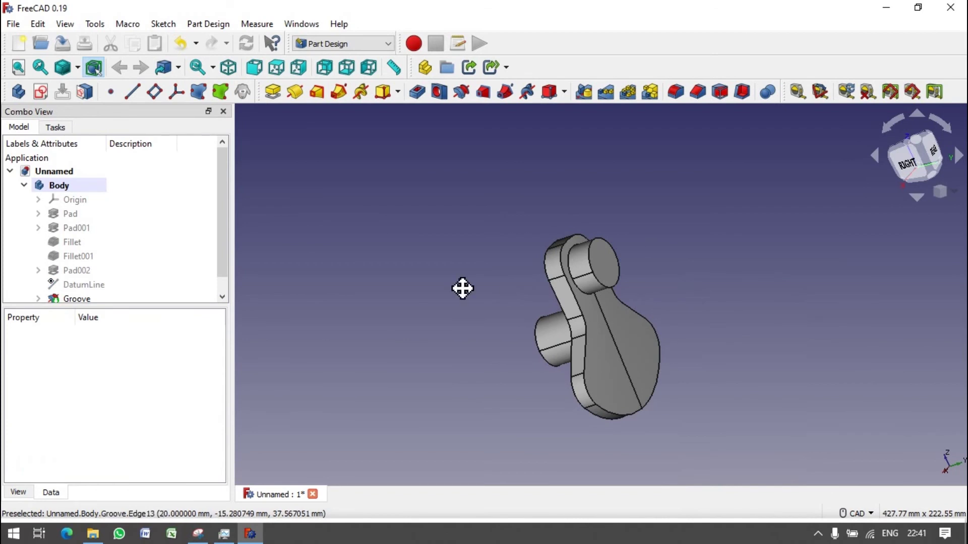
pyautogui.moveTo(455, 289); pyautogui.dragTo(527, 333, button='middle')
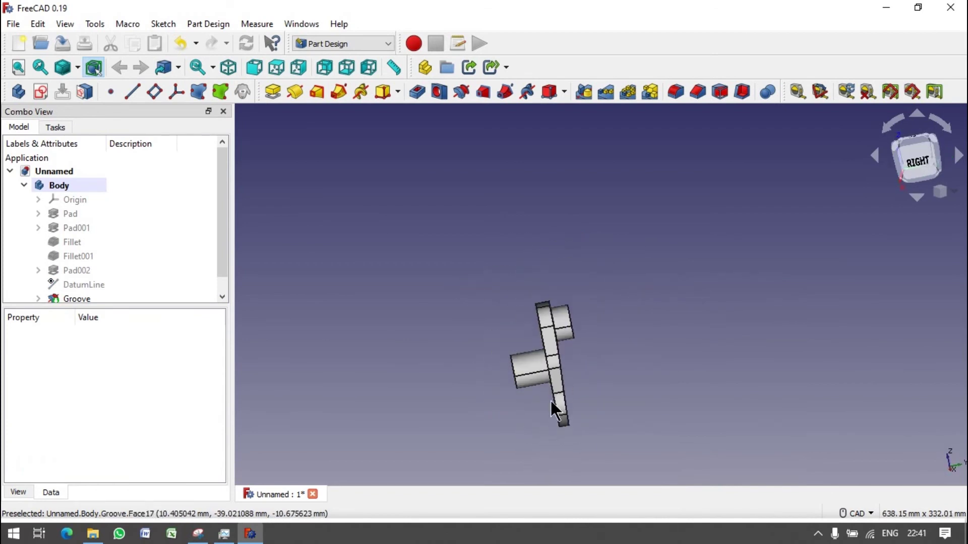
# - Start a new base-plane sketch and draw a closed triangle below the horizontal axis
pyautogui.scroll(2, 551, 401)
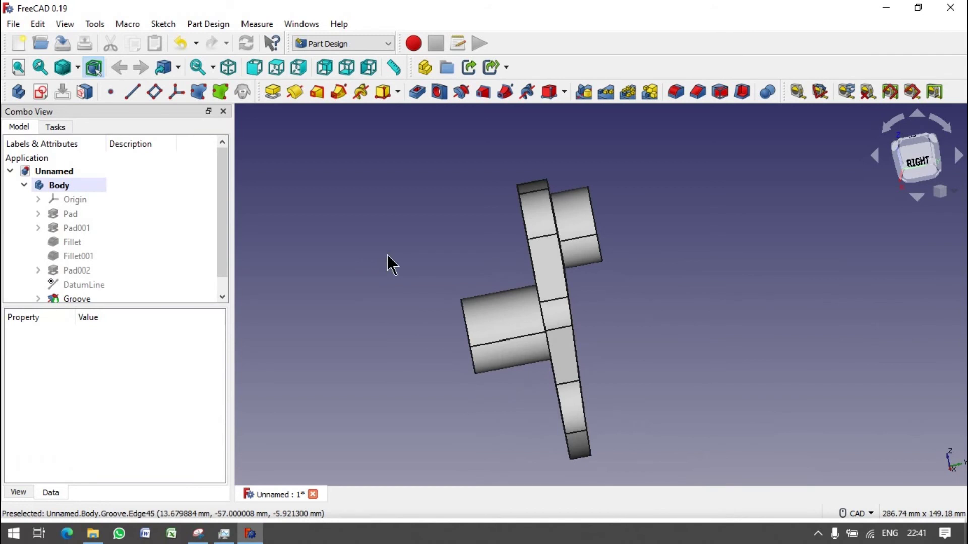
pyautogui.click(41, 91)
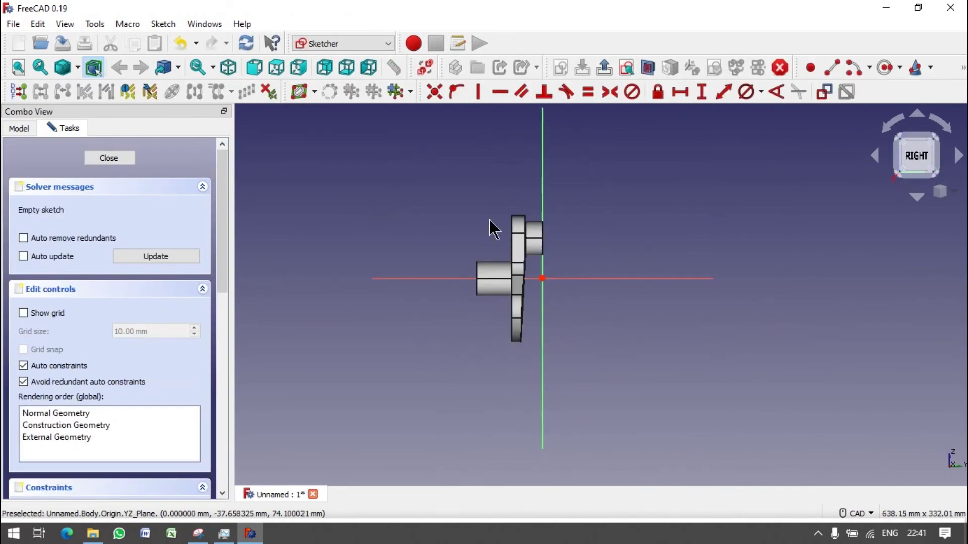
pyautogui.scroll(3, 539, 346)
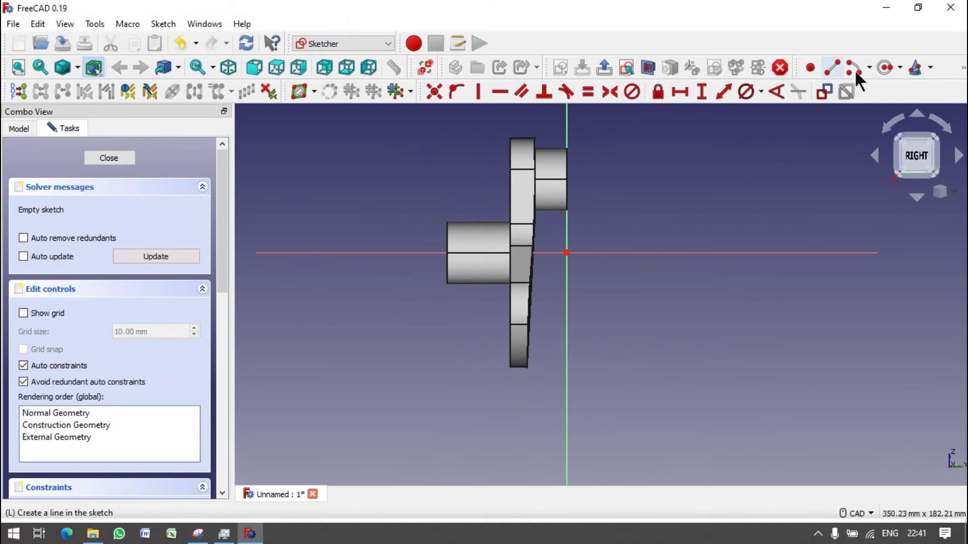
pyautogui.click(869, 69)
pyautogui.click(962, 70)
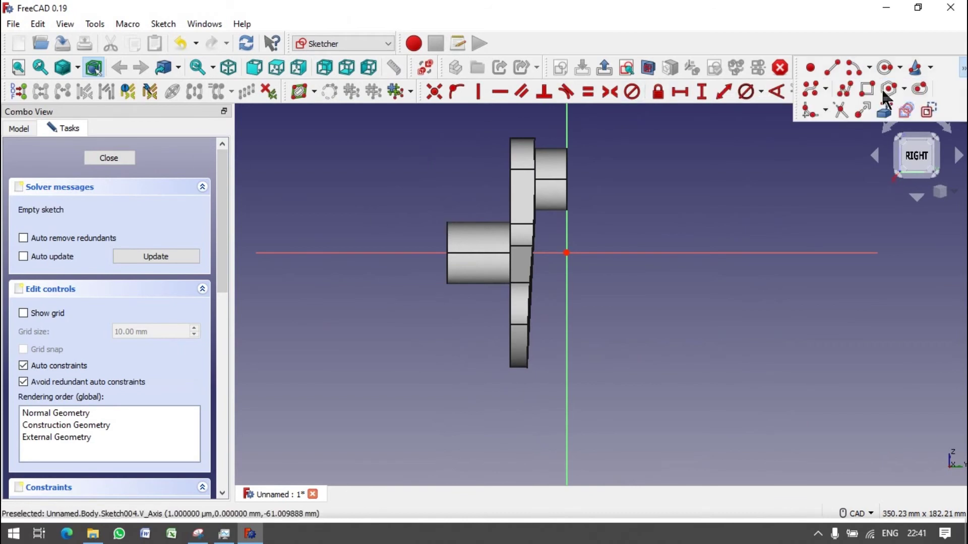
pyautogui.click(846, 91)
pyautogui.click(490, 291)
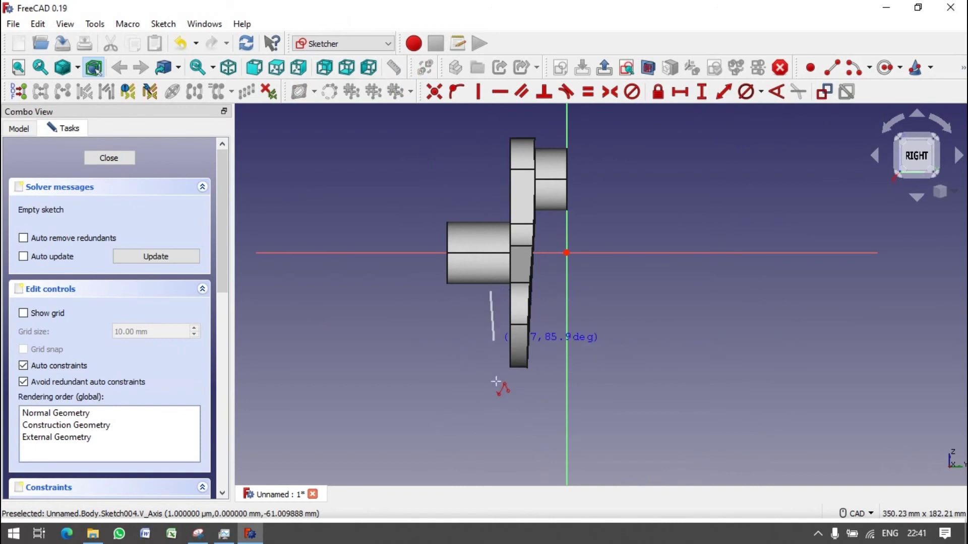
pyautogui.click(490, 403)
pyautogui.click(514, 405)
pyautogui.click(490, 291)
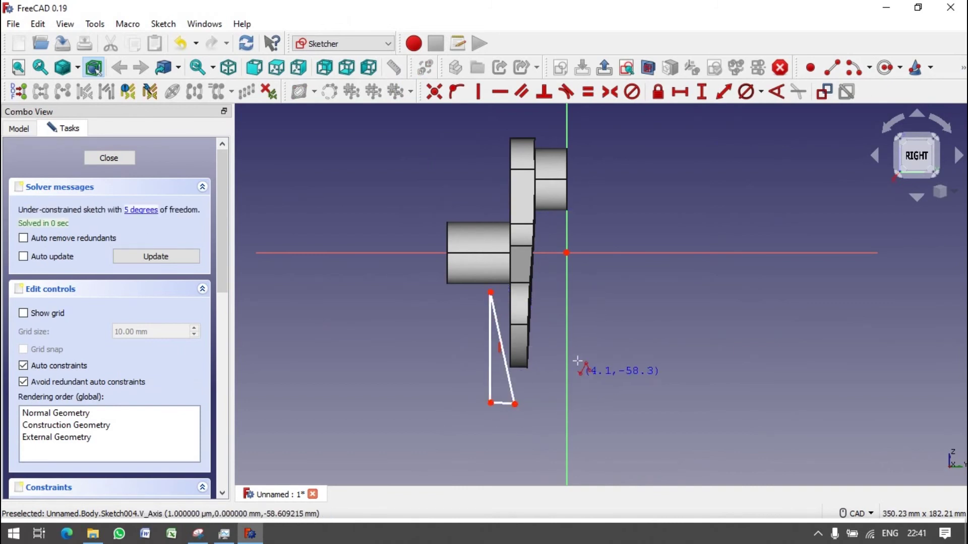
# - Set the triangle's top corner 27 mm (15+12) from the vertical axis
pyautogui.click(716, 94)
pyautogui.click(491, 291)
pyautogui.click(567, 323)
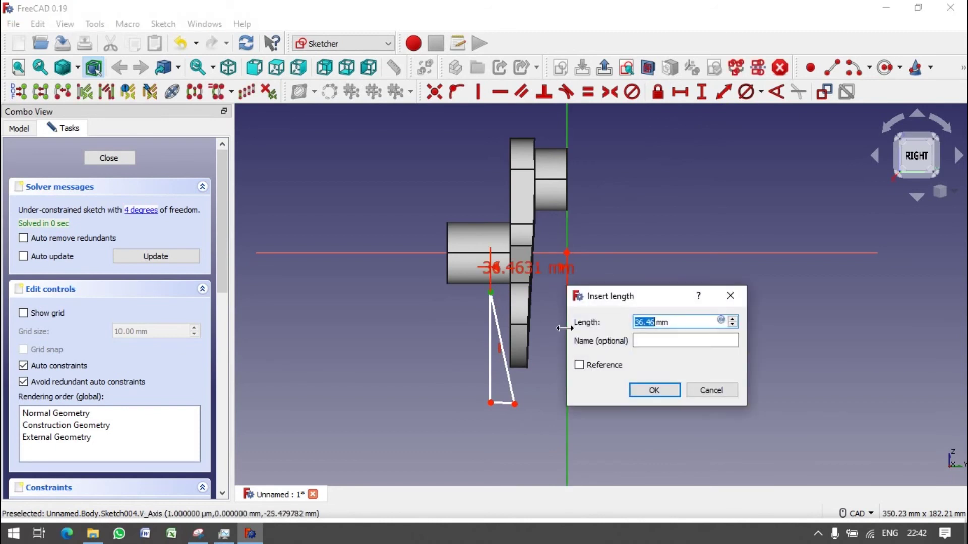
pyautogui.write('30')
pyautogui.press('Return')
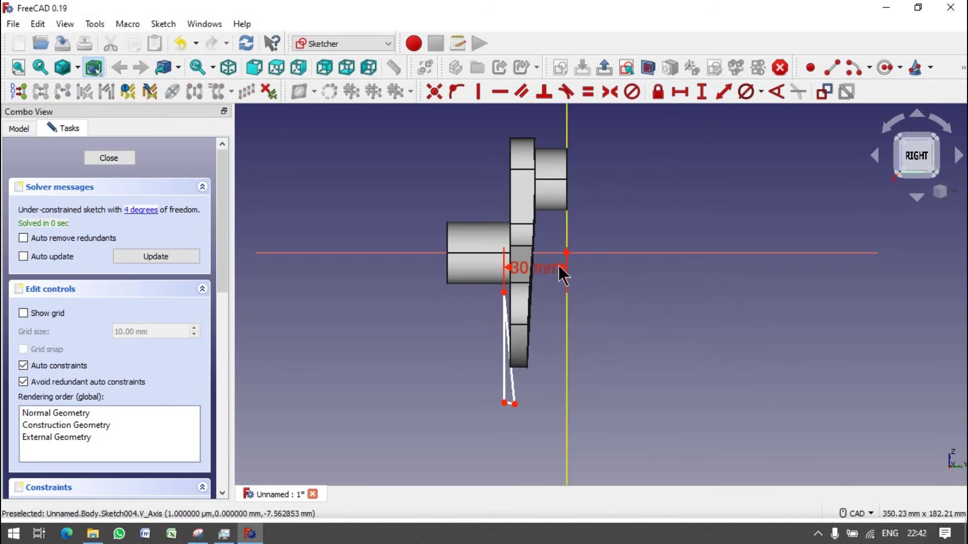
pyautogui.doubleClick(550, 268)
pyautogui.write('15+12')
pyautogui.press('Return')
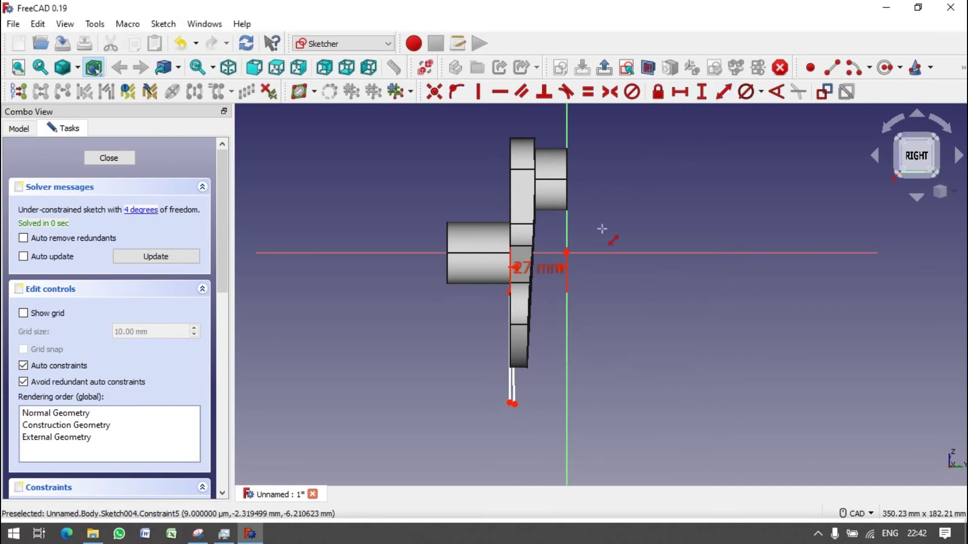
# - Add a 15 mm vertical distance and a 30° angle on the slanted edge
pyautogui.press('g')
pyautogui.press('l')
pyautogui.click(417, 252)
pyautogui.write('15')
pyautogui.press('Return')
pyautogui.click(776, 91)
pyautogui.click(509, 392)
pyautogui.write('30')
pyautogui.press('Return')
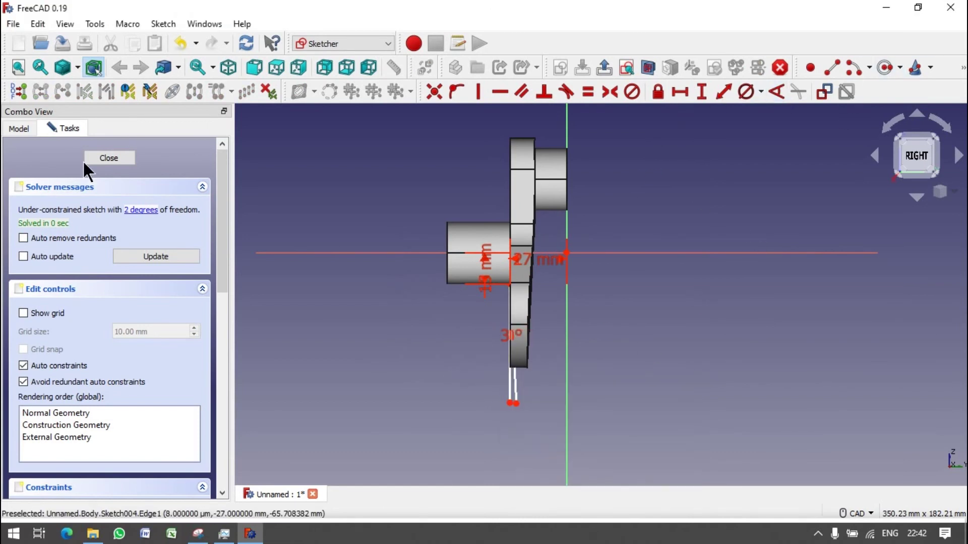
# - Close the sketch and groove it around the horizontal sketch axis
pyautogui.click(101, 158)
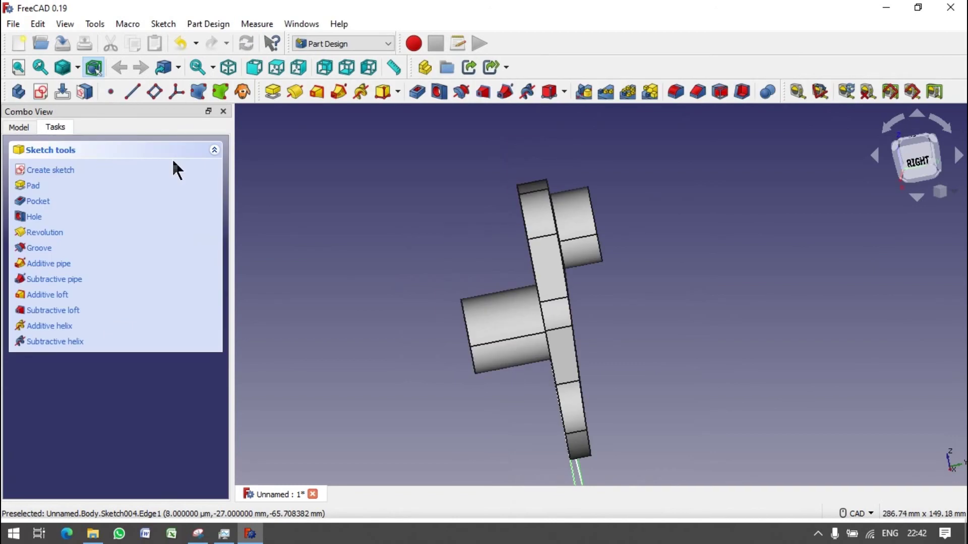
pyautogui.click(461, 94)
pyautogui.click(175, 212)
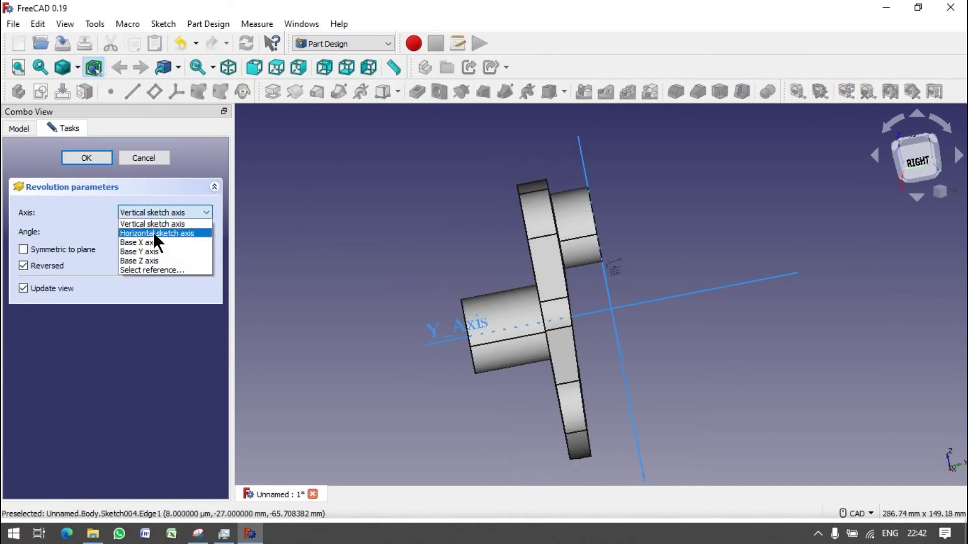
pyautogui.click(153, 231)
pyautogui.click(87, 158)
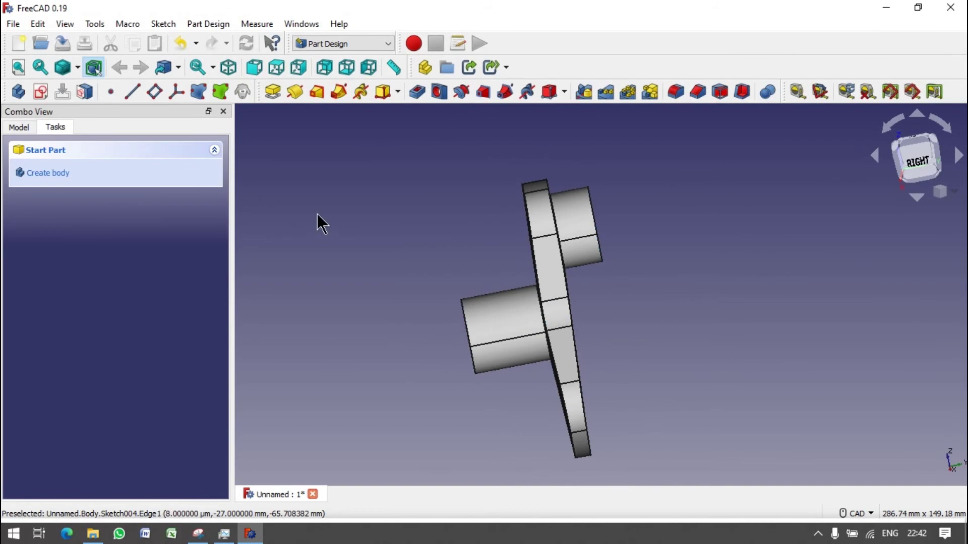
pyautogui.moveTo(417, 221); pyautogui.dragTo(449, 225, button='middle')
pyautogui.scroll(-1, 415, 207)
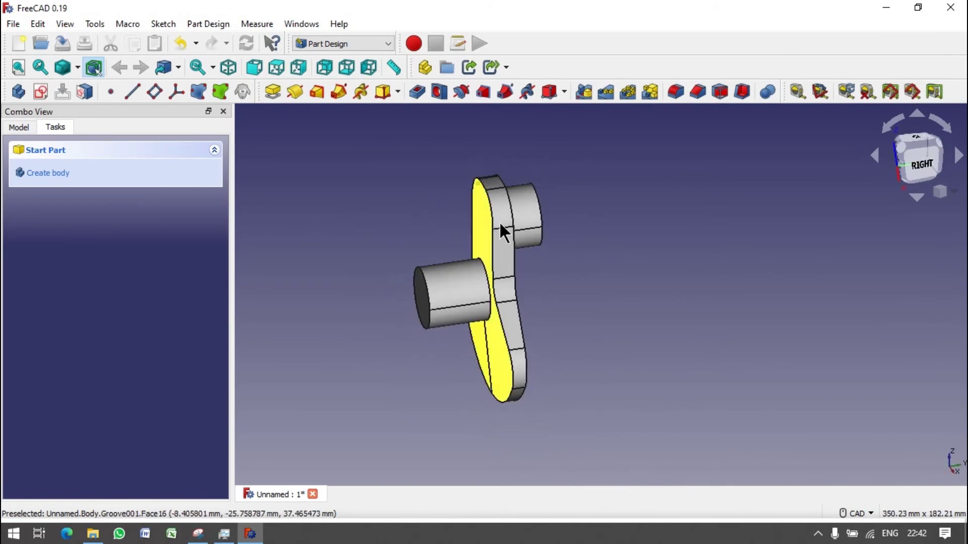
pyautogui.scroll(1, 503, 209)
pyautogui.moveTo(505, 211); pyautogui.dragTo(619, 256, button='middle')
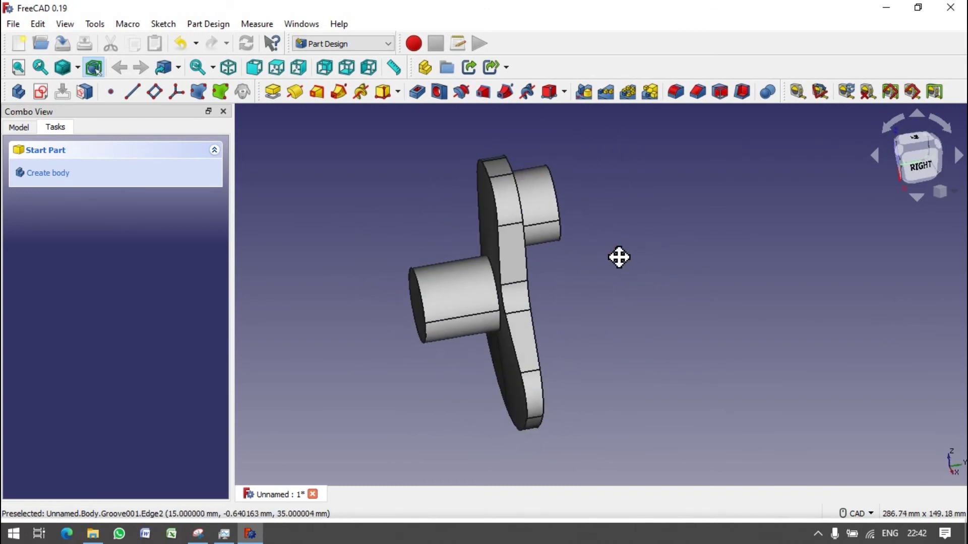
pyautogui.scroll(-1, 614, 263)
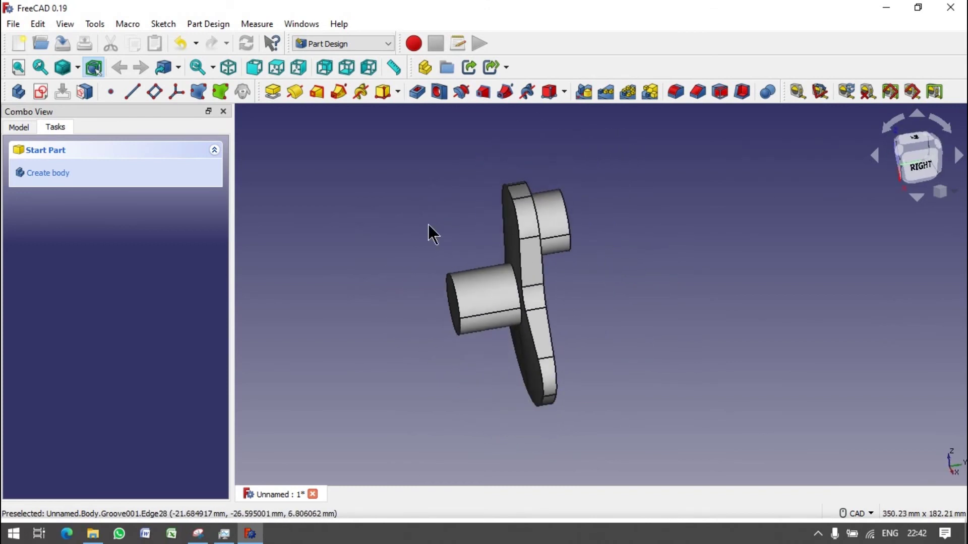
pyautogui.click(23, 130)
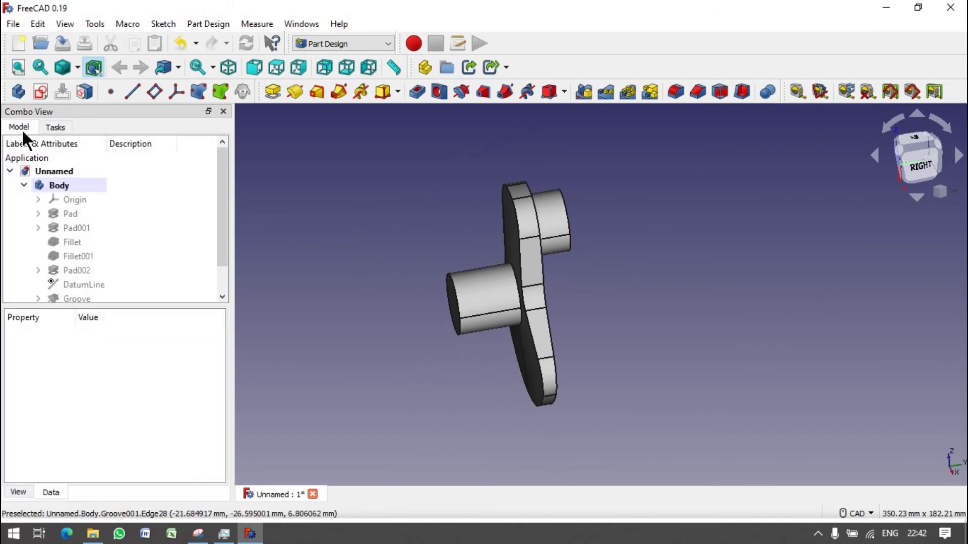
pyautogui.click(60, 128)
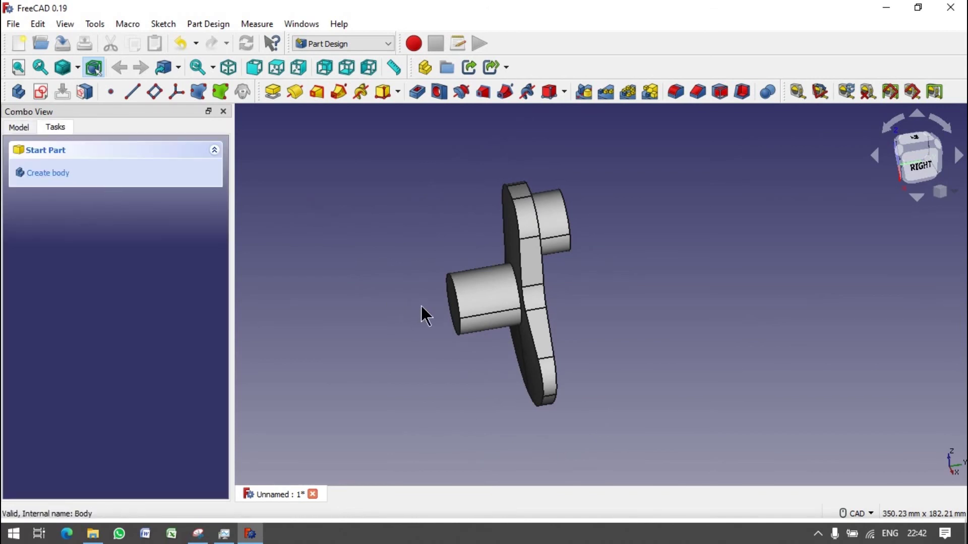
# - Open a new sketch on the boss's end face
pyautogui.click(15, 96)
pyautogui.click(41, 91)
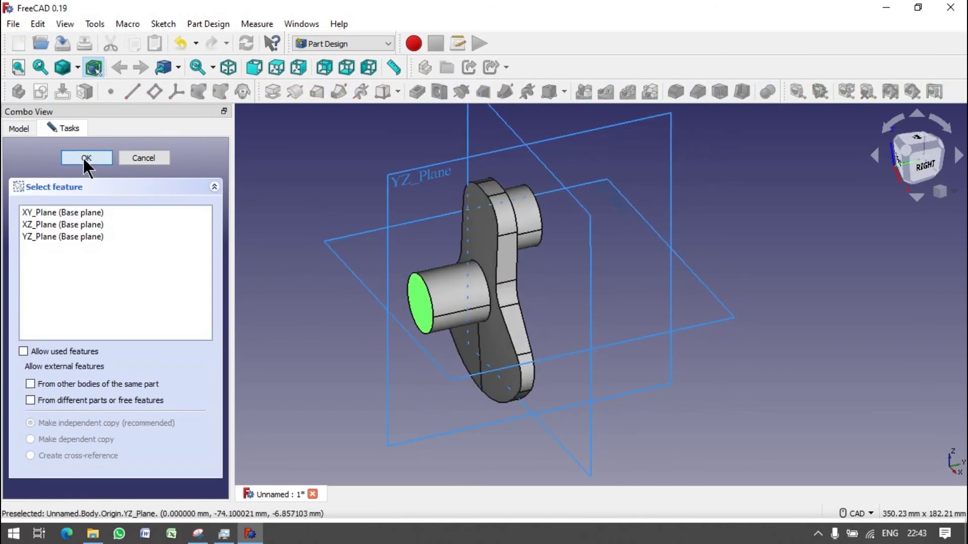
pyautogui.click(141, 158)
pyautogui.click(415, 308)
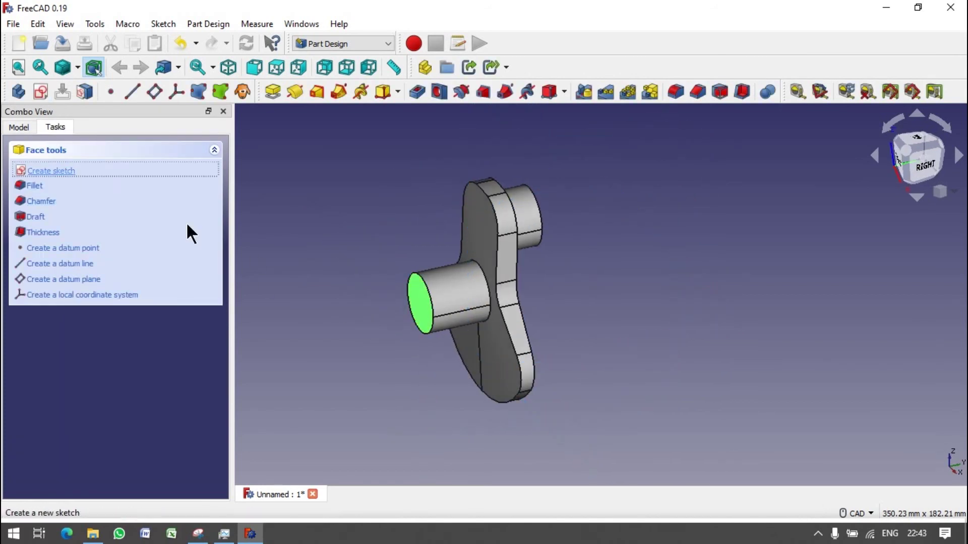
pyautogui.click(60, 171)
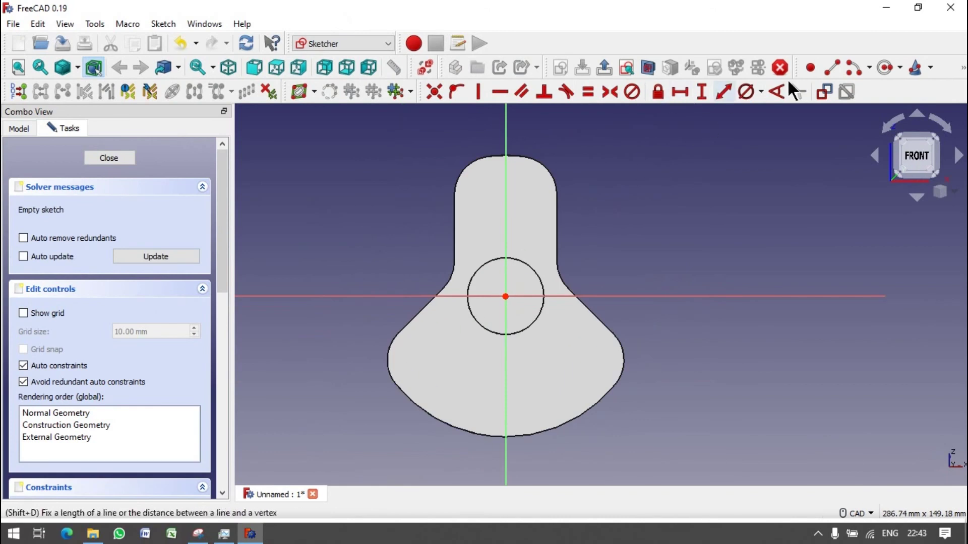
# - Draw an origin-centred circle with a 15 mm diameter and close the sketch
pyautogui.click(884, 68)
pyautogui.click(506, 297)
pyautogui.click(530, 297)
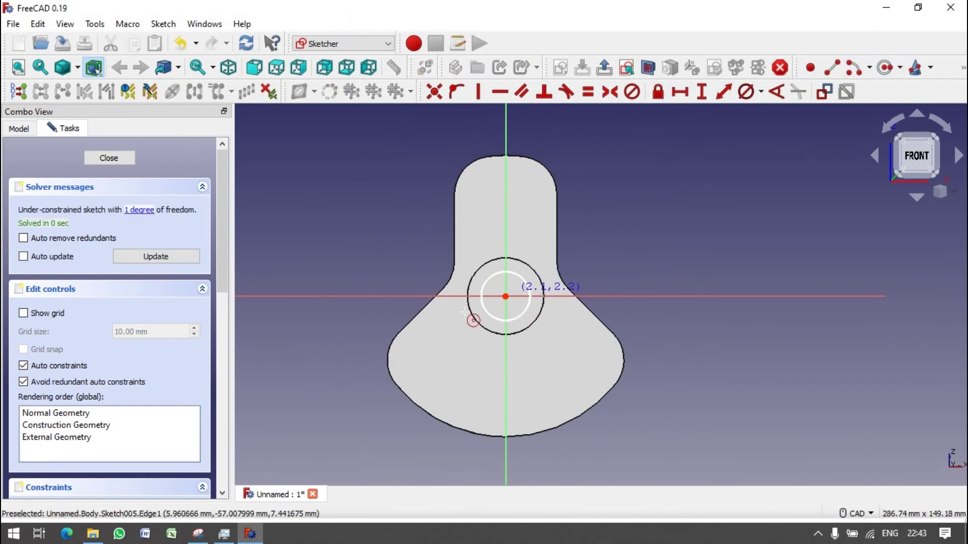
pyautogui.click(523, 280)
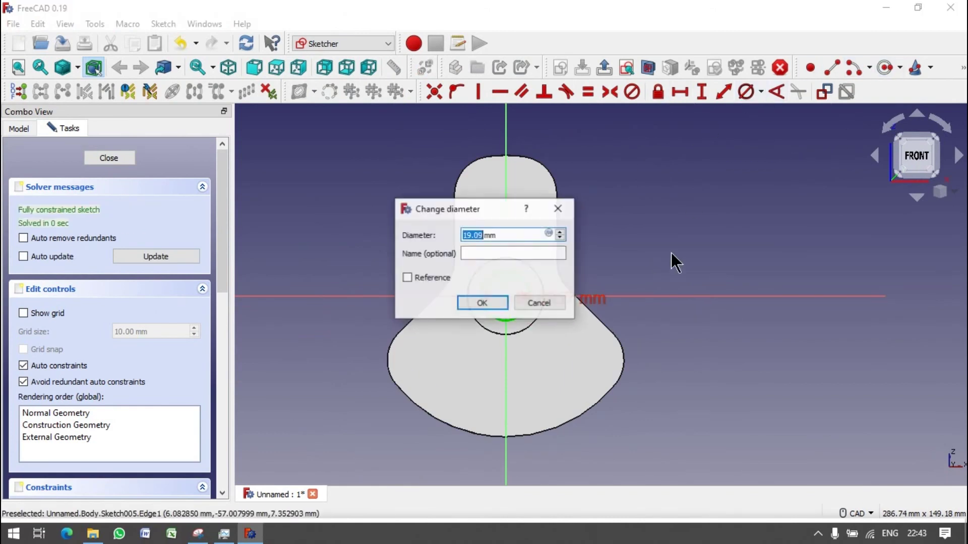
pyautogui.write('15')
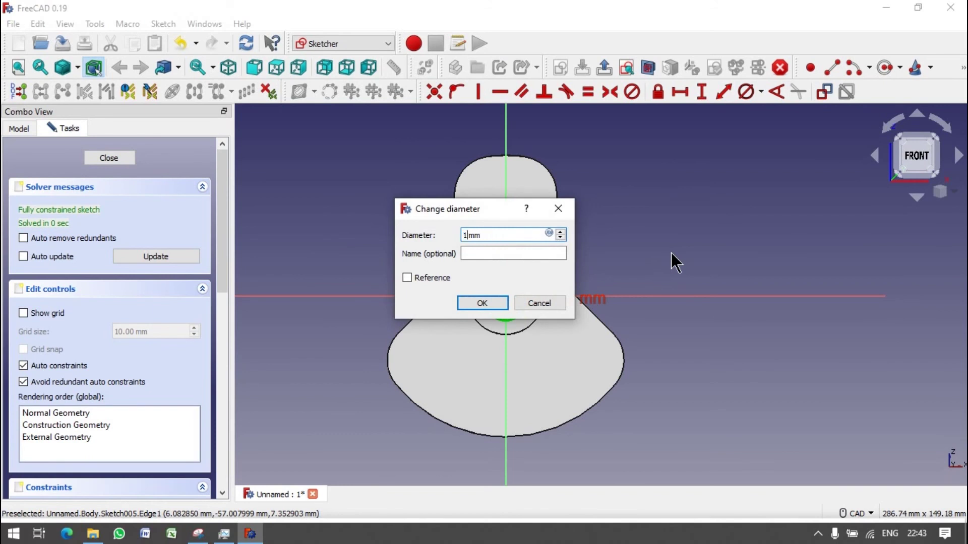
pyautogui.press('Return')
pyautogui.click(125, 159)
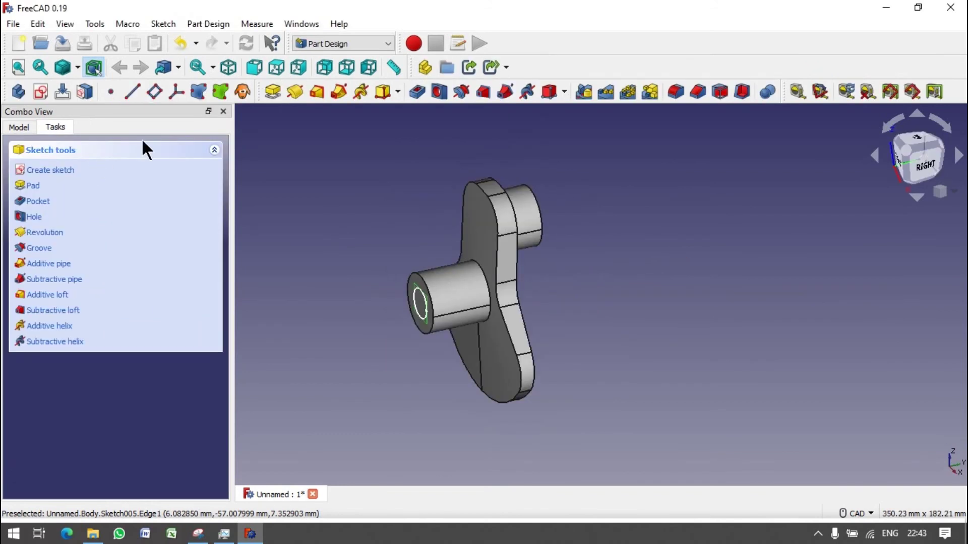
# - Pad the circle 20 mm into a shaft, then change Pad003's length to 30 mm
pyautogui.click(271, 93)
pyautogui.write('20')
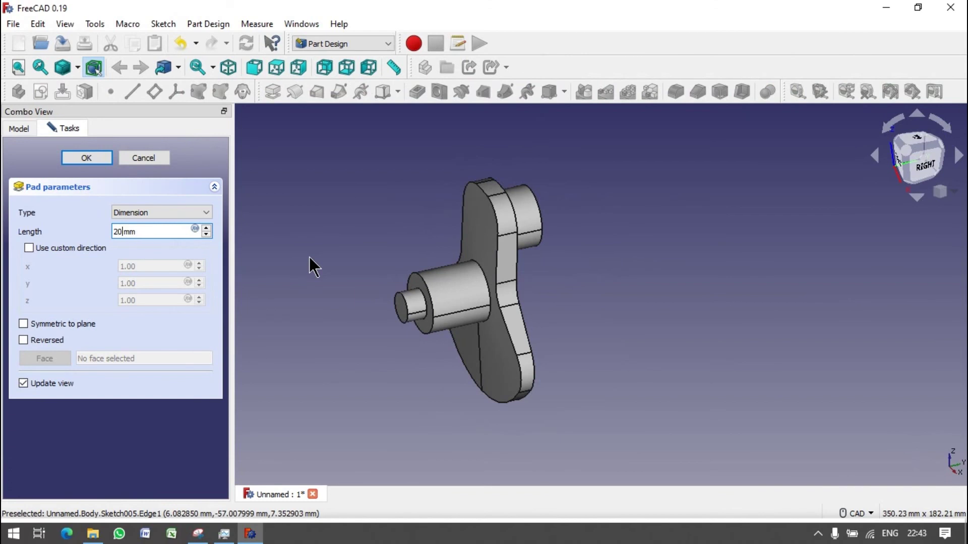
pyautogui.press('Return')
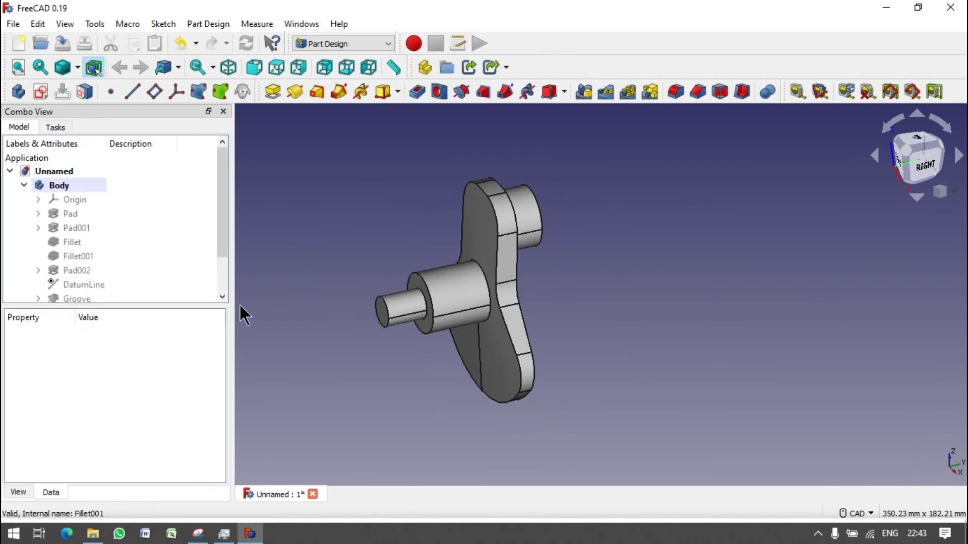
pyautogui.click(393, 313)
pyautogui.click(94, 379)
pyautogui.write('30')
pyautogui.press('Return')
pyautogui.click(331, 241)
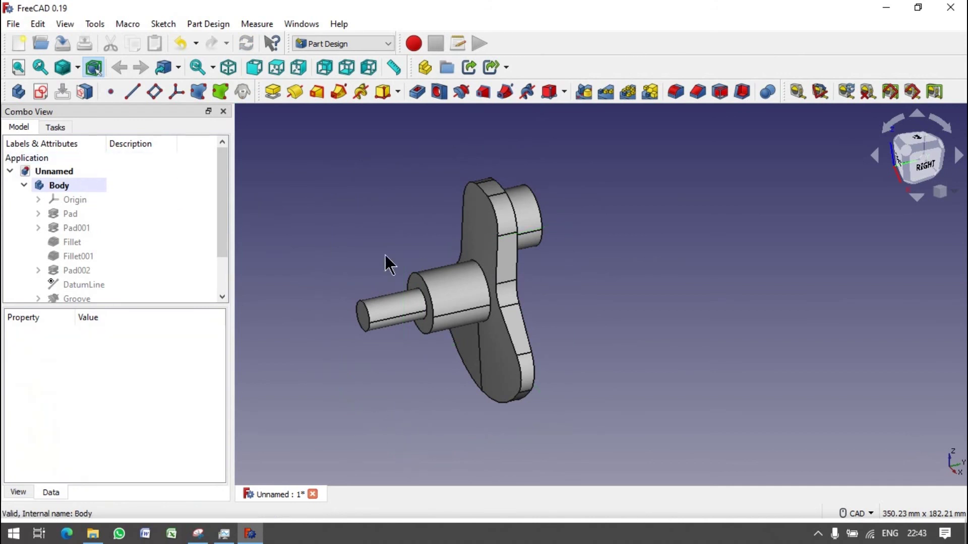
pyautogui.scroll(2, 343, 291)
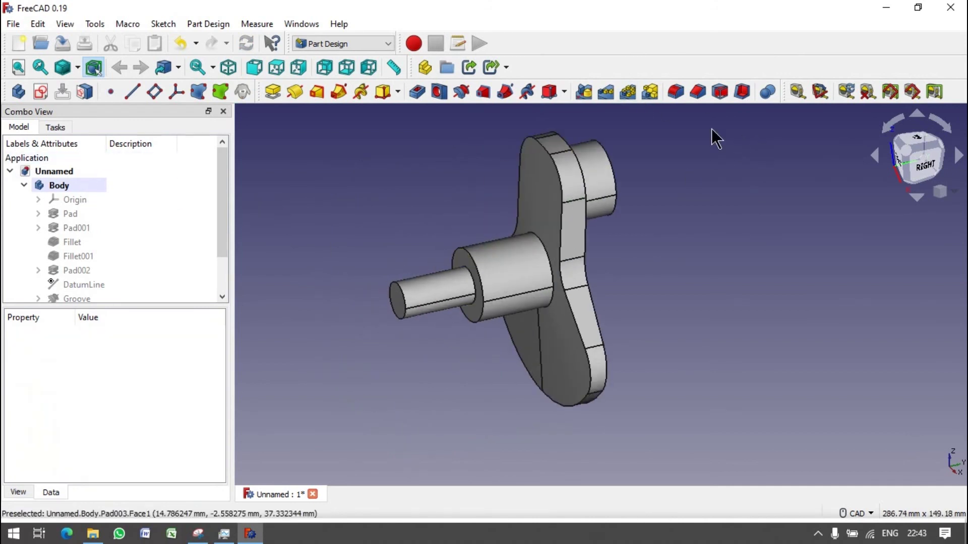
# - Try a 3 mm fillet on the shaft shoulder edge, then cancel it
pyautogui.click(698, 92)
pyautogui.click(521, 282)
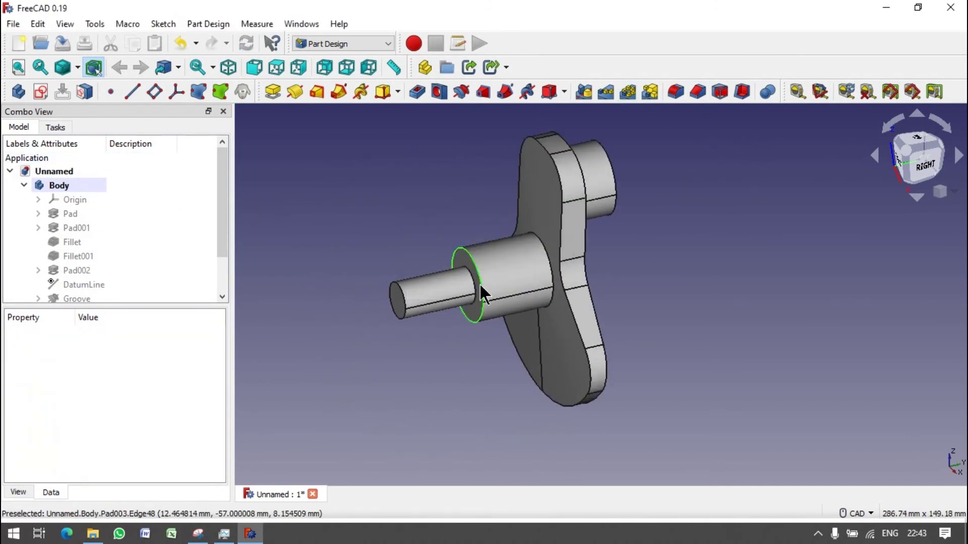
pyautogui.click(401, 316)
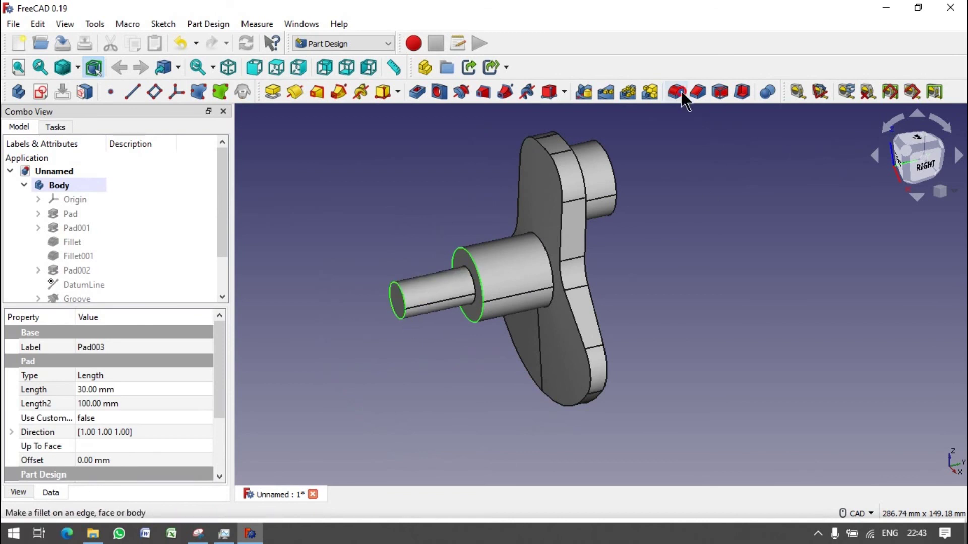
pyautogui.click(676, 91)
pyautogui.click(81, 376)
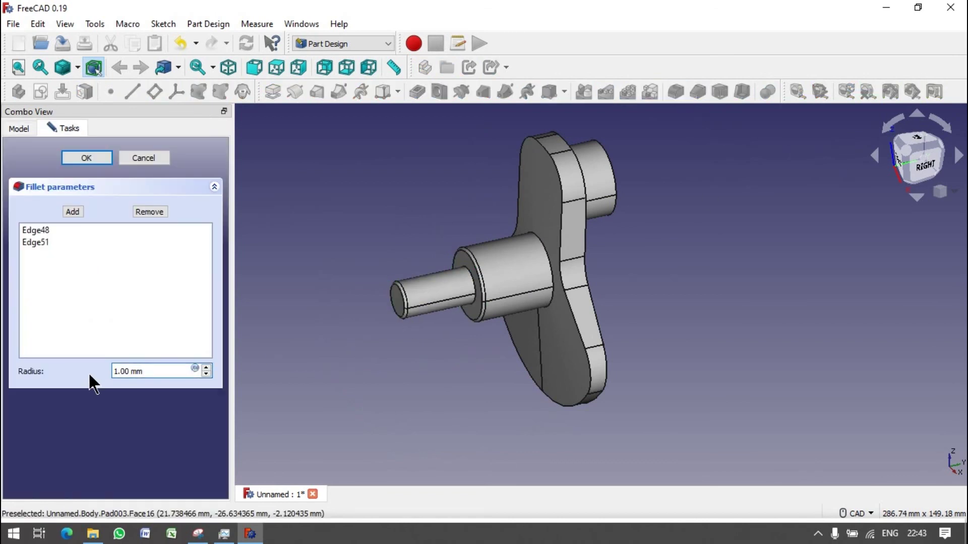
pyautogui.write('3')
pyautogui.click(154, 159)
# - Chamfer the shaft's shoulder and free-end circular edges by 2 mm
pyautogui.click(480, 284)
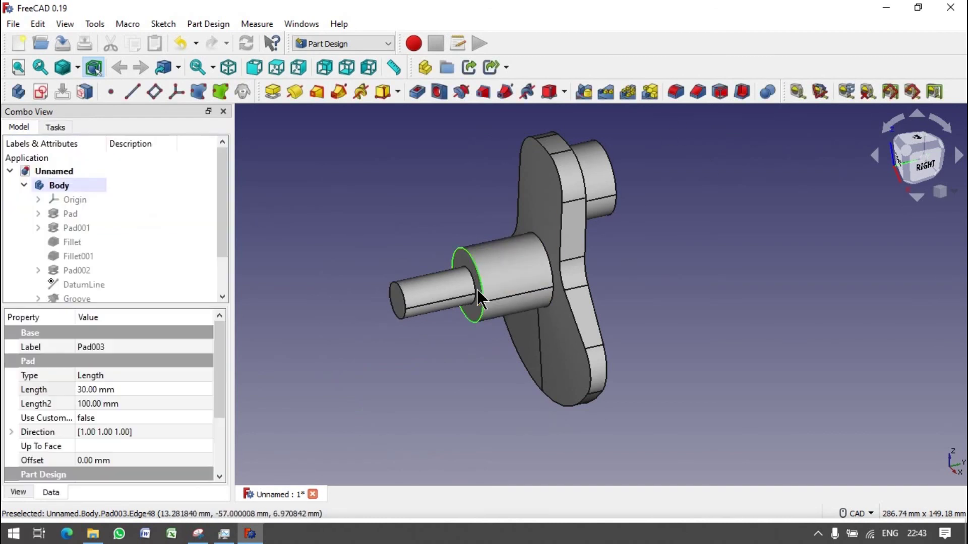
pyautogui.keyDown('ctrl'); pyautogui.click(406, 317); pyautogui.keyUp('ctrl')
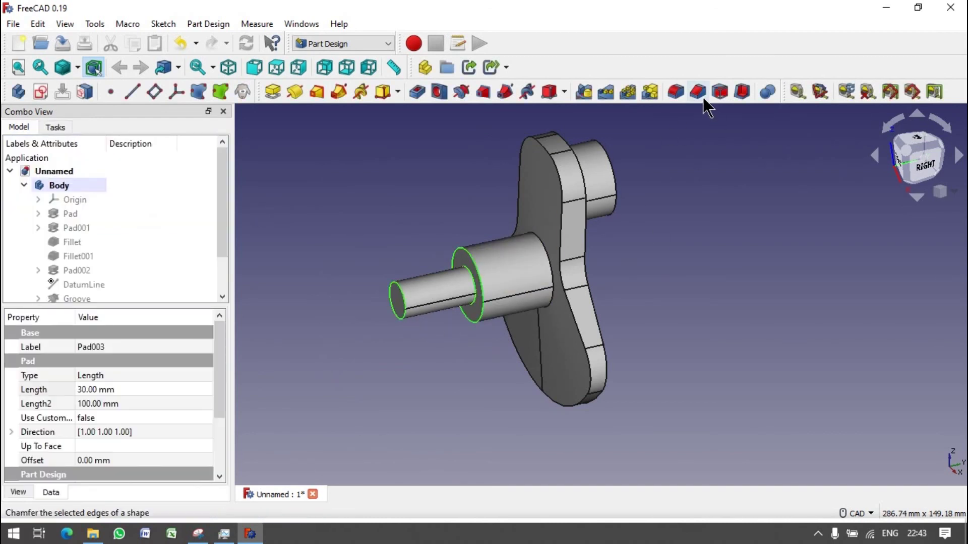
pyautogui.click(701, 95)
pyautogui.write('2')
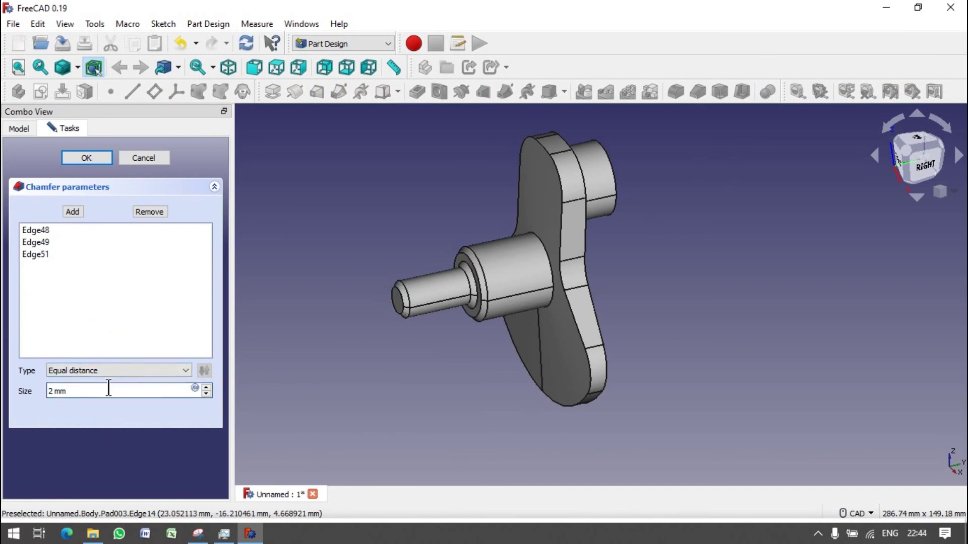
pyautogui.click(86, 158)
pyautogui.click(677, 92)
pyautogui.click(527, 285)
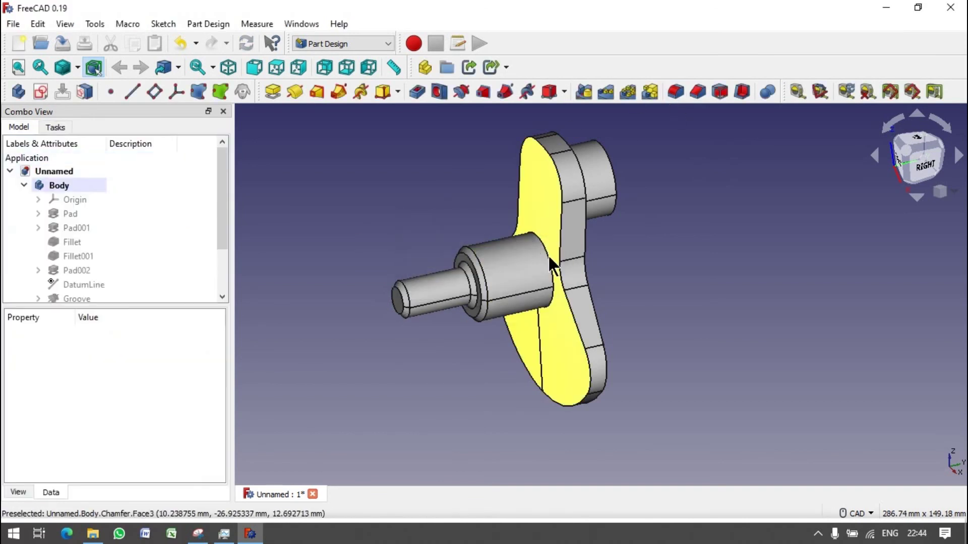
# - Fillet the shaft-to-web edge and the crankpin's base edge with a 1 mm radius
pyautogui.click(547, 252)
pyautogui.scroll(3, 549, 249)
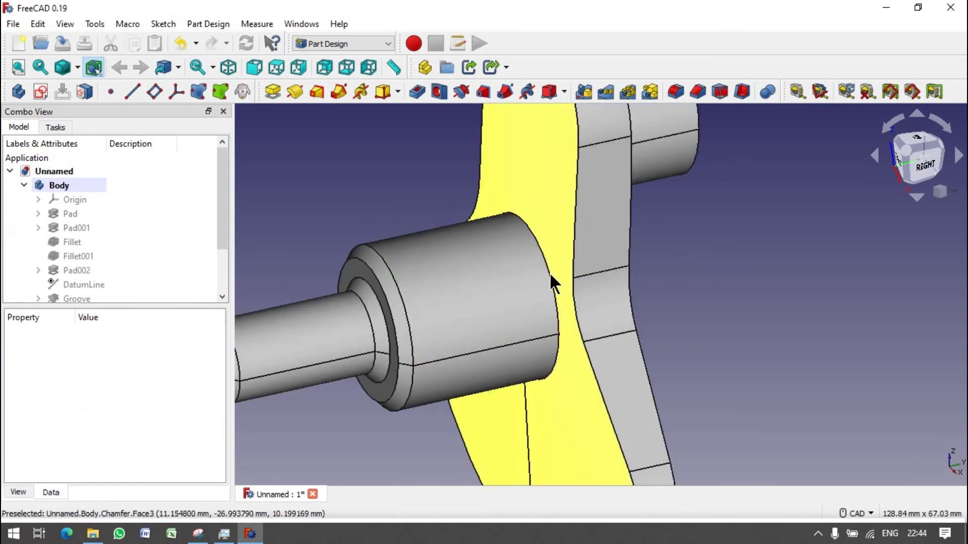
pyautogui.click(551, 275)
pyautogui.click(667, 94)
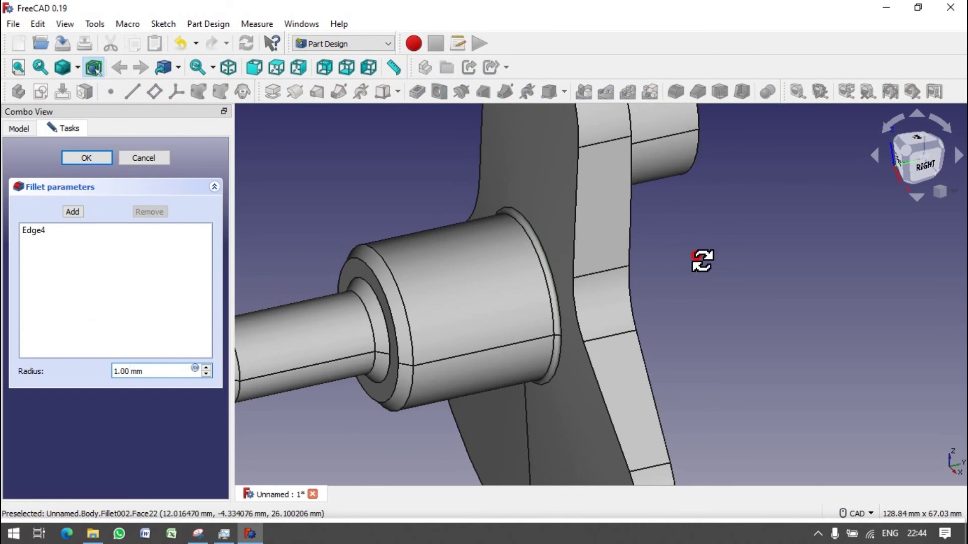
pyautogui.moveTo(702, 261); pyautogui.dragTo(642, 277, button='middle')
pyautogui.scroll(-5, 698, 216)
pyautogui.scroll(10, 696, 297)
pyautogui.moveTo(696, 296); pyautogui.dragTo(597, 323, button='middle')
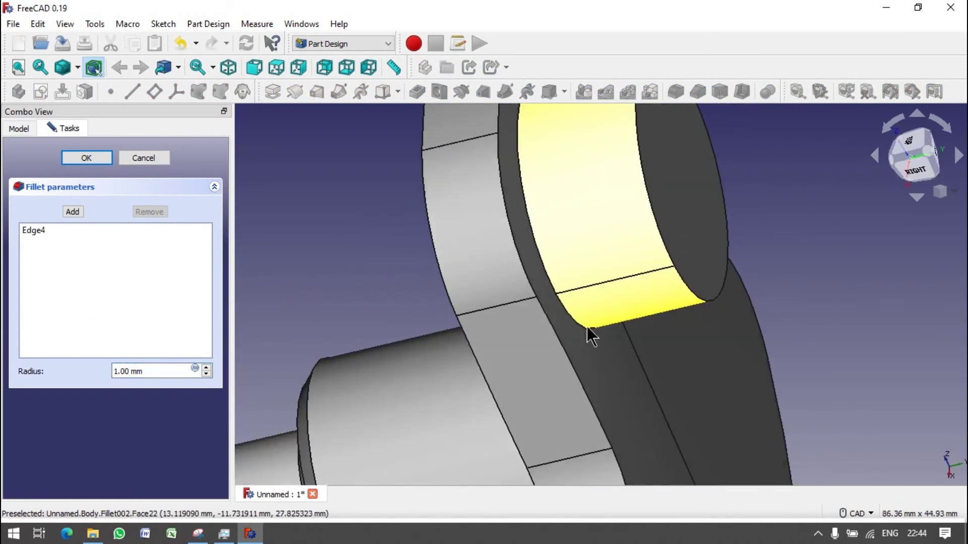
pyautogui.click(73, 212)
pyautogui.click(565, 308)
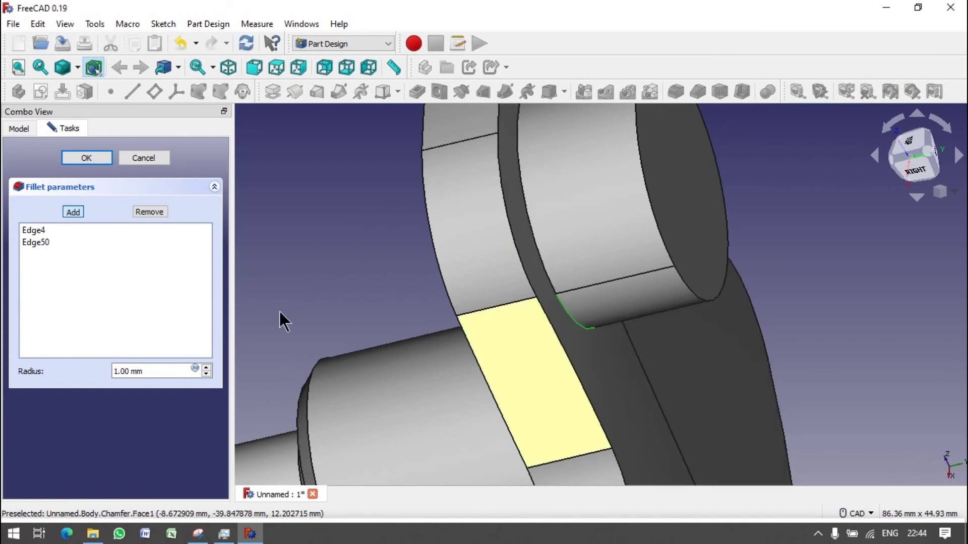
pyautogui.press('Return')
pyautogui.scroll(-3, 373, 239)
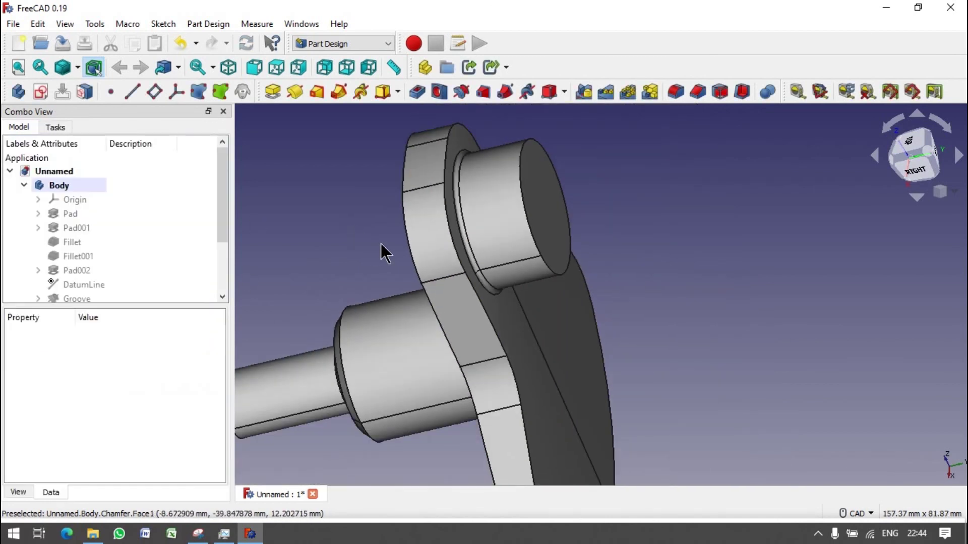
# - Fillet both curved step edges of the web with a 1 mm radius
pyautogui.click(675, 92)
pyautogui.click(554, 287)
pyautogui.click(493, 328)
pyautogui.click(675, 91)
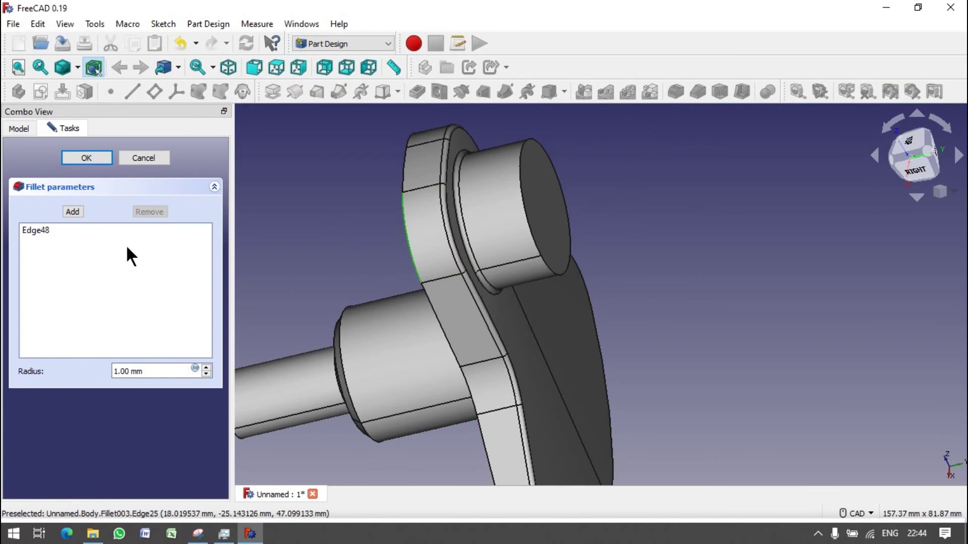
pyautogui.click(73, 212)
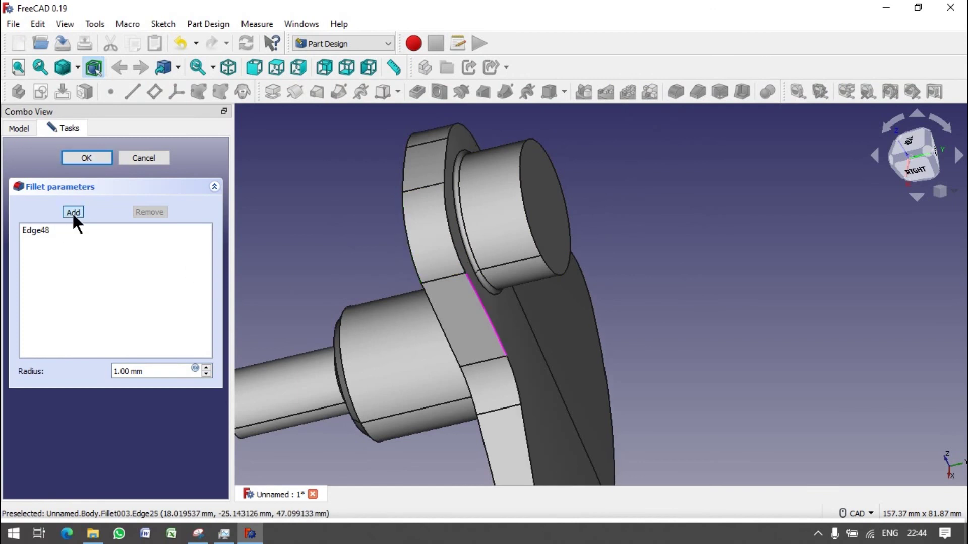
pyautogui.click(415, 270)
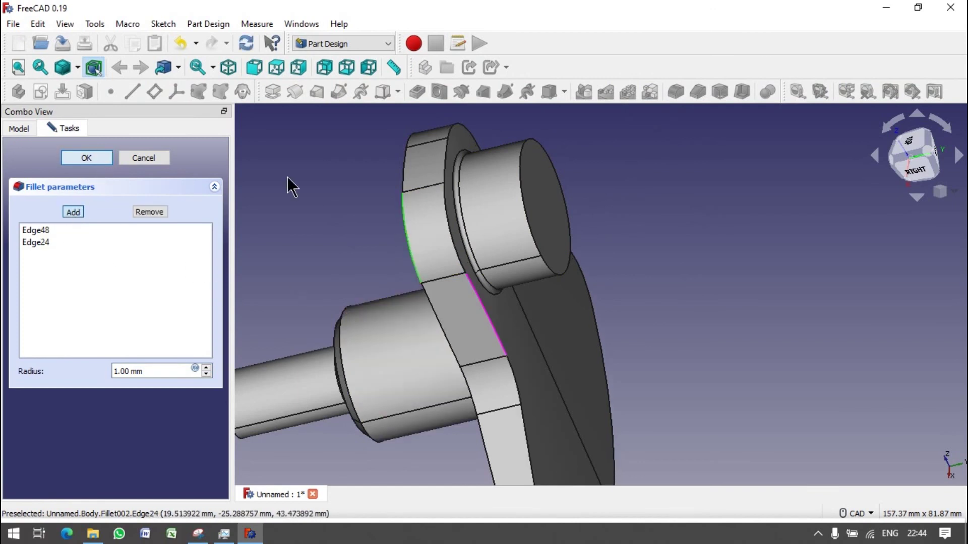
pyautogui.press('Return')
pyautogui.moveTo(465, 244)
pyautogui.mouseDown(button='middle')
pyautogui.moveTo(464, 281)
pyautogui.moveTo(518, 270)
pyautogui.moveTo(391, 251)
pyautogui.moveTo(570, 275)
pyautogui.mouseUp(button='middle')
pyautogui.scroll(-3, 568, 262)
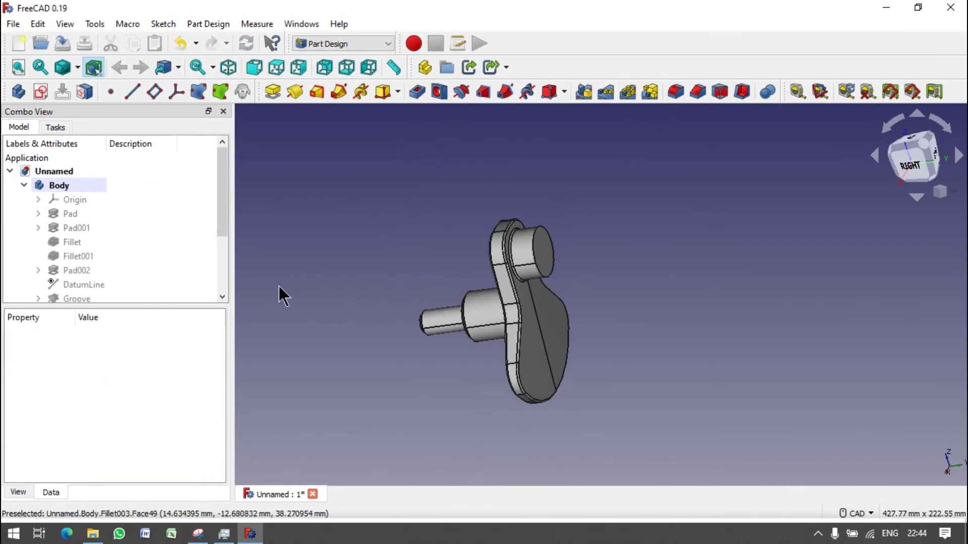
# - Create a Mirrored feature covering all features from Pad through Fillet003
pyautogui.click(56, 127)
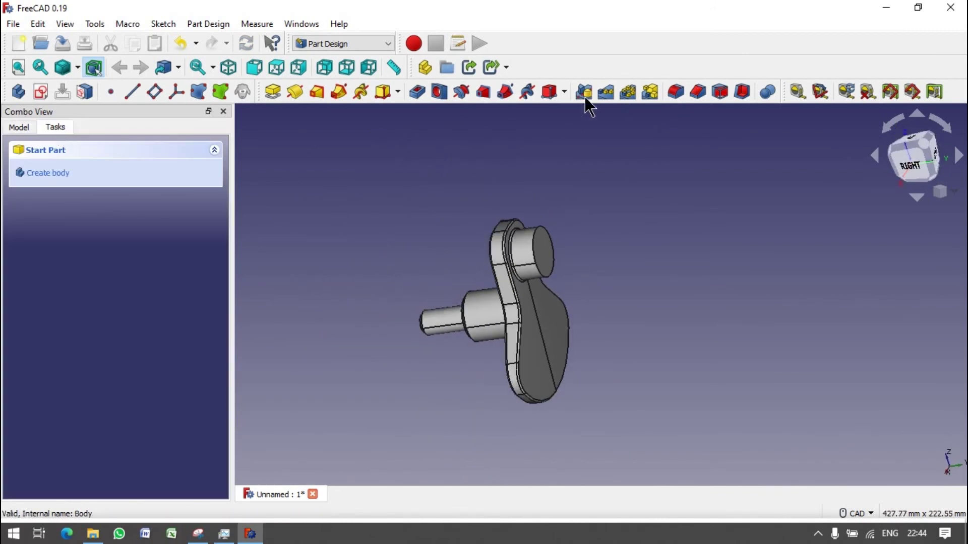
pyautogui.click(583, 91)
pyautogui.click(46, 216)
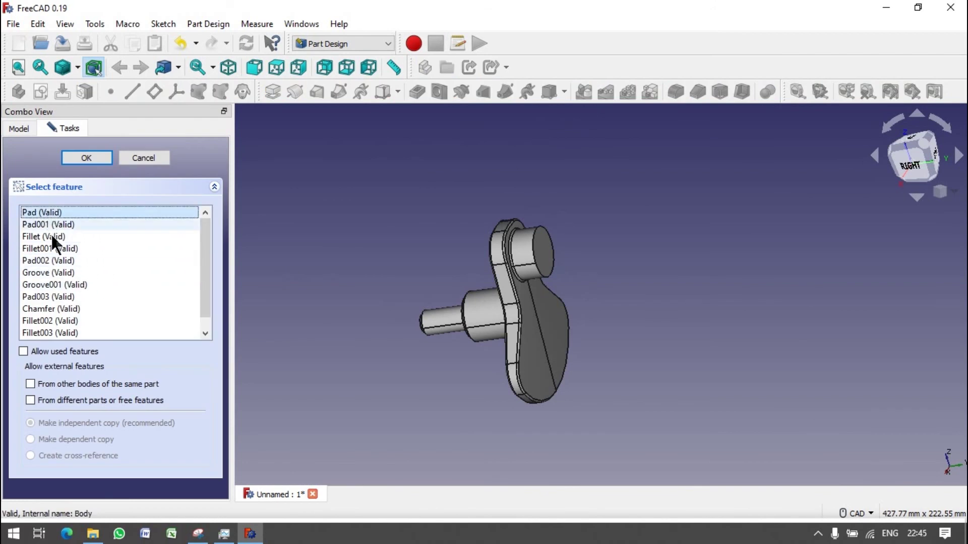
pyautogui.scroll(-1, 54, 240)
pyautogui.keyDown('shift'); pyautogui.click(53, 317); pyautogui.keyUp('shift')
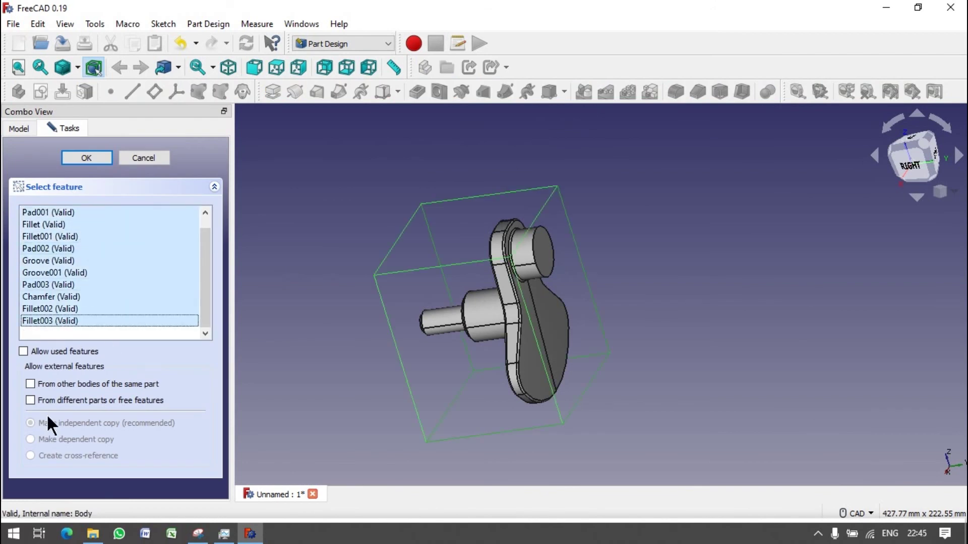
pyautogui.click(99, 154)
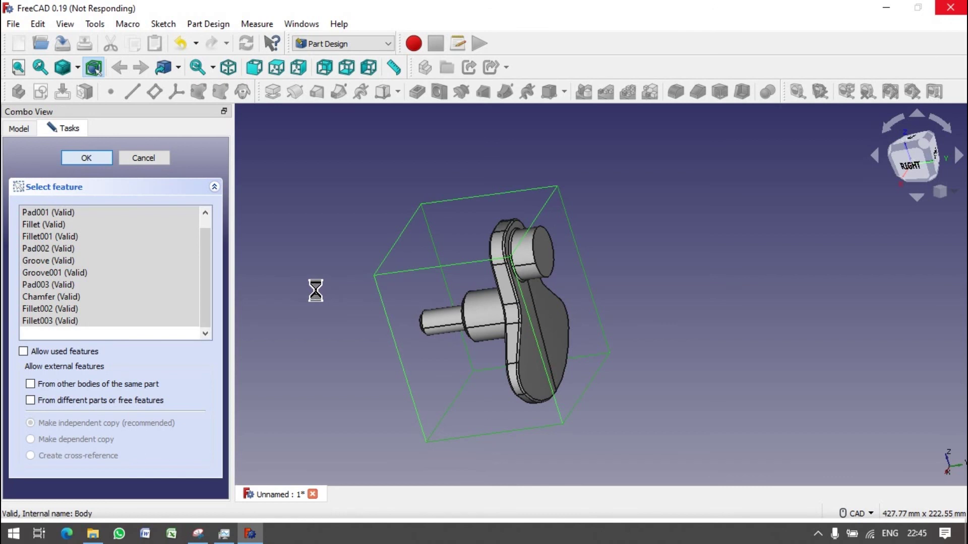
# - Set the mirror Plane option to Select reference..
pyautogui.click(817, 533)
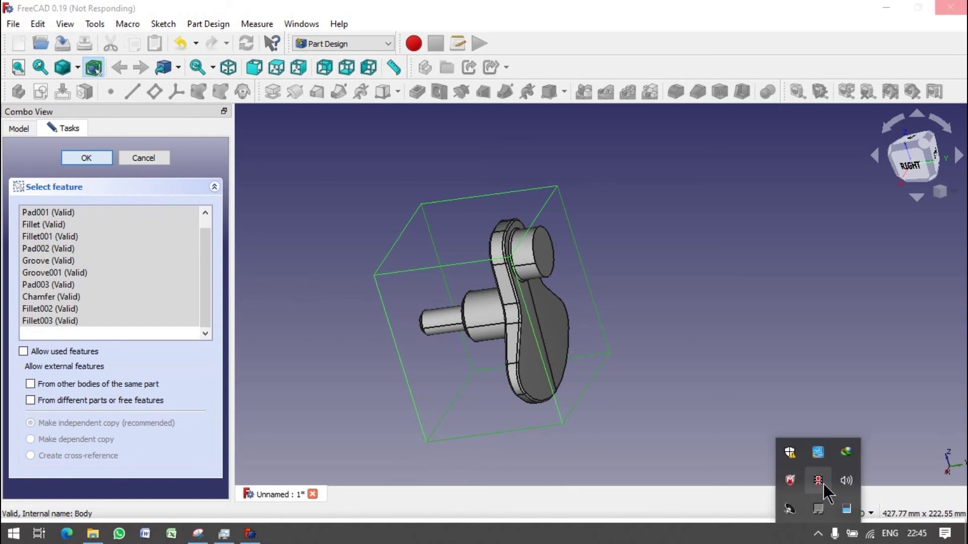
pyautogui.click(161, 452)
pyautogui.click(151, 509)
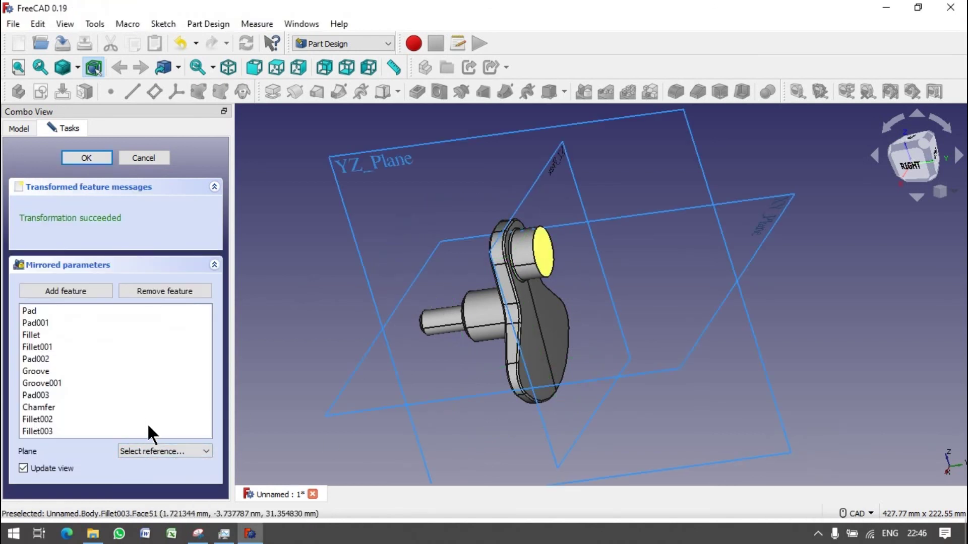
# - Use the crankpin's end face as the mirror plane
pyautogui.click(167, 451)
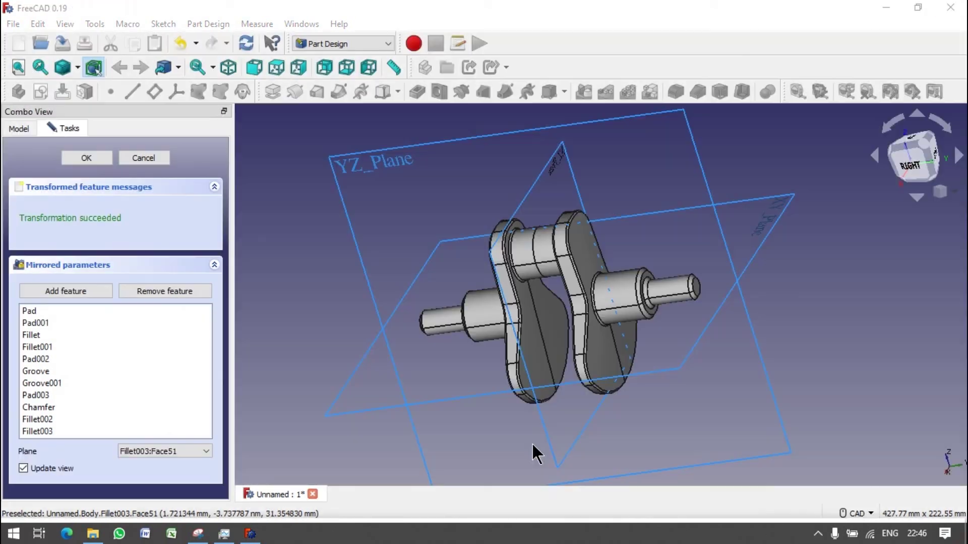
pyautogui.moveTo(534, 451)
pyautogui.mouseDown(button='middle')
pyautogui.moveTo(579, 357)
pyautogui.moveTo(648, 359)
pyautogui.moveTo(711, 388)
pyautogui.mouseUp(button='middle')
pyautogui.scroll(5, 566, 342)
pyautogui.moveTo(566, 342)
pyautogui.mouseDown(button='middle')
pyautogui.moveTo(557, 298)
pyautogui.moveTo(566, 320)
pyautogui.mouseUp(button='middle')
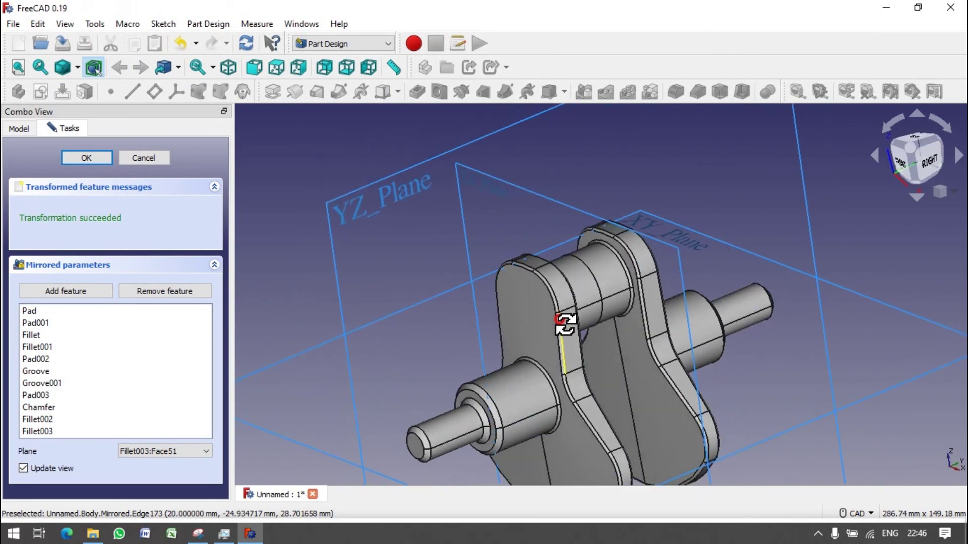
# - Switch the draw style to Shaded and inspect the full mirrored crankshaft
pyautogui.click(75, 68)
pyautogui.click(100, 165)
pyautogui.scroll(-3, 703, 319)
pyautogui.moveTo(703, 318)
pyautogui.mouseDown(button='middle')
pyautogui.moveTo(739, 385)
pyautogui.moveTo(746, 363)
pyautogui.moveTo(711, 333)
pyautogui.mouseUp(button='middle')
pyautogui.scroll(3, 710, 331)
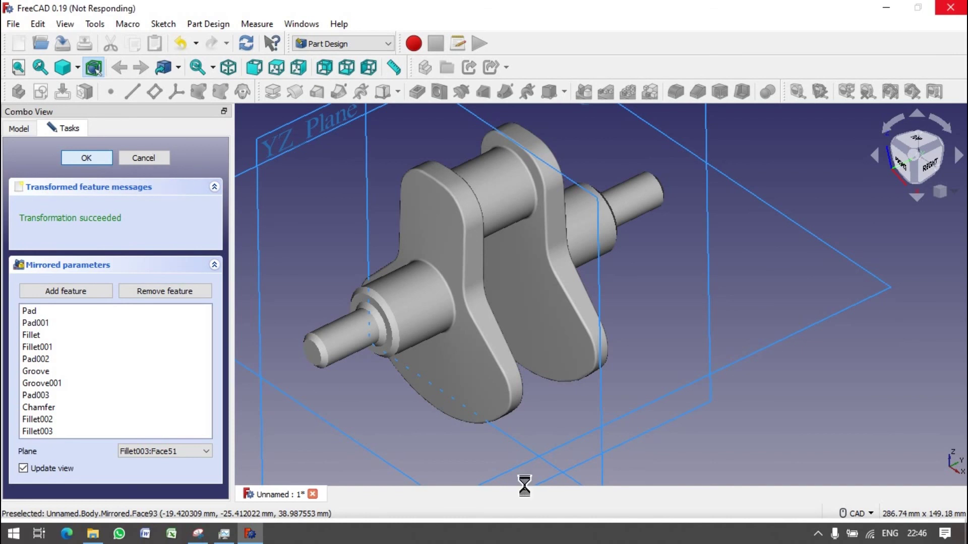
pyautogui.moveTo(238, 259); pyautogui.dragTo(390, 313, button='middle')
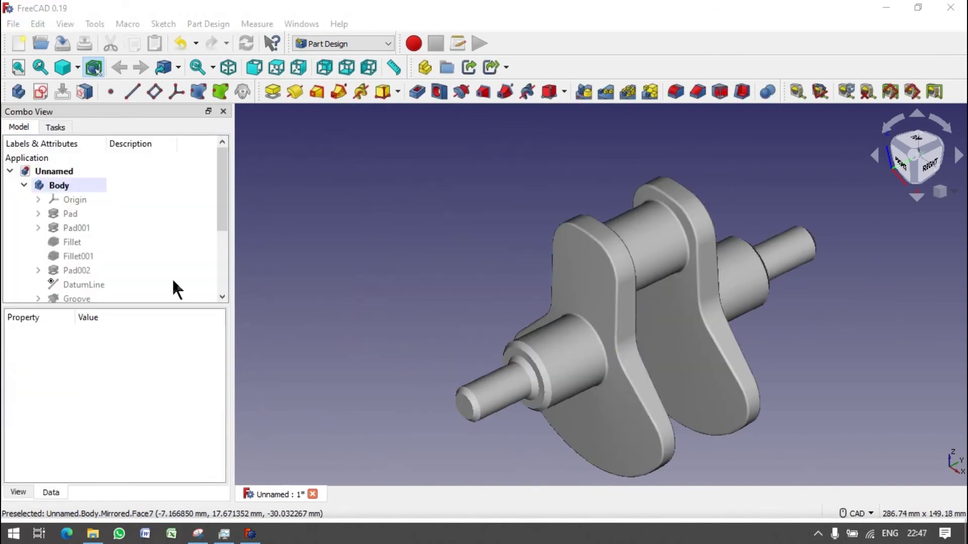
pyautogui.scroll(-1, 81, 255)
pyautogui.scroll(-2, 80, 257)
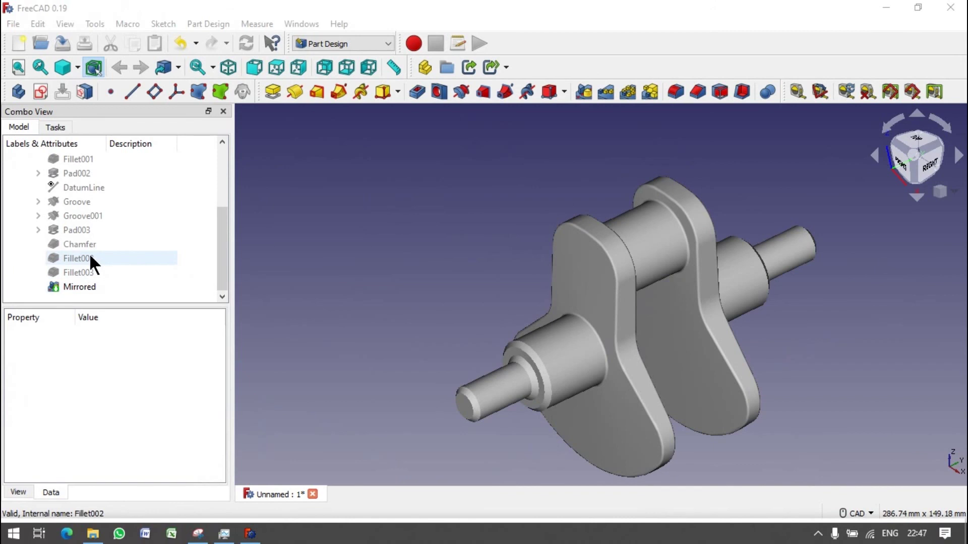